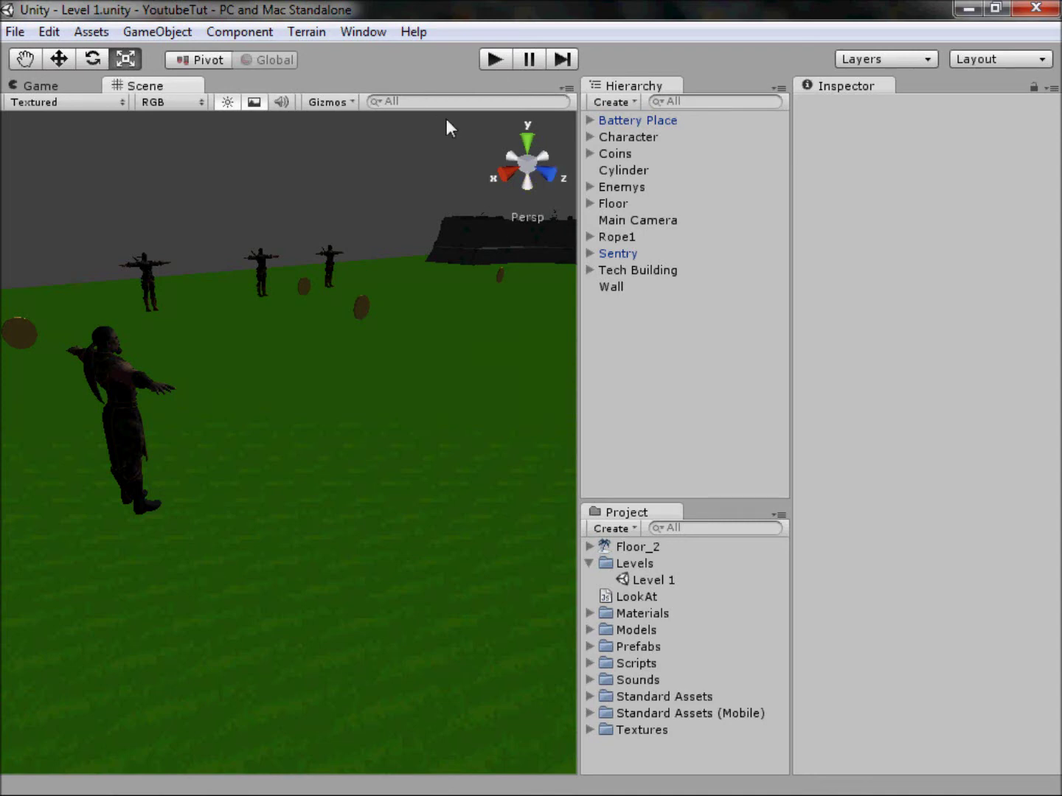
Expand Enemys to list its four enemies: two Death_Stroke, DeathStroke and ShangTsung
left_click_drag(446, 119, 371, 176)
left_click(589, 186)
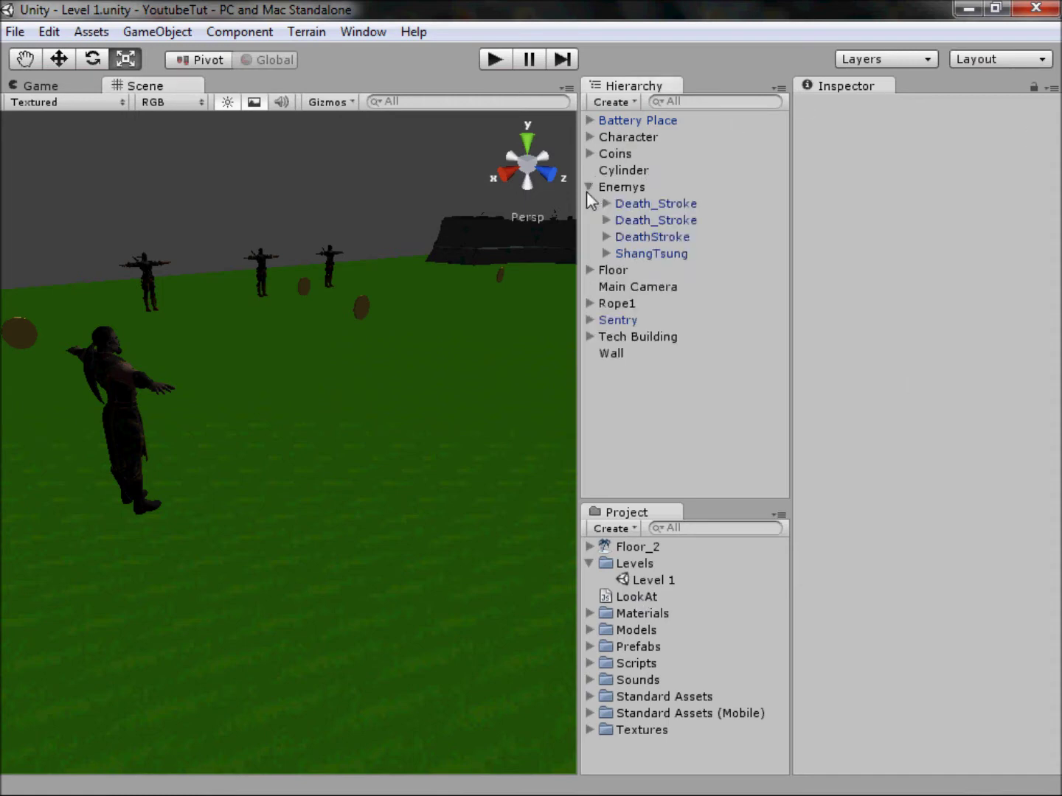
Add the LookAt script to ShangTsung targeting Character, then run and stop a play test
left_click(650, 253)
left_click_drag(630, 600, 881, 568)
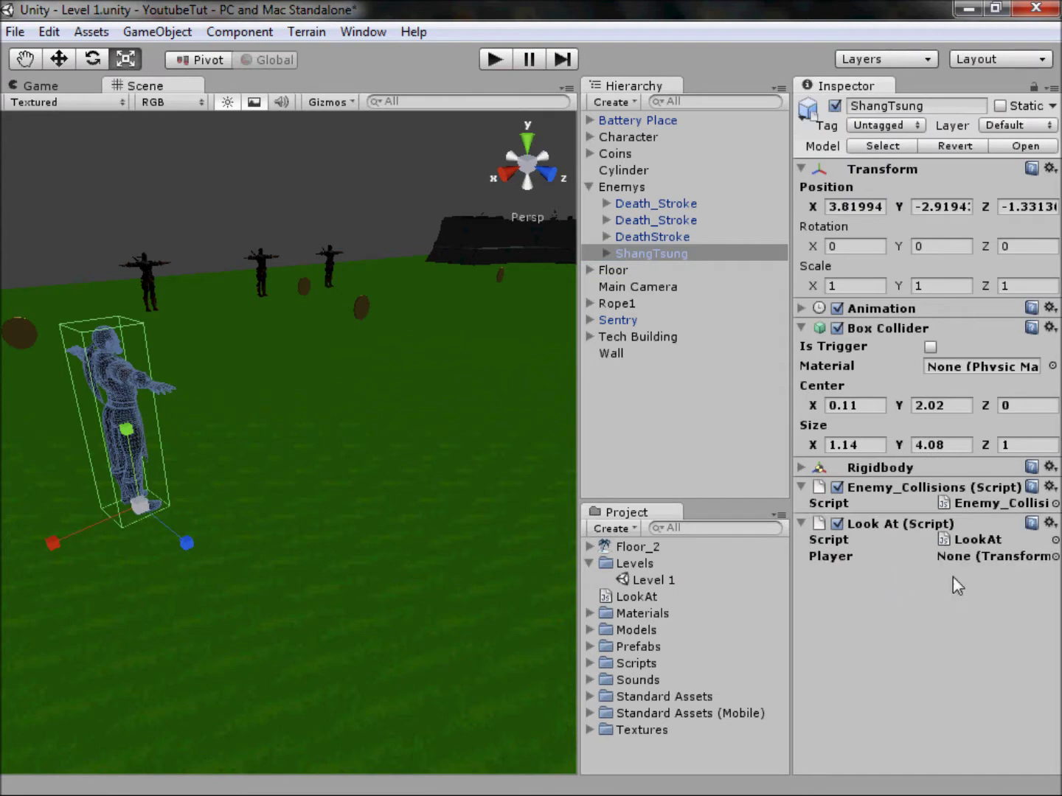
left_click_drag(617, 137, 959, 557)
left_click(502, 58)
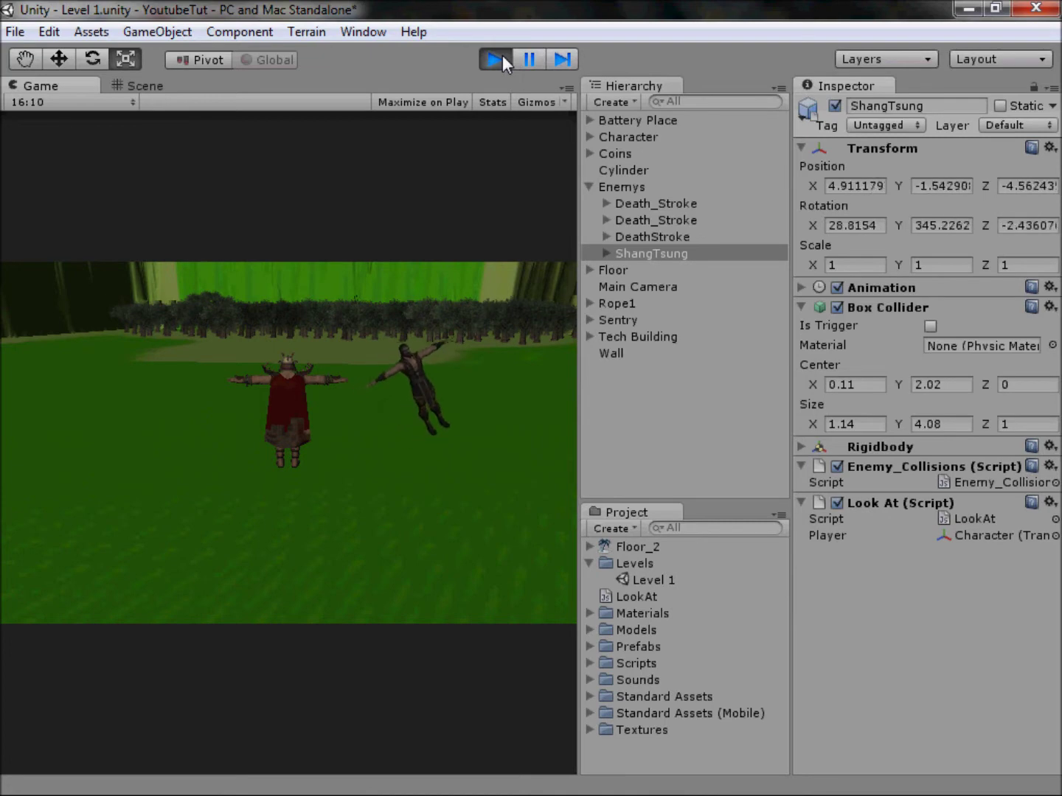
left_click(495, 59)
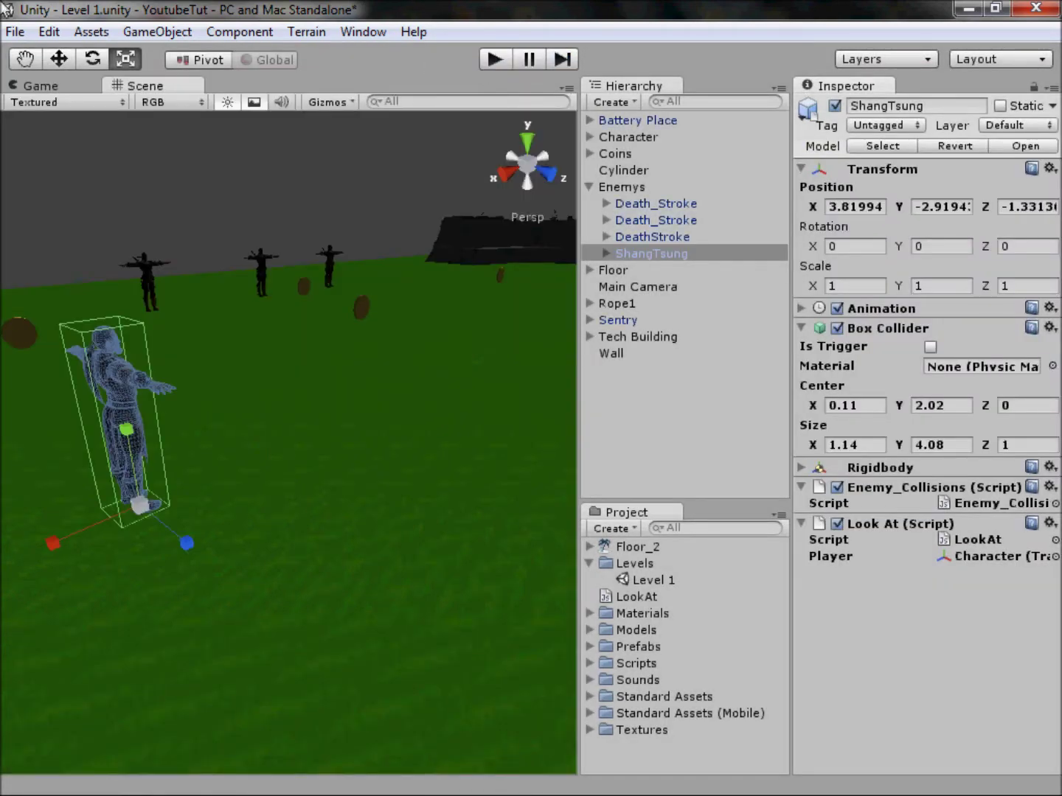
Check the Game view, then drag ShangTsung out of Enemys to the Hierarchy root
left_click(40, 85)
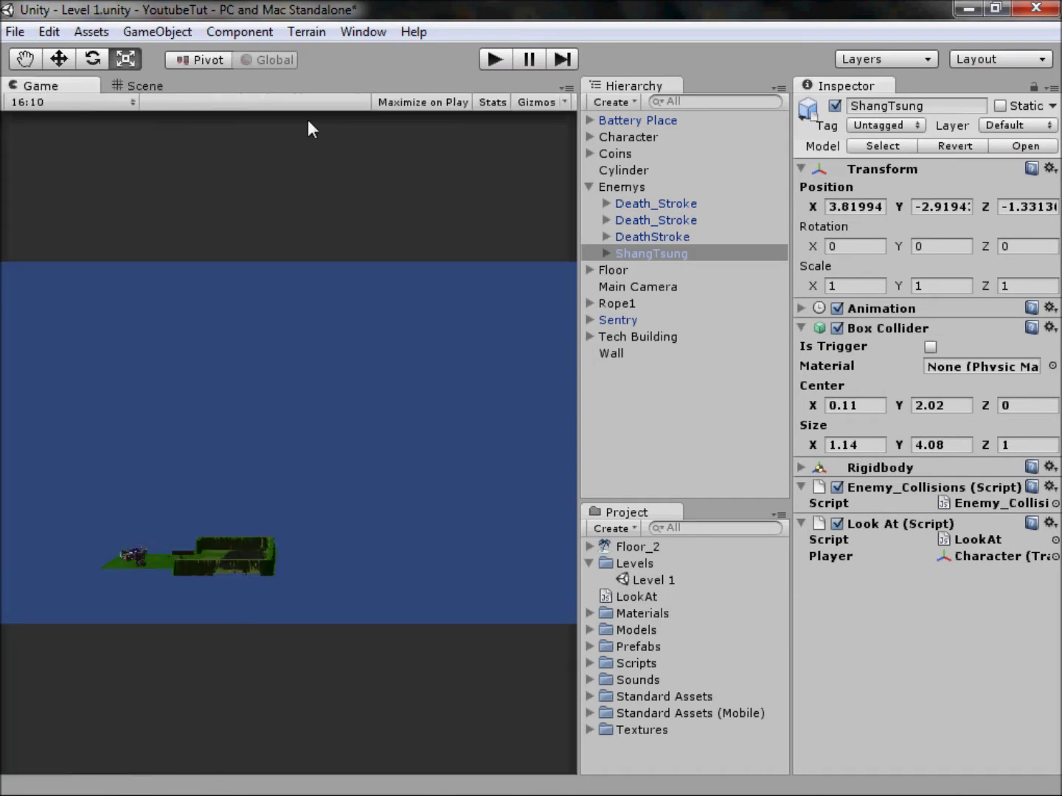
left_click(177, 86)
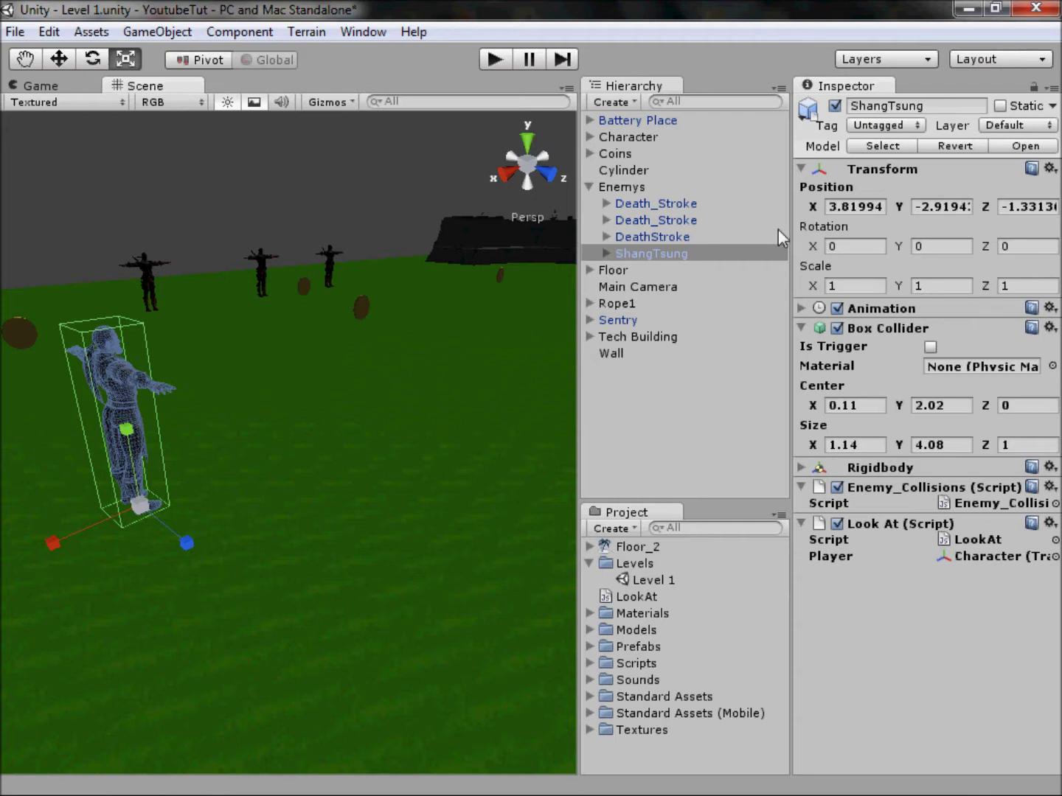
left_click_drag(665, 253, 661, 413)
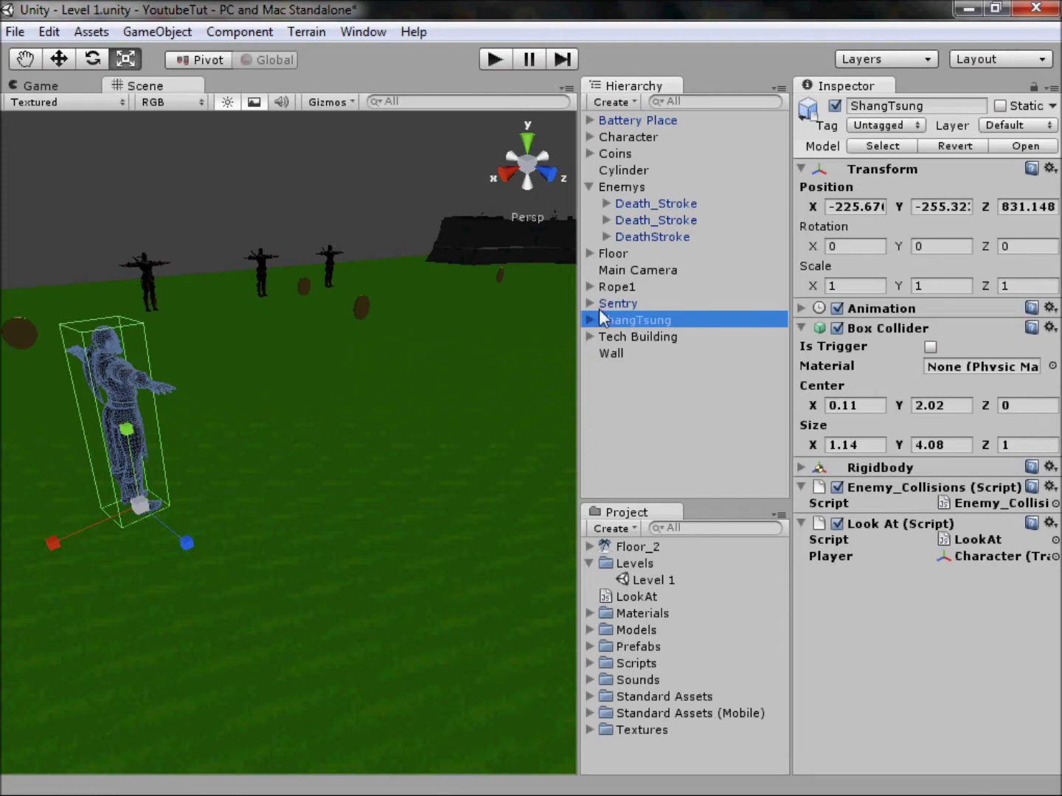
Frame ShangTsung and inspect it from the left, perspective and front views
double_click(620, 319)
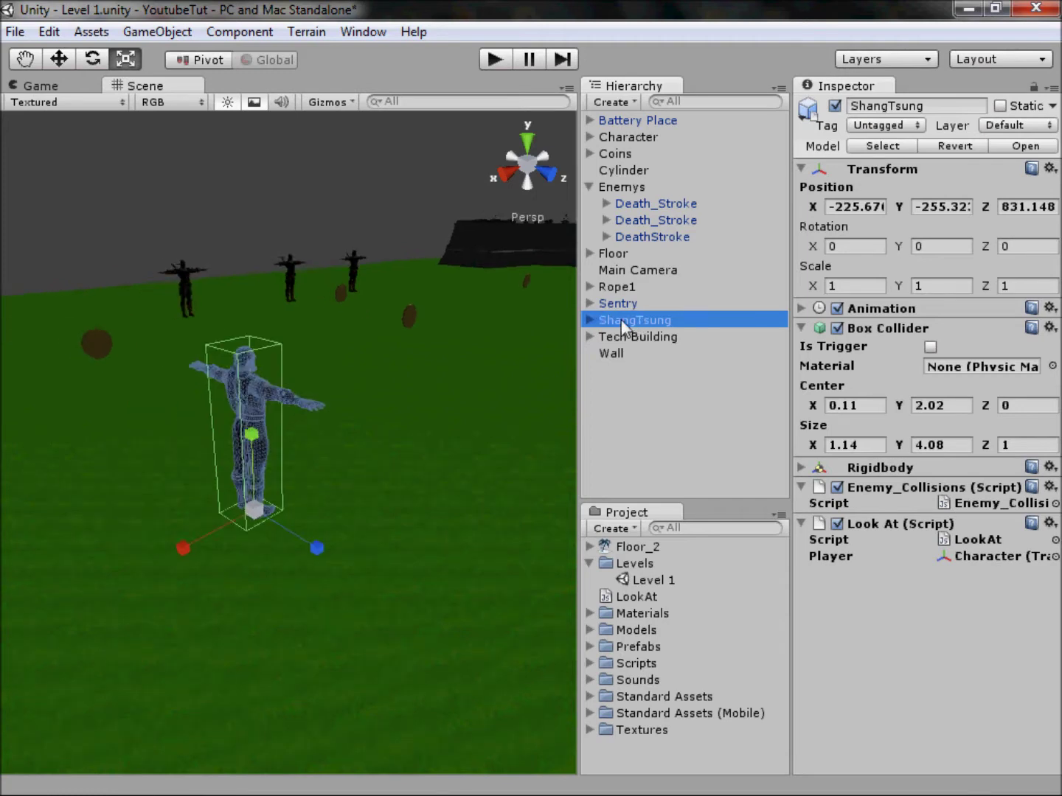
left_click(548, 165)
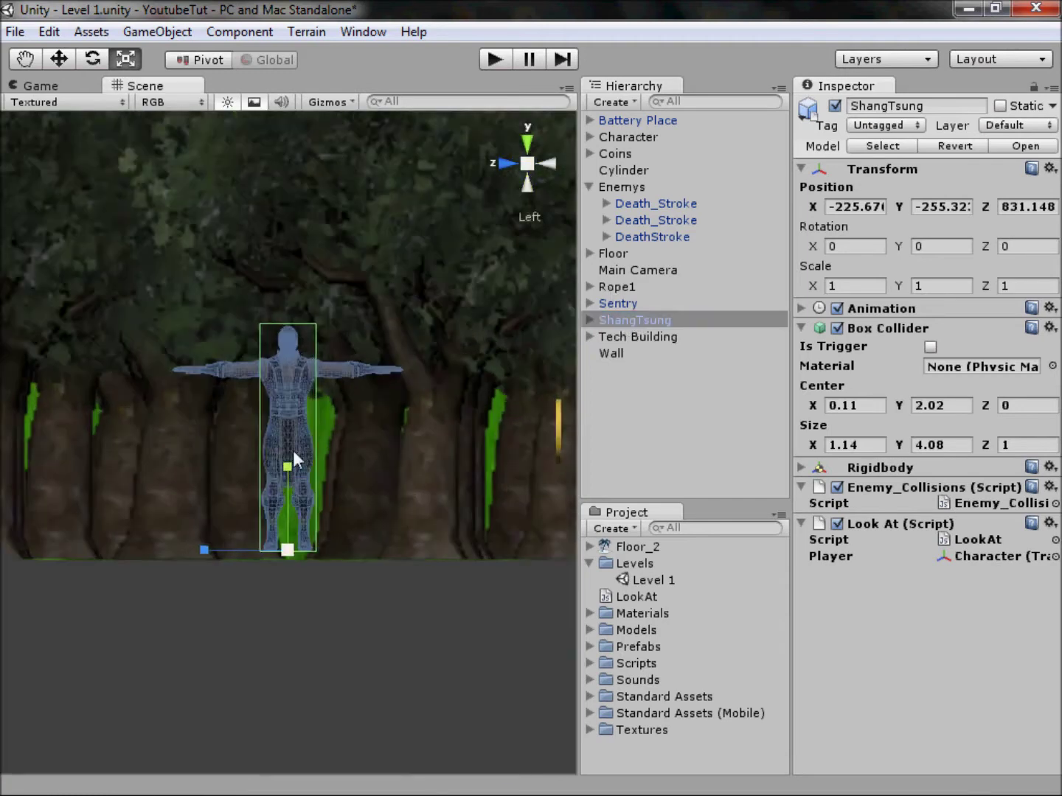
scroll(293, 451, "up", 4)
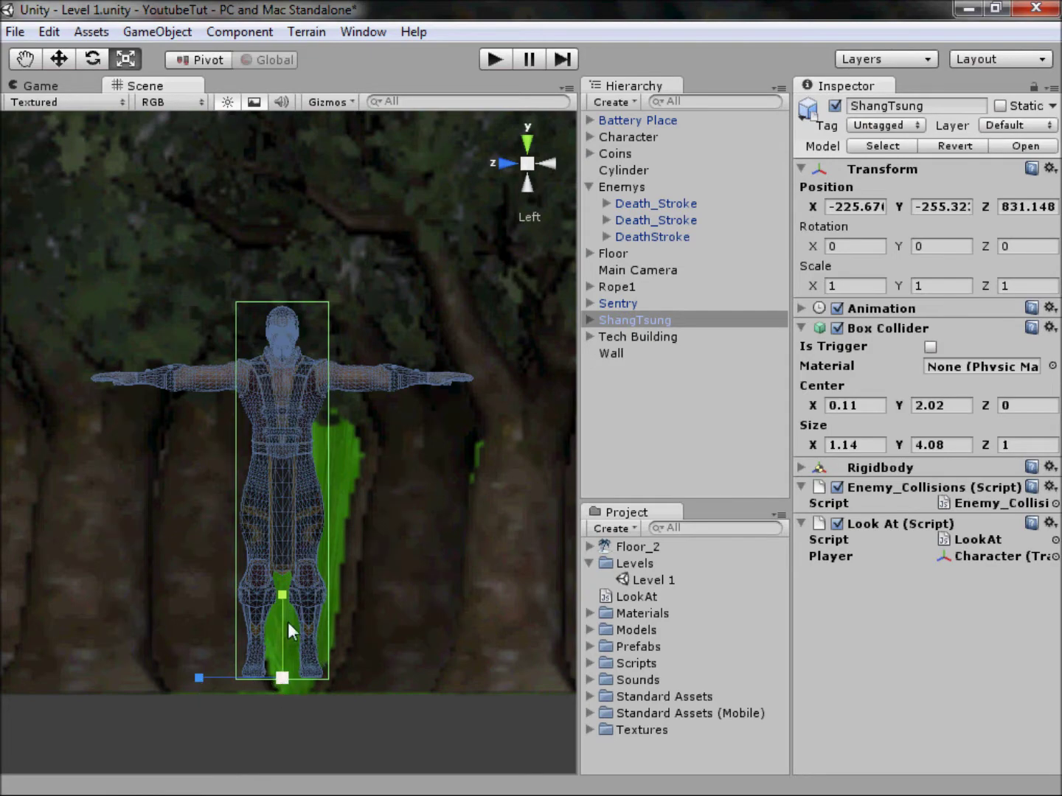
left_click(526, 163)
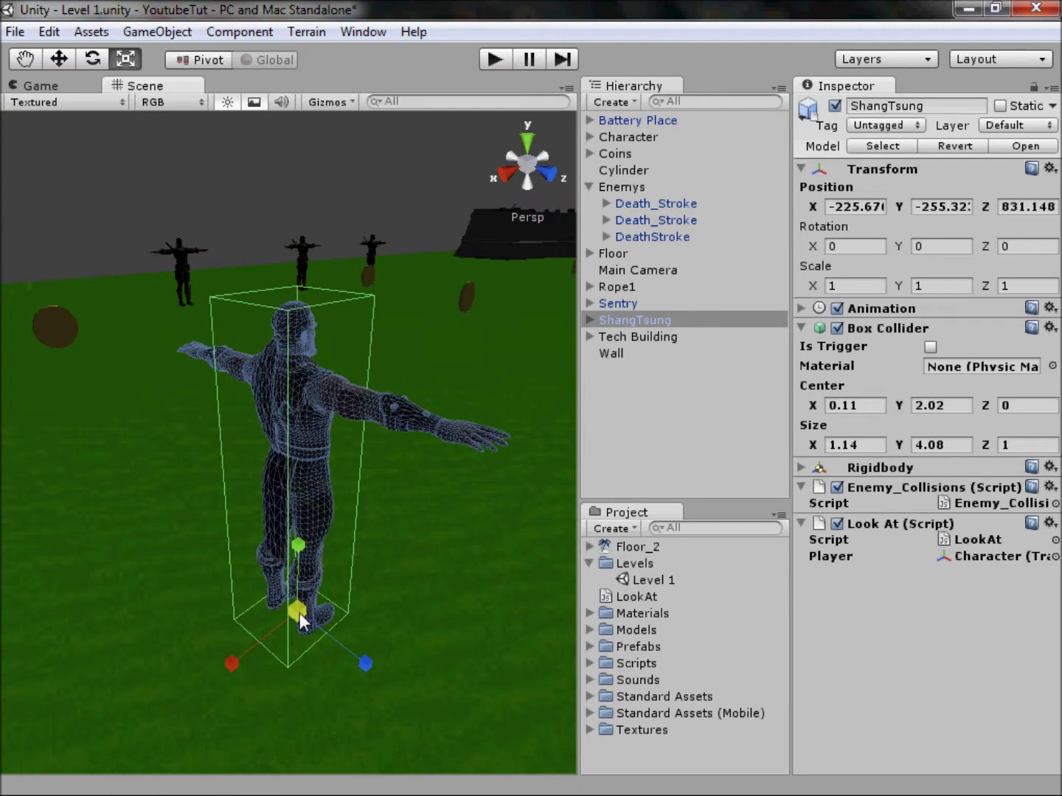
left_click(542, 167)
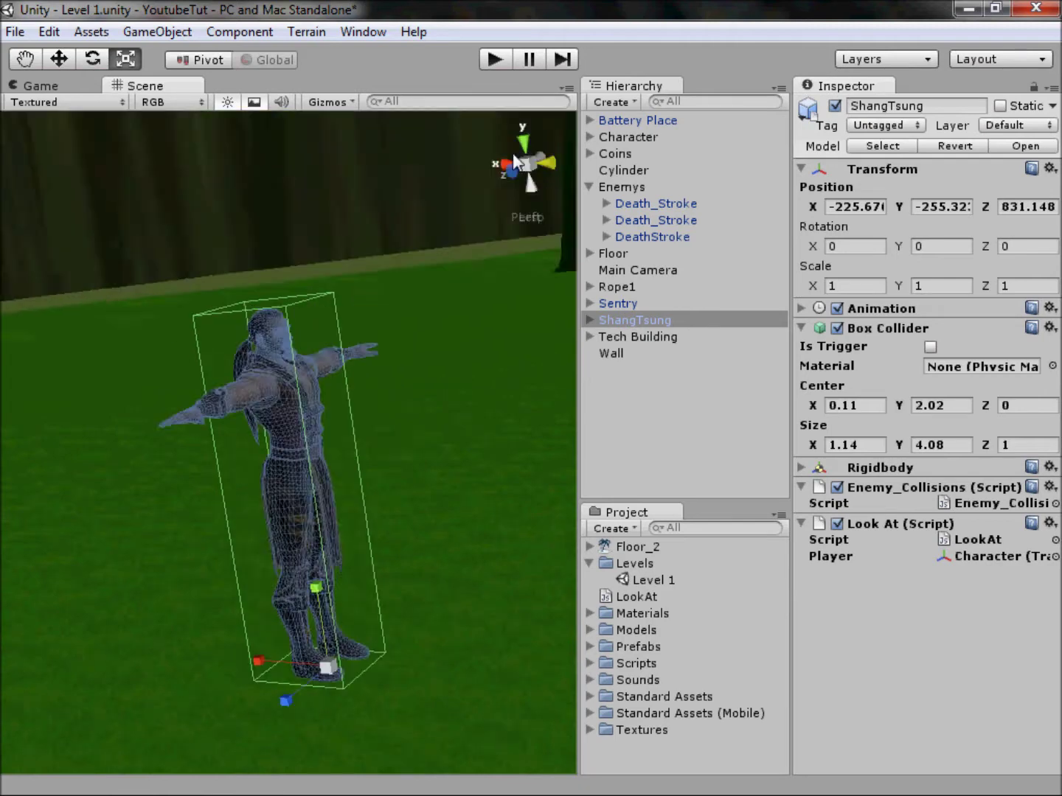
key("w")
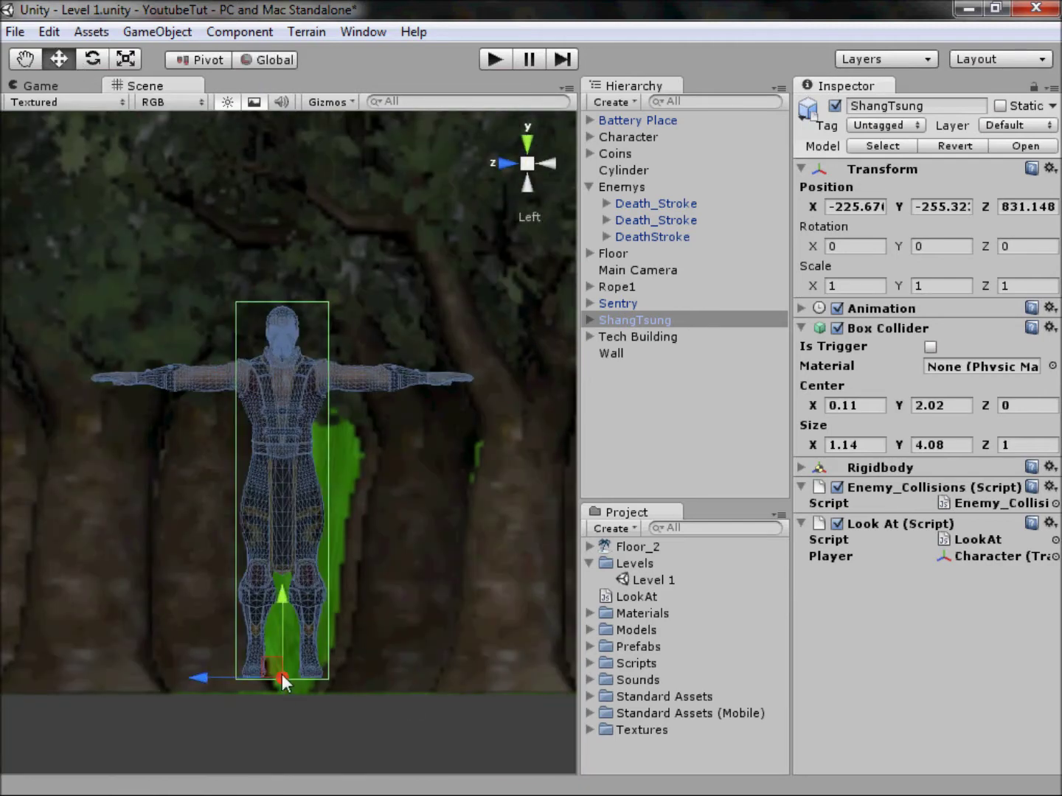
middle_click_drag(284, 679, 284, 663)
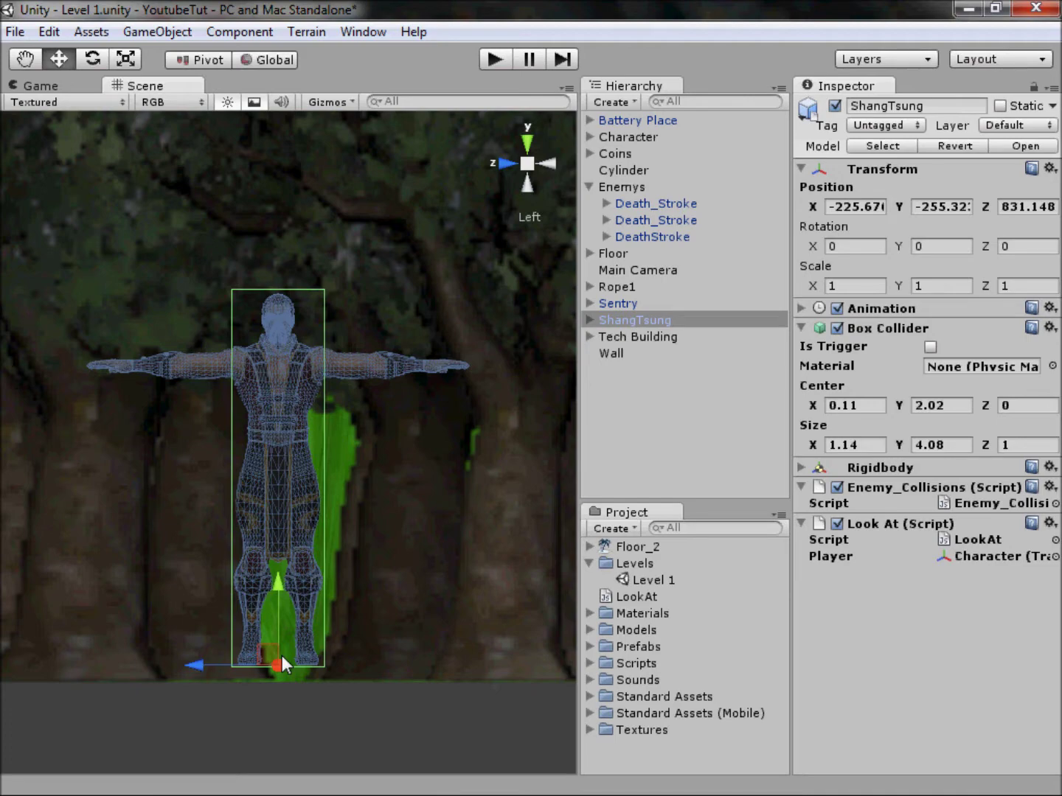
left_click(513, 156)
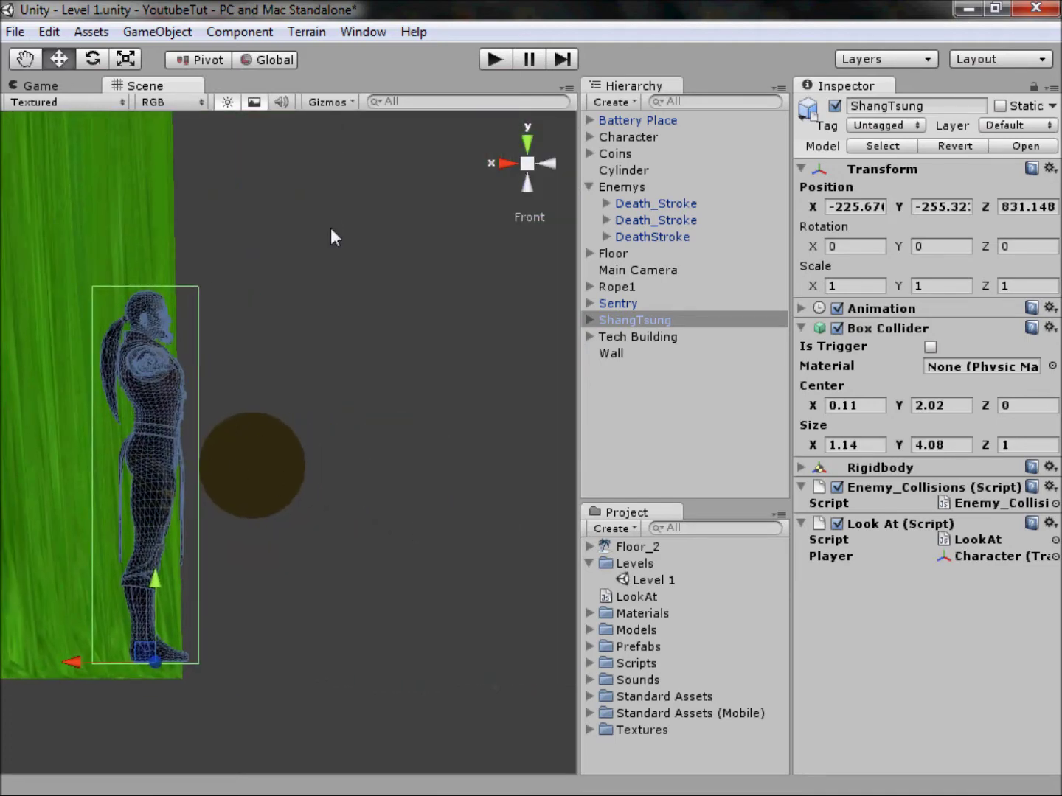
Trial-tilt ShangTsung, undo back to rotation 0, 0, 0, and reveal its Reference and mesh children
left_click(90, 60)
key("f")
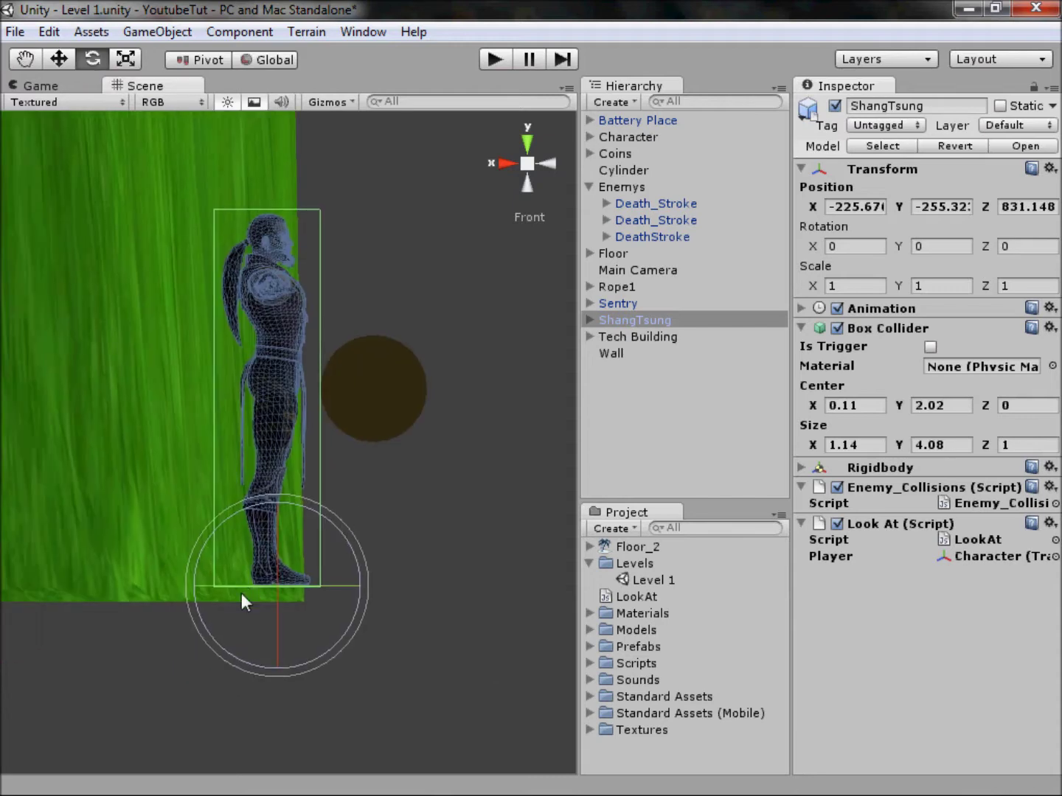
left_click_drag(346, 537, 261, 573)
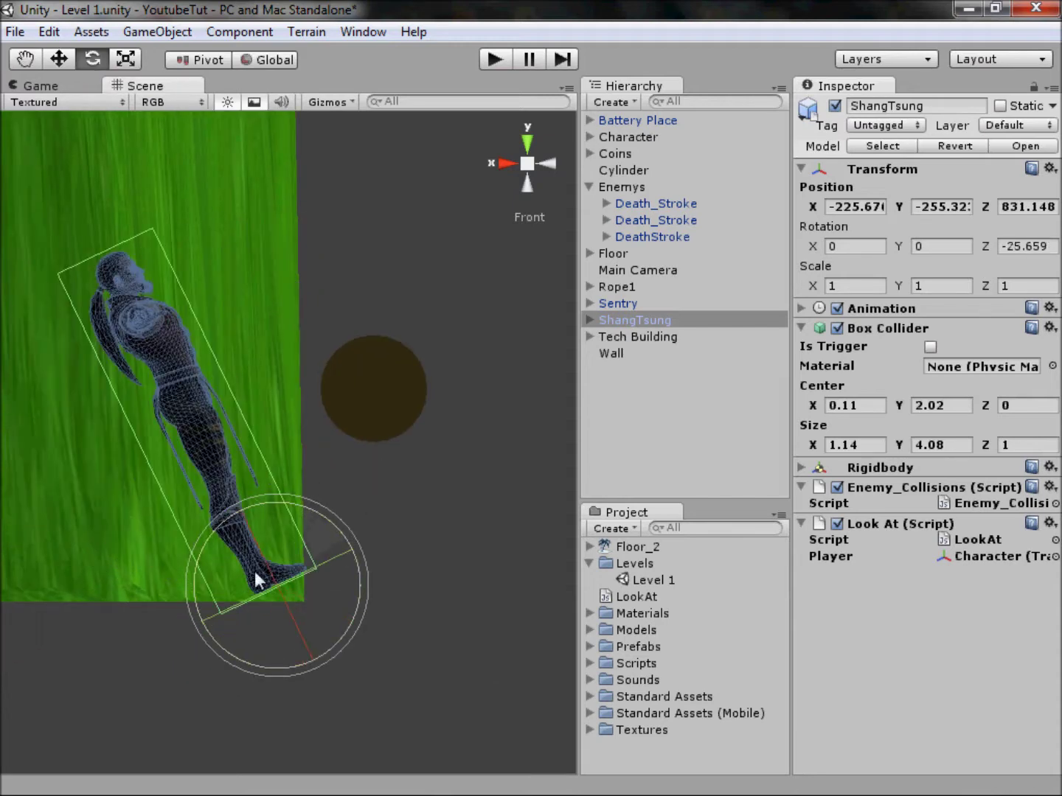
key("ctrl+z")
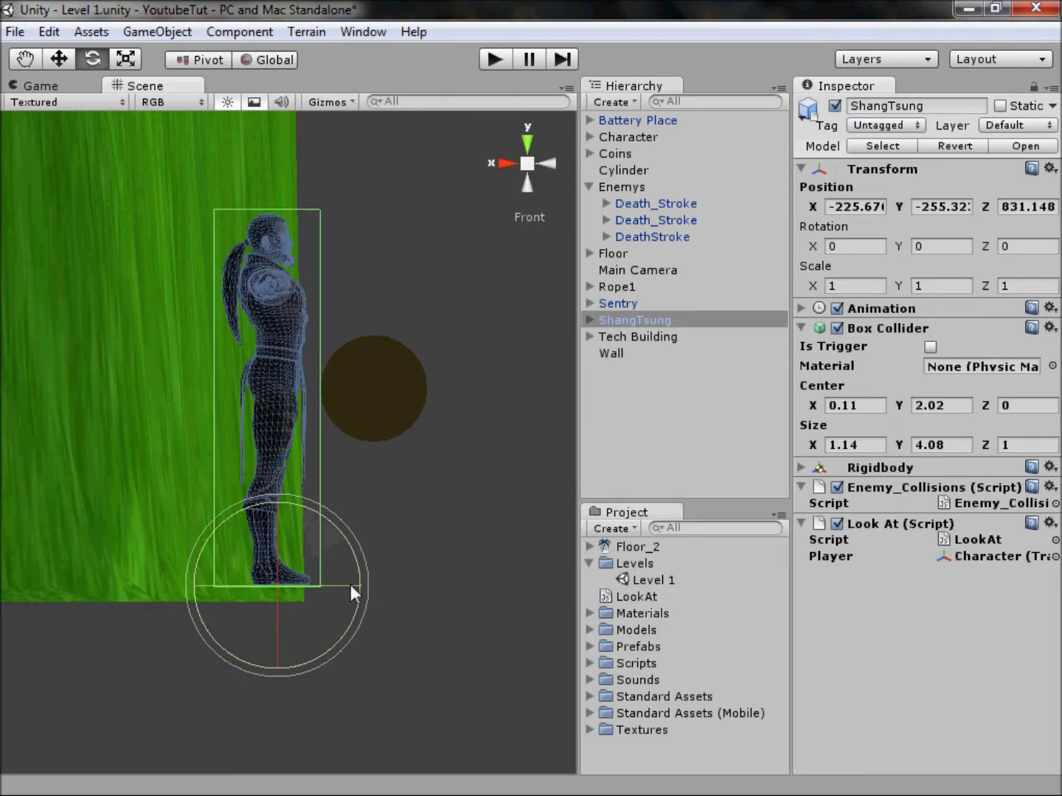
left_click_drag(358, 572, 254, 411)
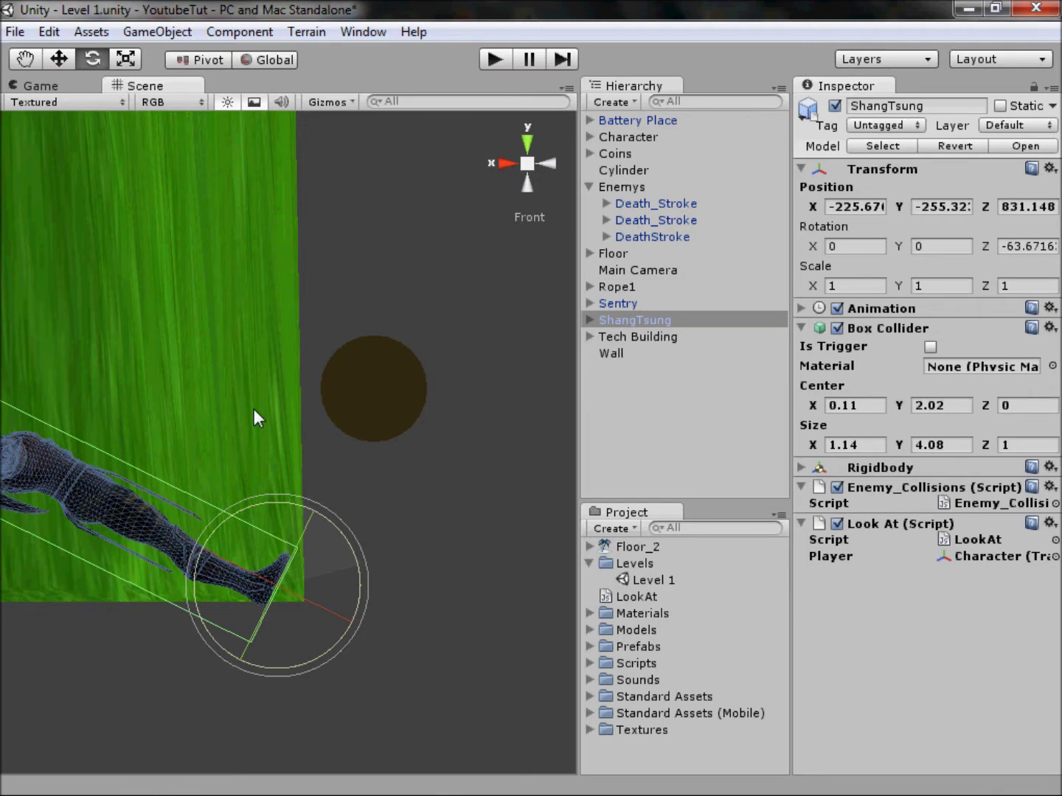
left_click_drag(254, 409, 440, 644)
key("ctrl+z")
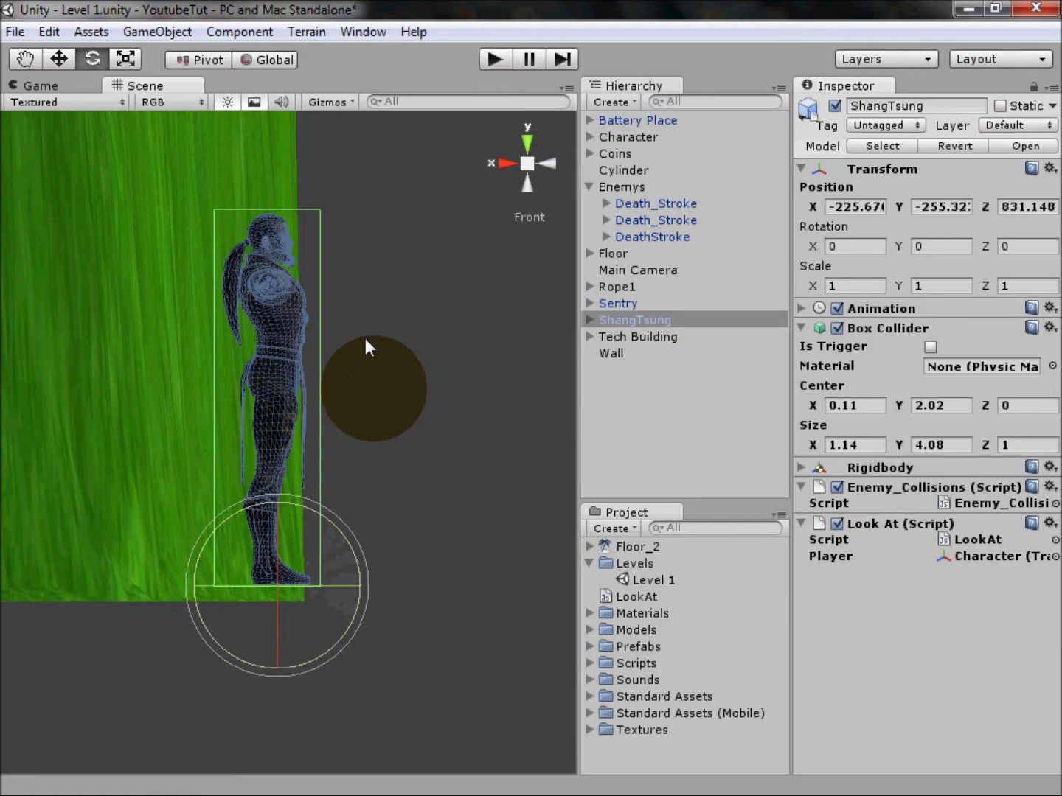
left_click(553, 160)
left_click(589, 319)
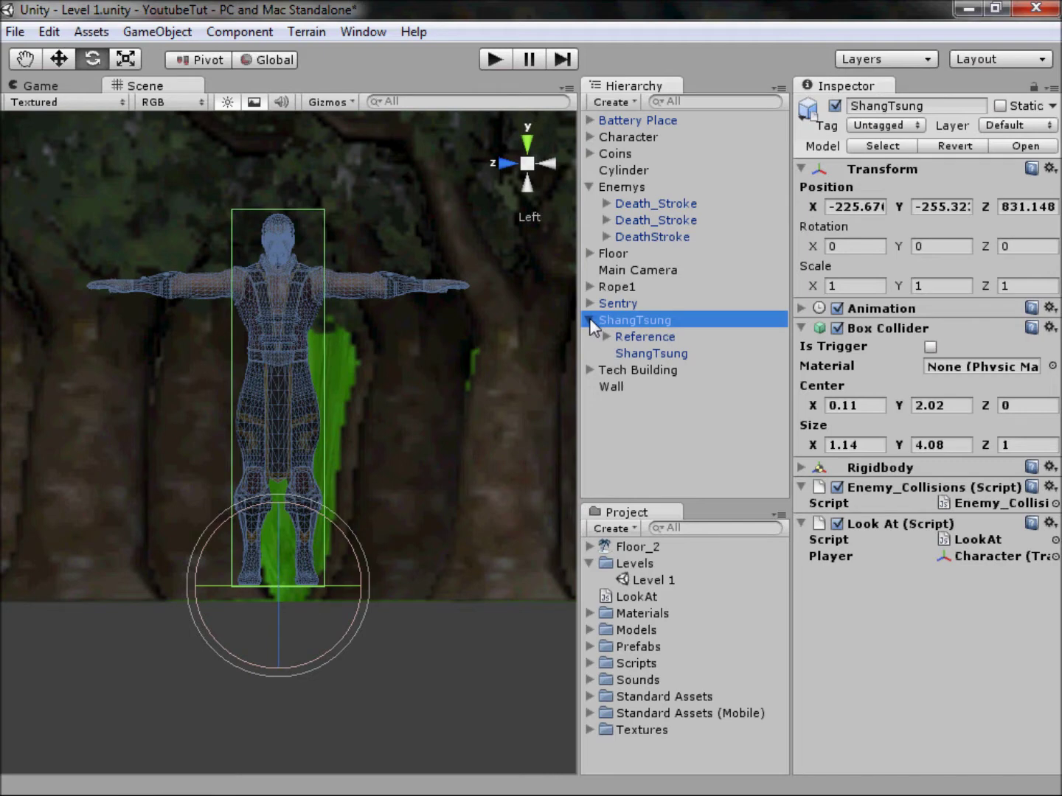
Move Reference and the inner ShangTsung to the scene root, accepting loss of the prefab link
left_click(635, 336)
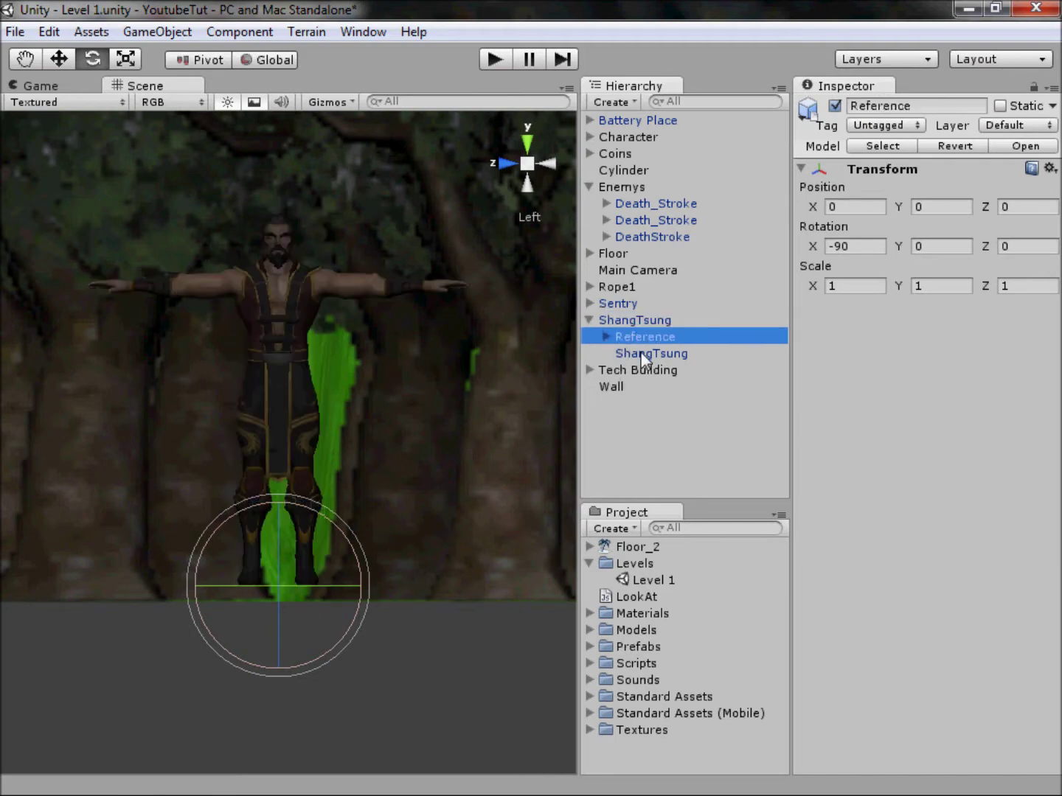
left_click(640, 353, "shift")
left_click_drag(651, 335, 628, 443)
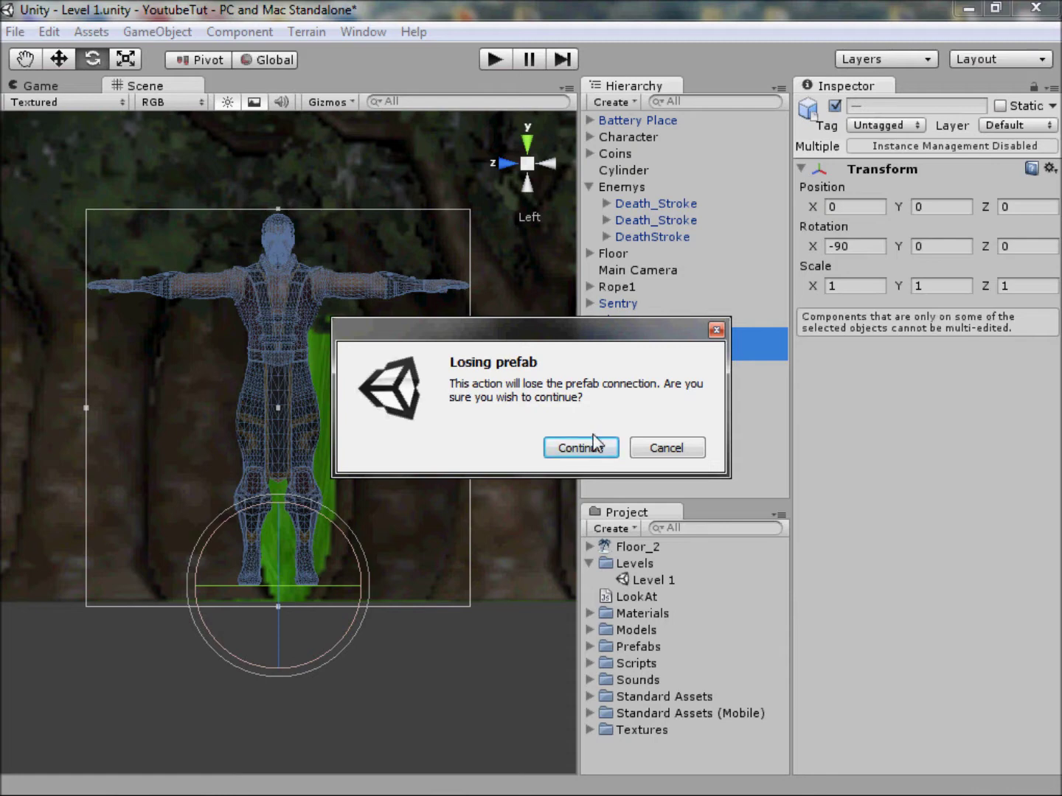
left_click(561, 447)
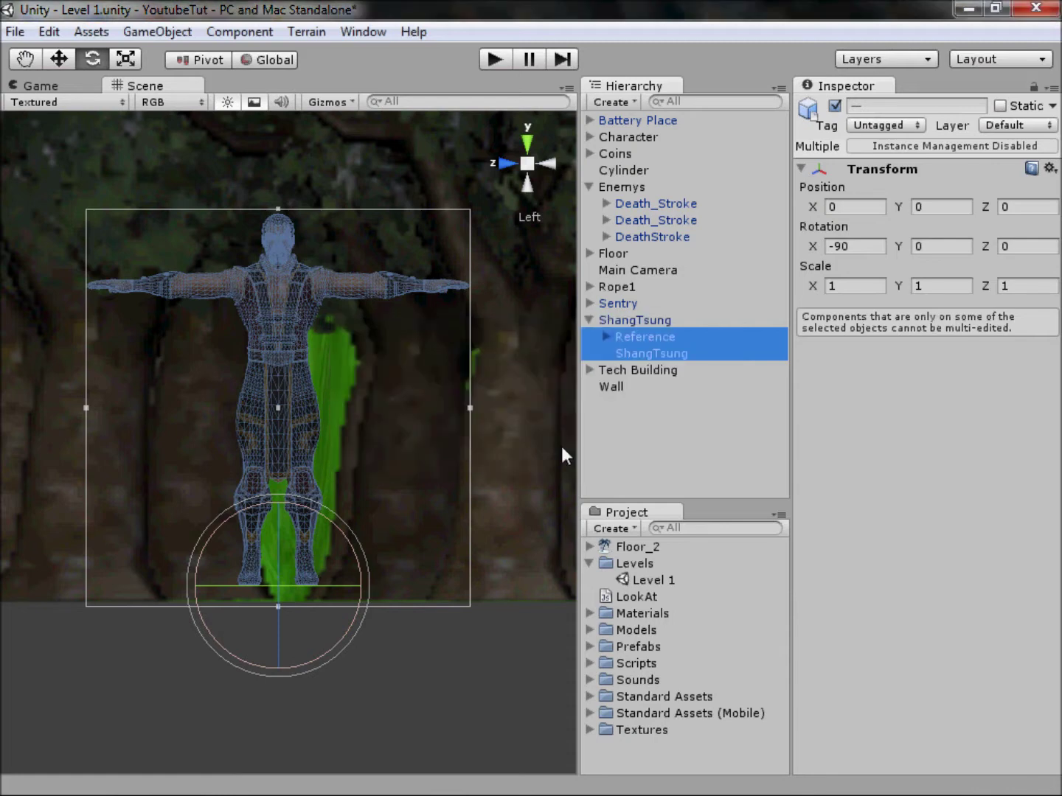
left_click(561, 446)
left_click(668, 428)
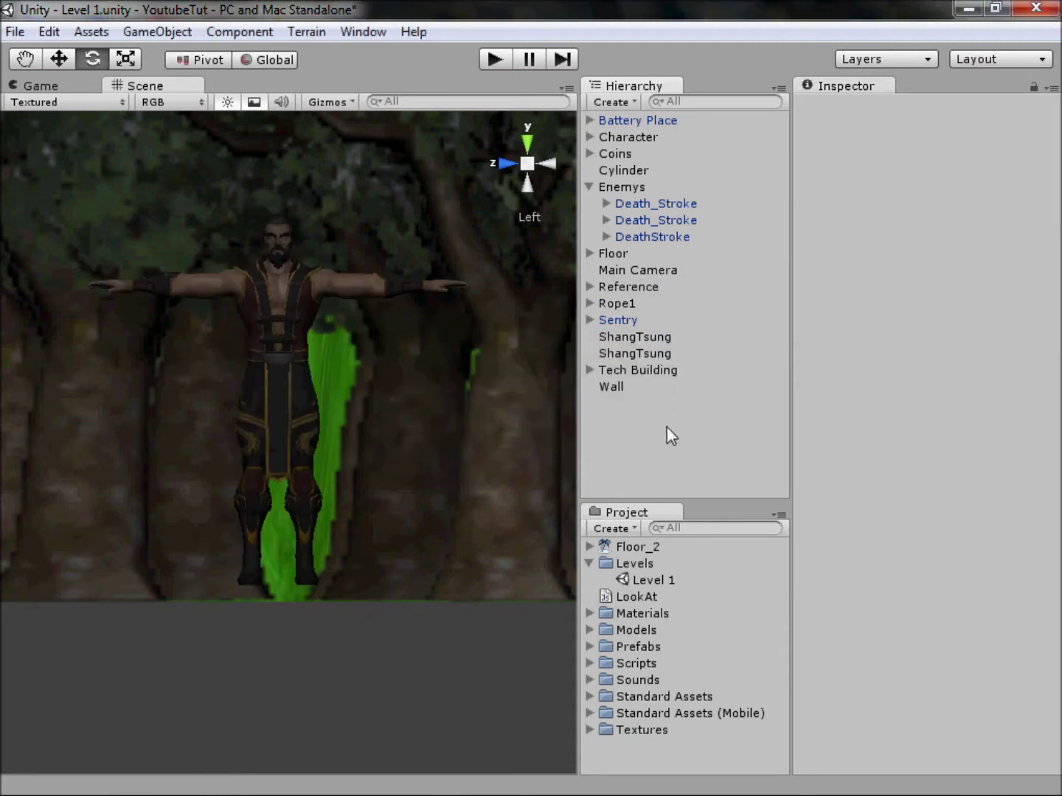
left_click(628, 352)
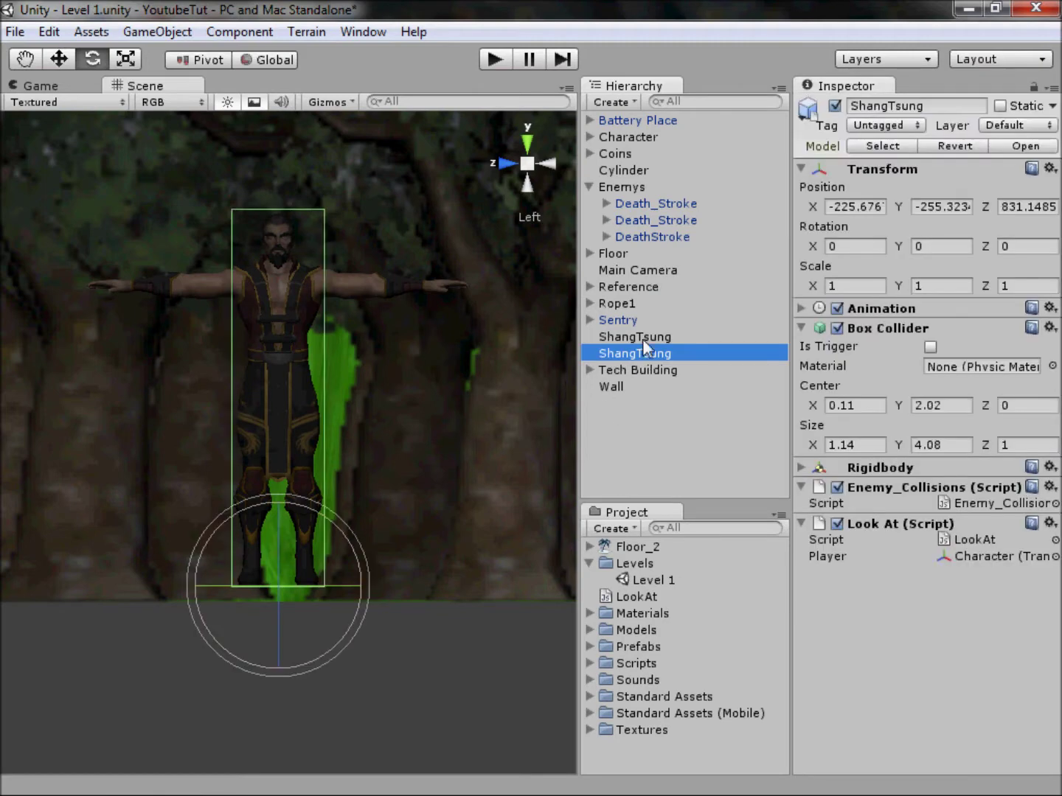
Raise ShangTsung to position Y -253.29 and set its box collider Center Y to 0
left_click(58, 62)
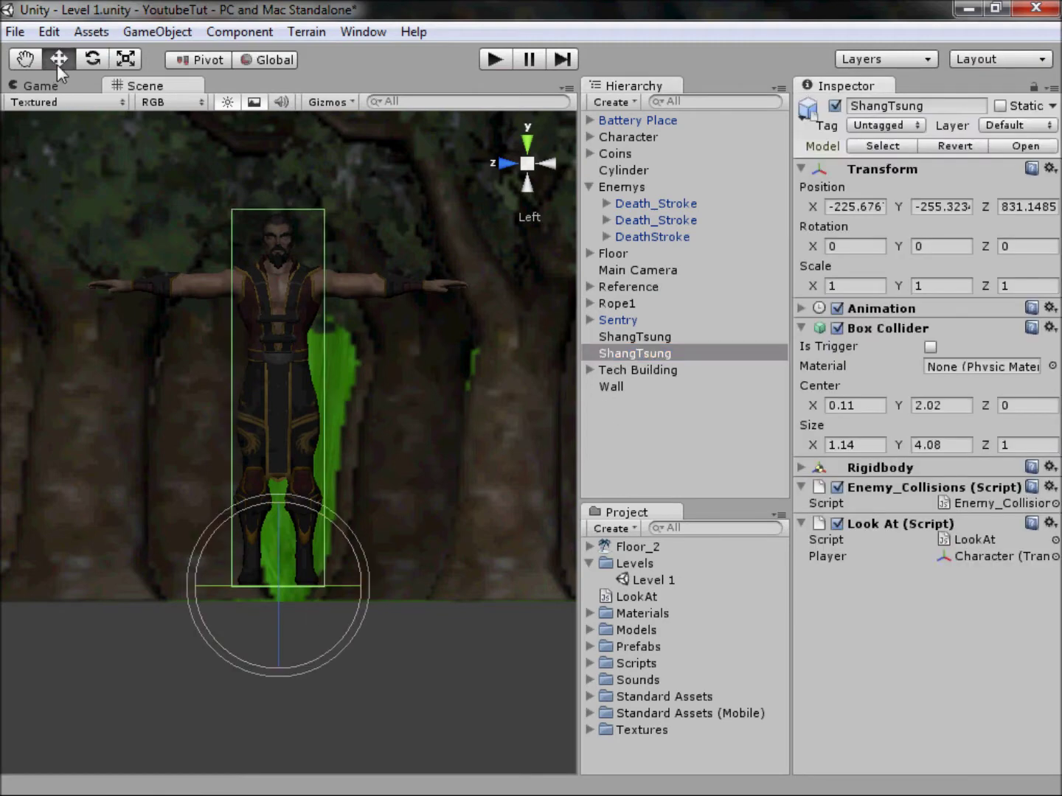
left_click_drag(285, 505, 281, 339)
left_click(927, 406)
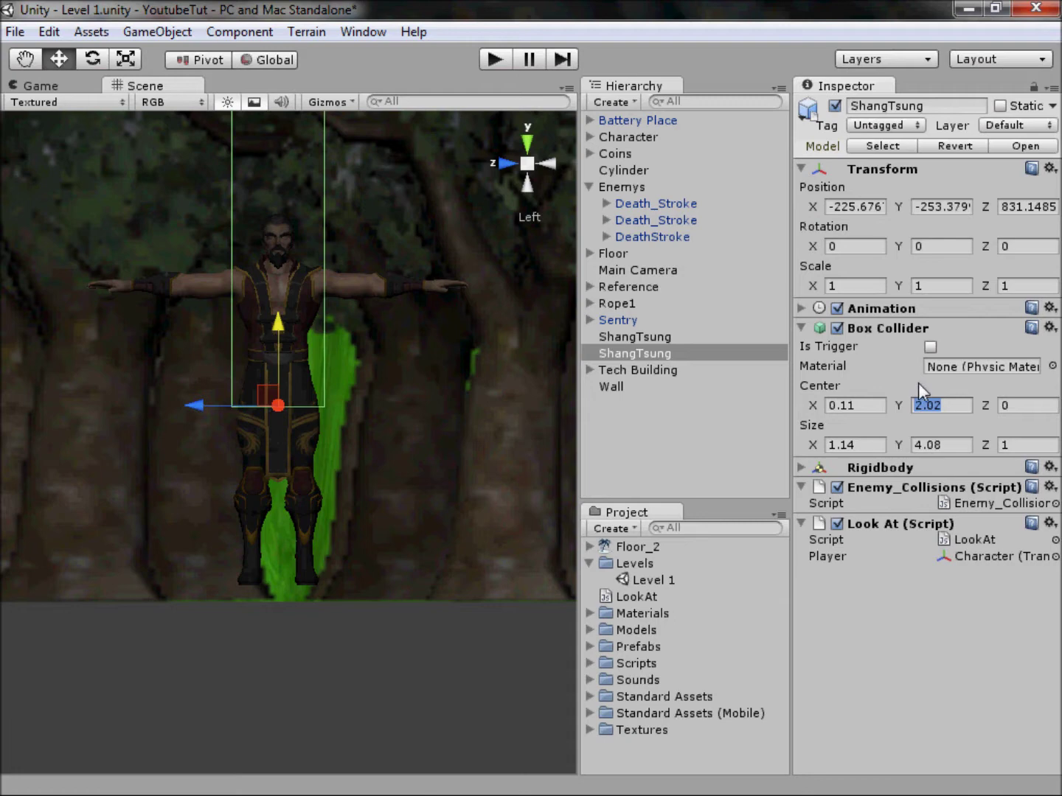
type("0")
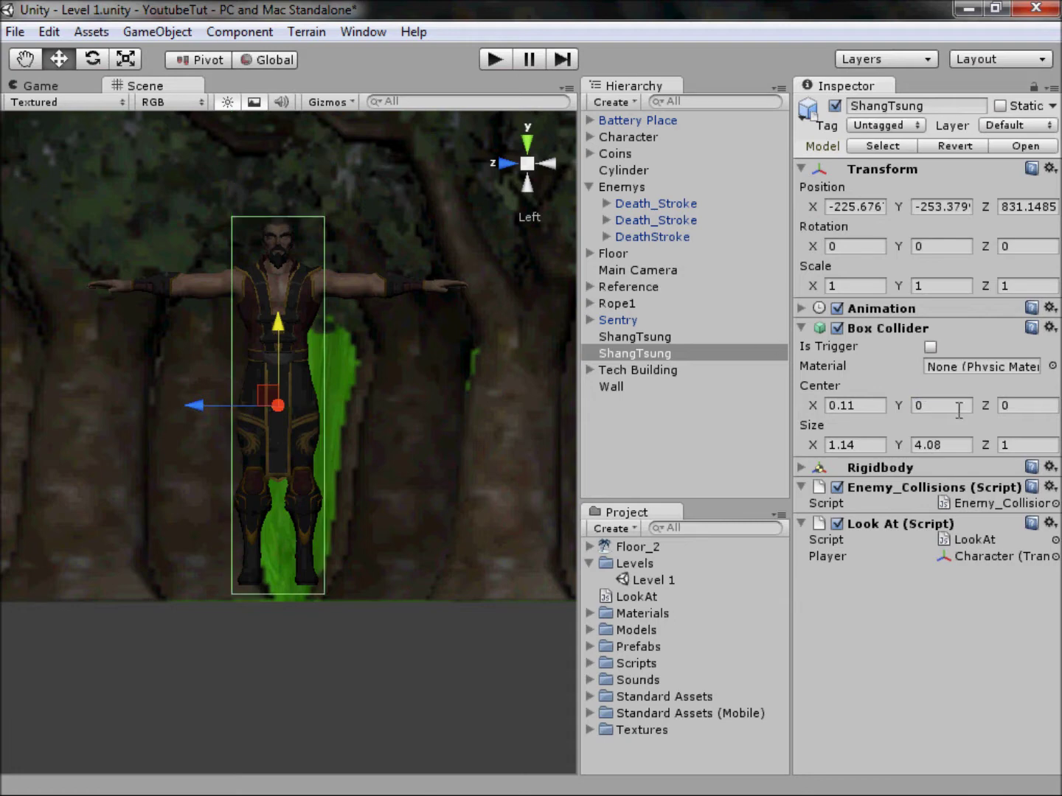
left_click_drag(280, 342, 276, 324)
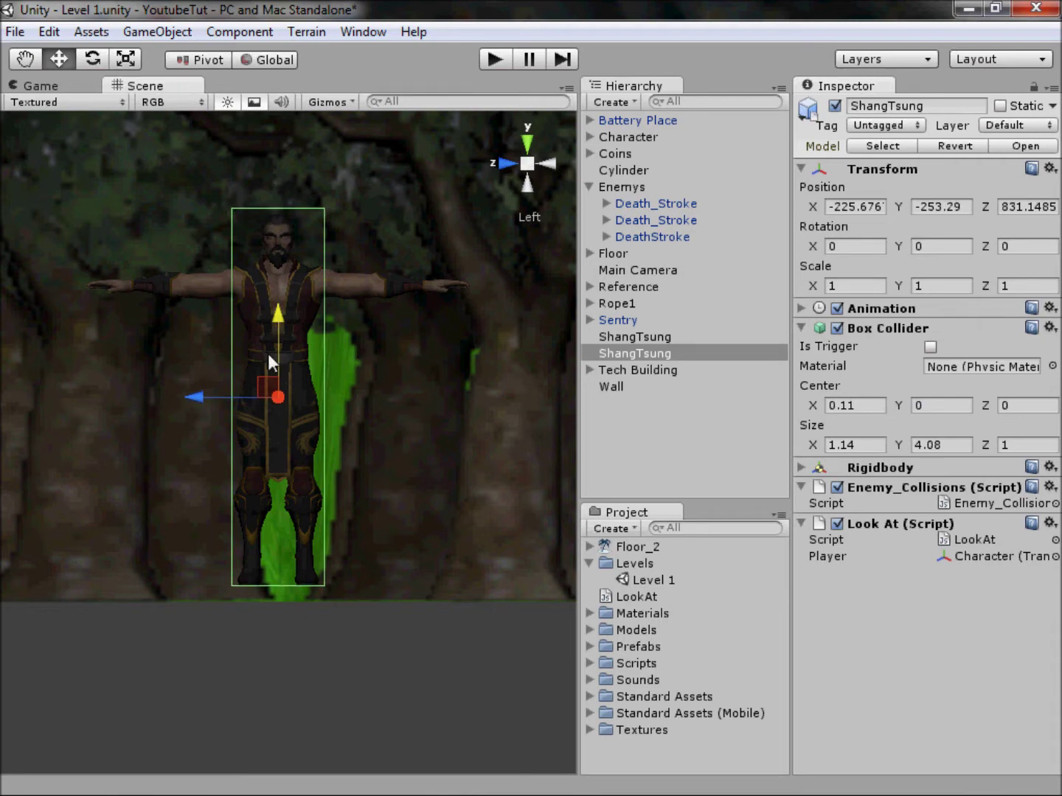
middle_click_drag(268, 353, 298, 424)
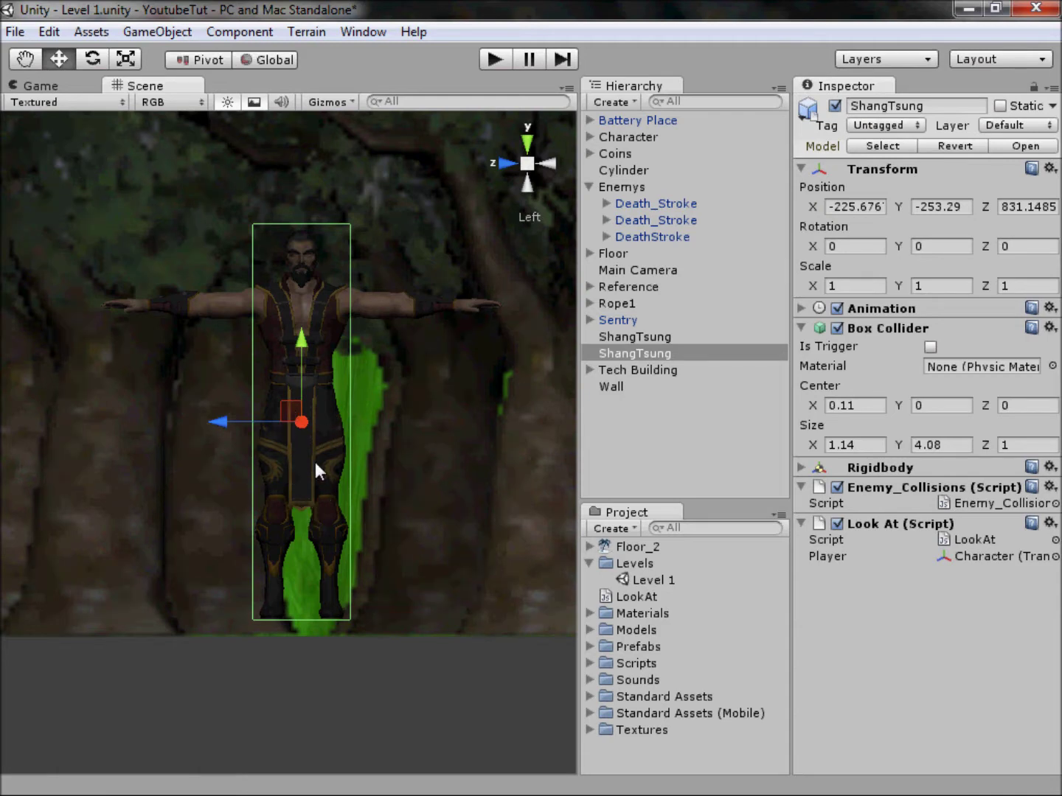
Rotate the ShangTsung model and Reference to Y rotation 90
left_click(642, 336)
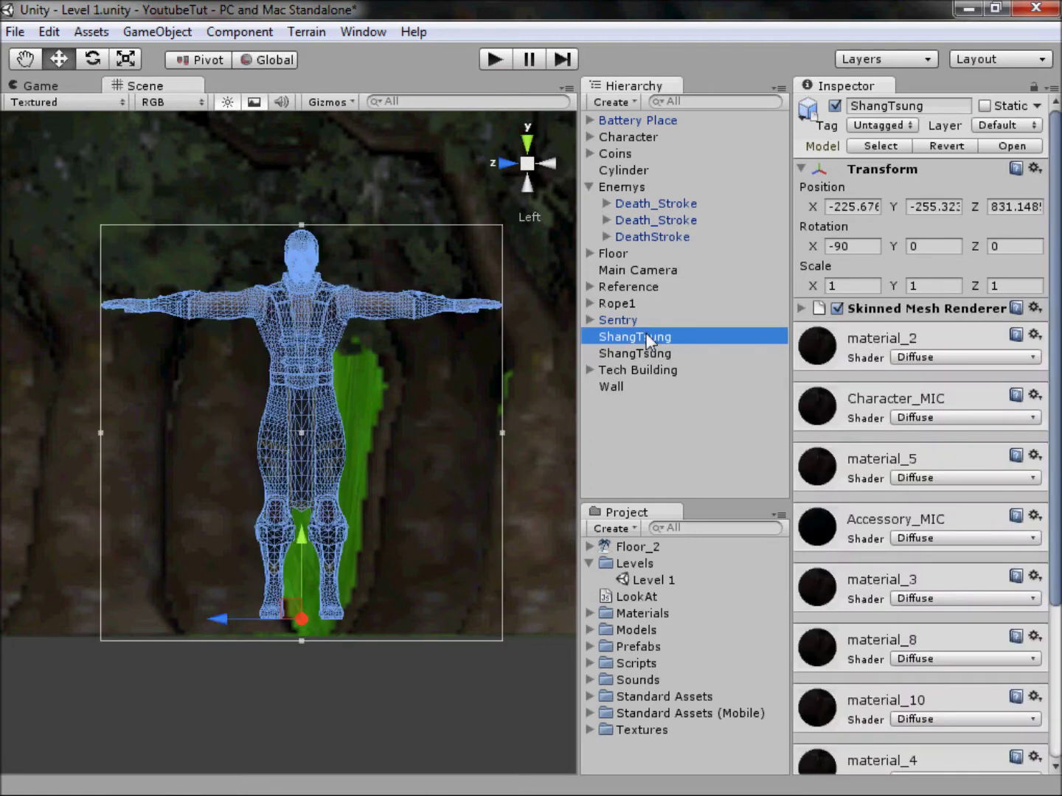
left_click(639, 287, "ctrl")
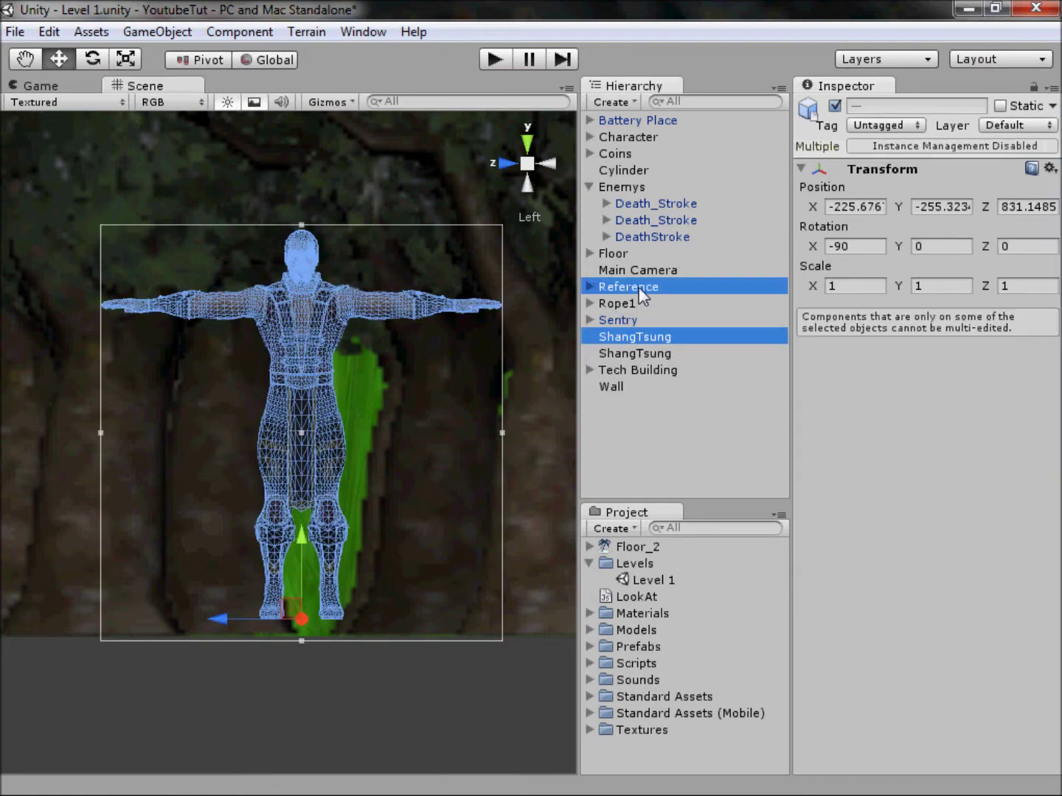
left_click(92, 59)
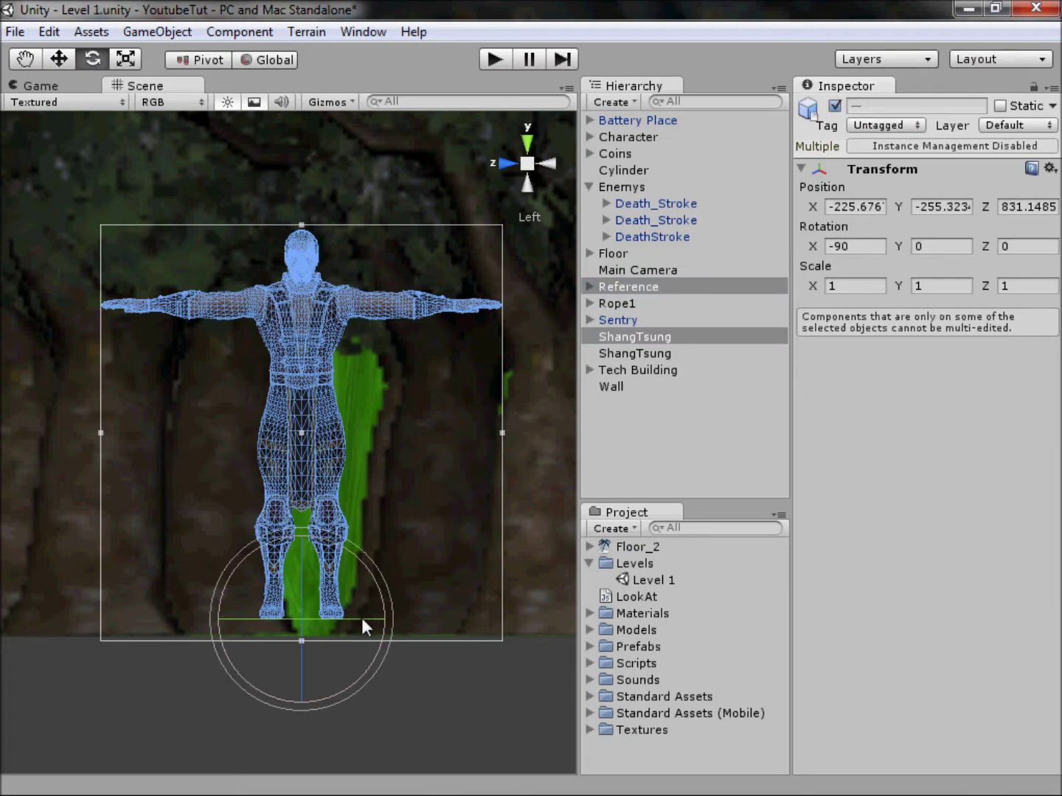
left_click_drag(362, 618, 231, 599)
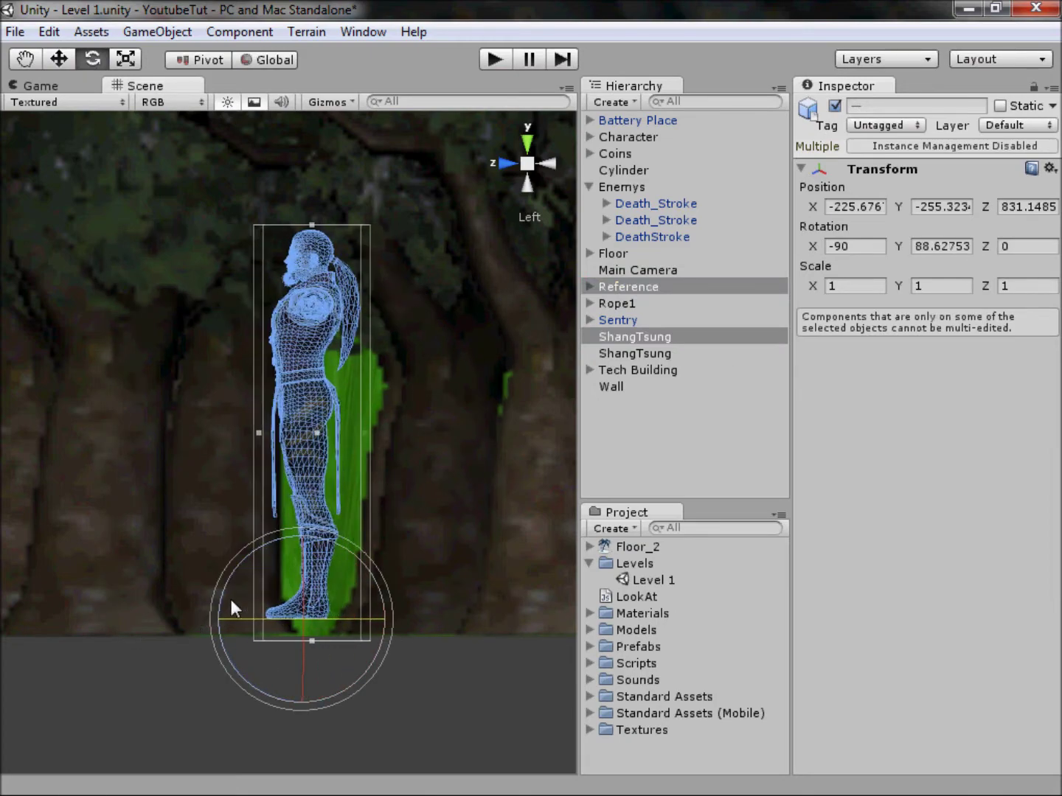
left_click(926, 249)
type("90")
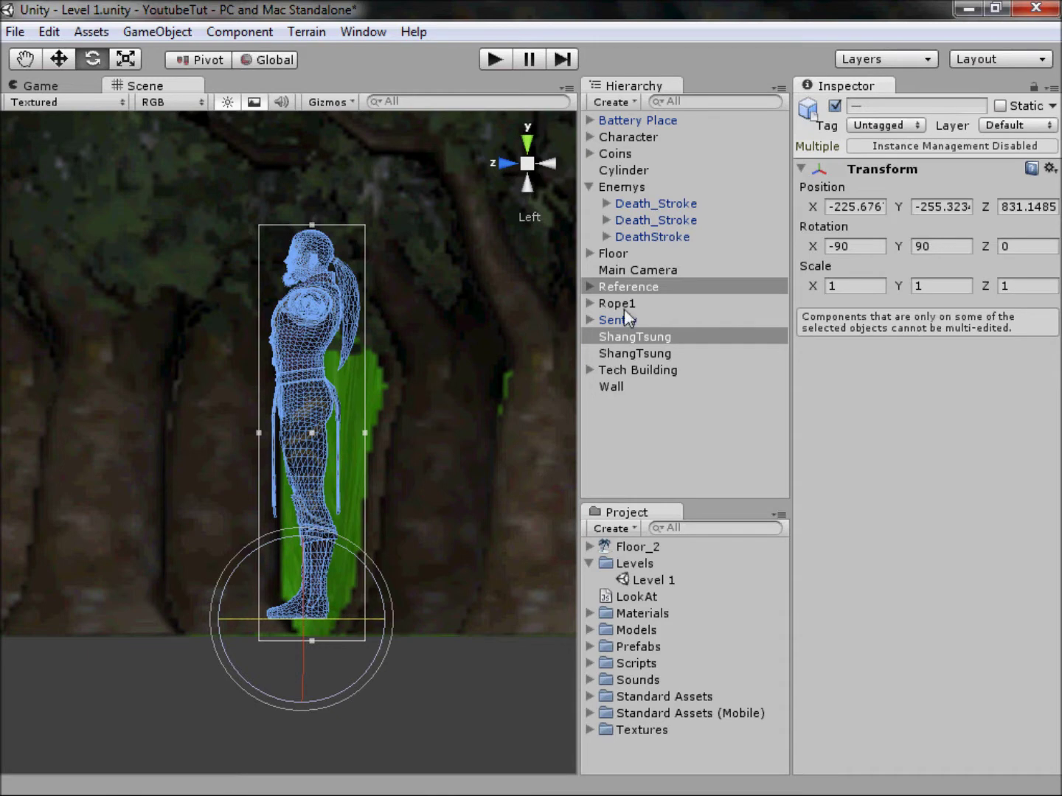
Nest both under the scripted ShangTsung and set its box collider Center X to 0
left_click_drag(635, 292, 641, 350)
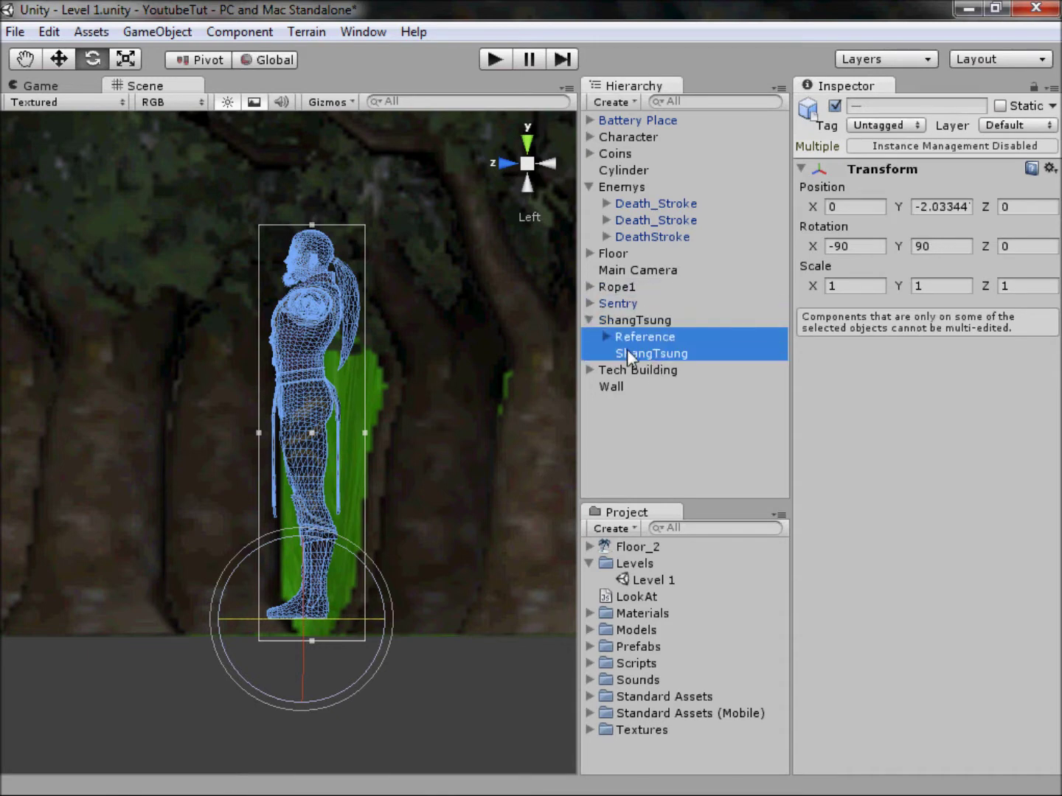
left_click(637, 320)
left_click(587, 319)
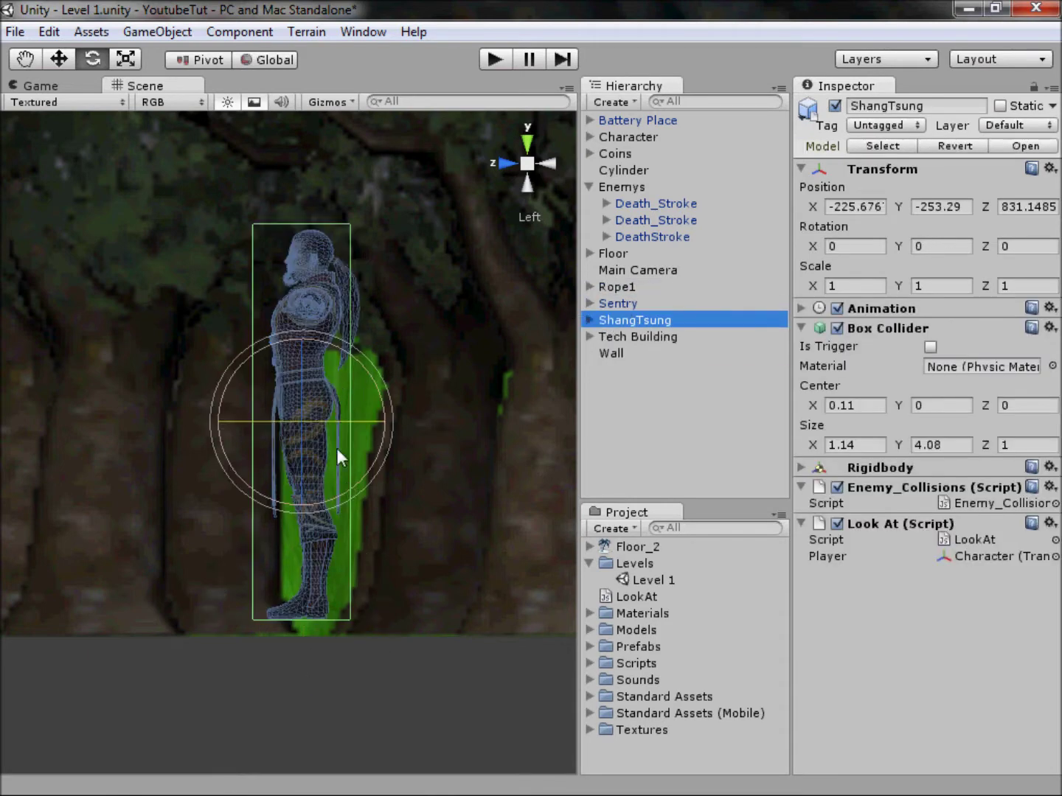
left_click(497, 165)
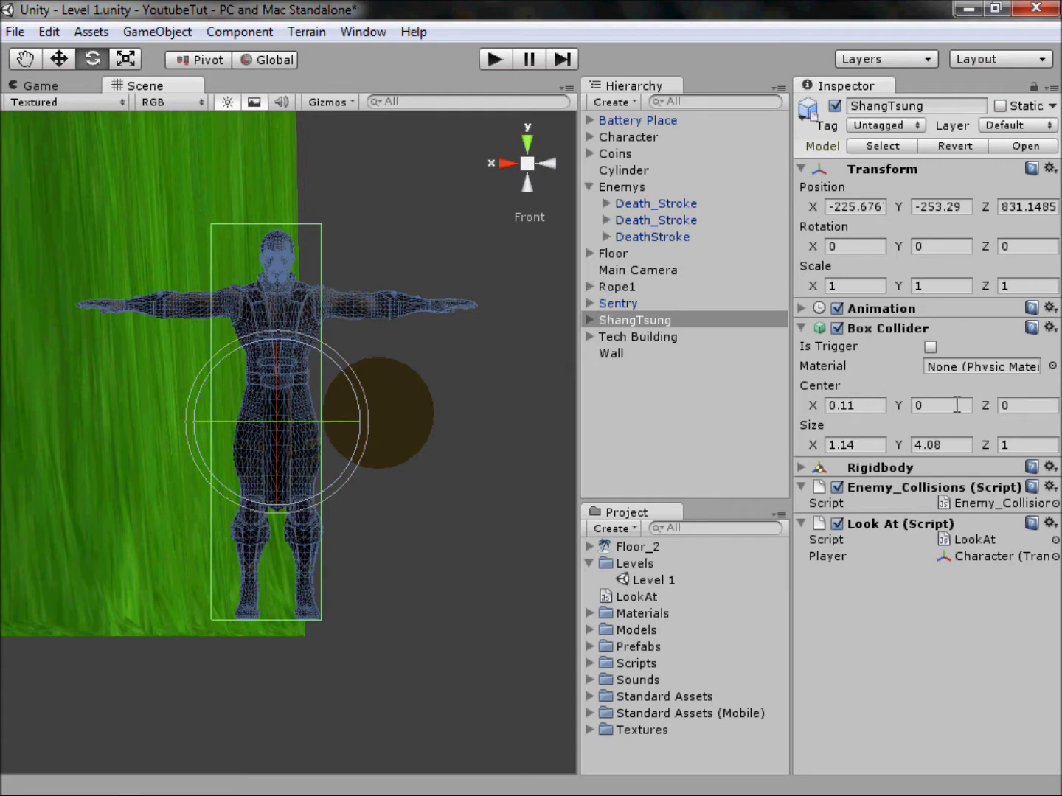
left_click(859, 405)
type("0")
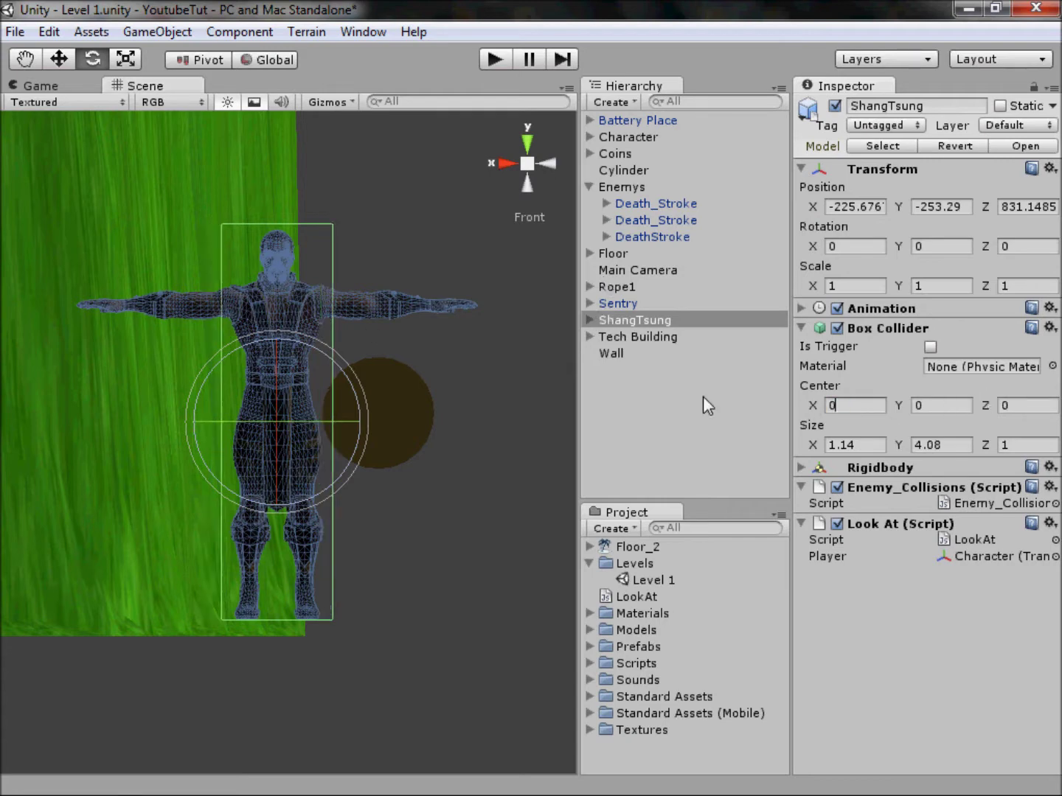
key("Return")
Move ShangTsung back into the Enemys group and collapse the group
left_click(527, 163)
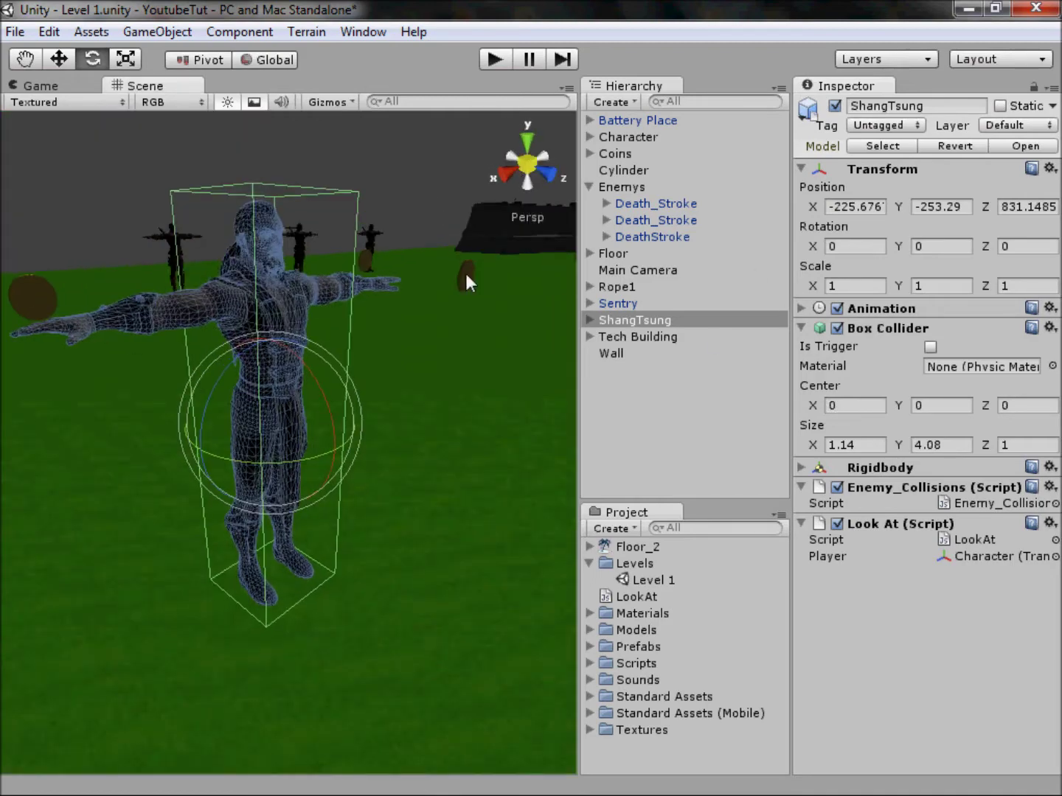
left_click(393, 236)
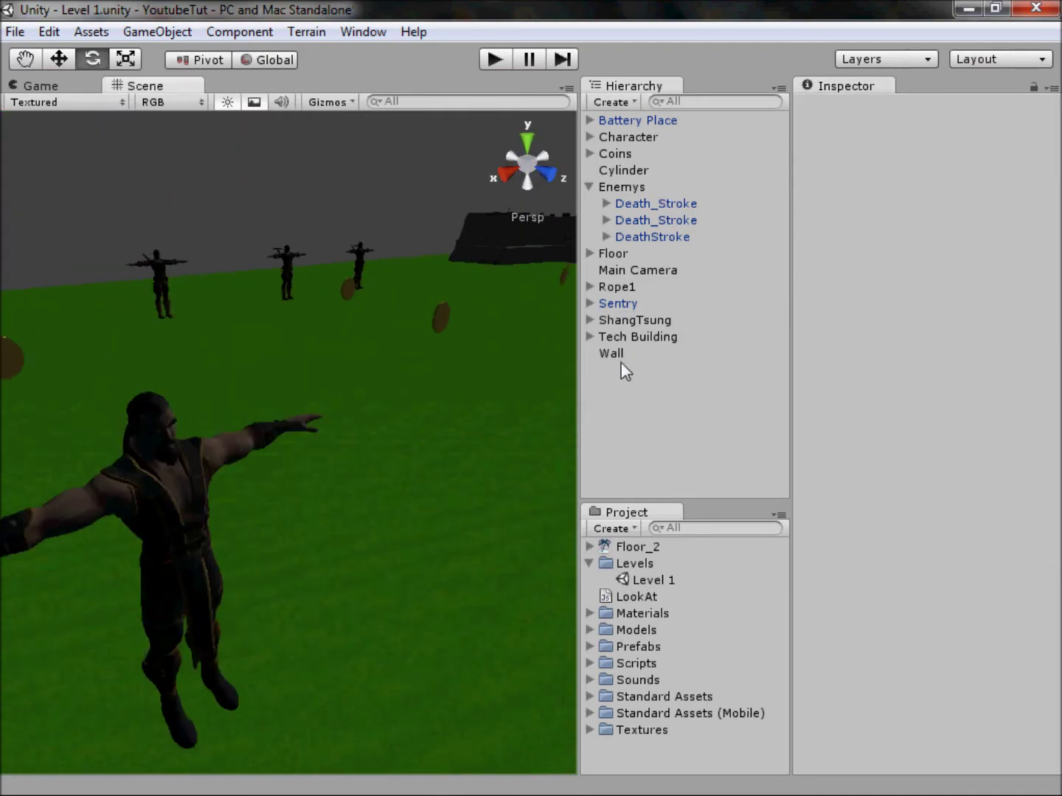
left_click_drag(621, 322, 633, 185)
left_click(633, 187)
left_click(587, 187)
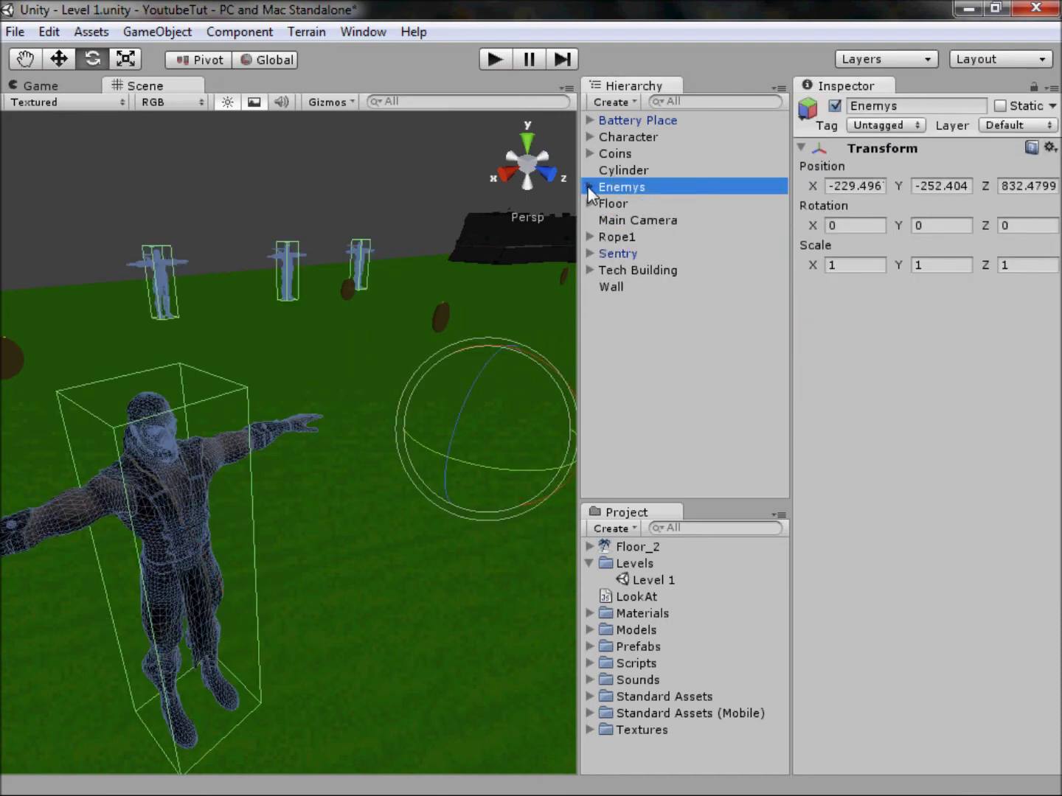
Frame Character from the front and show its Character Controller: slope 45, radius 0.93, height 4.35
double_click(632, 137)
left_click(548, 177)
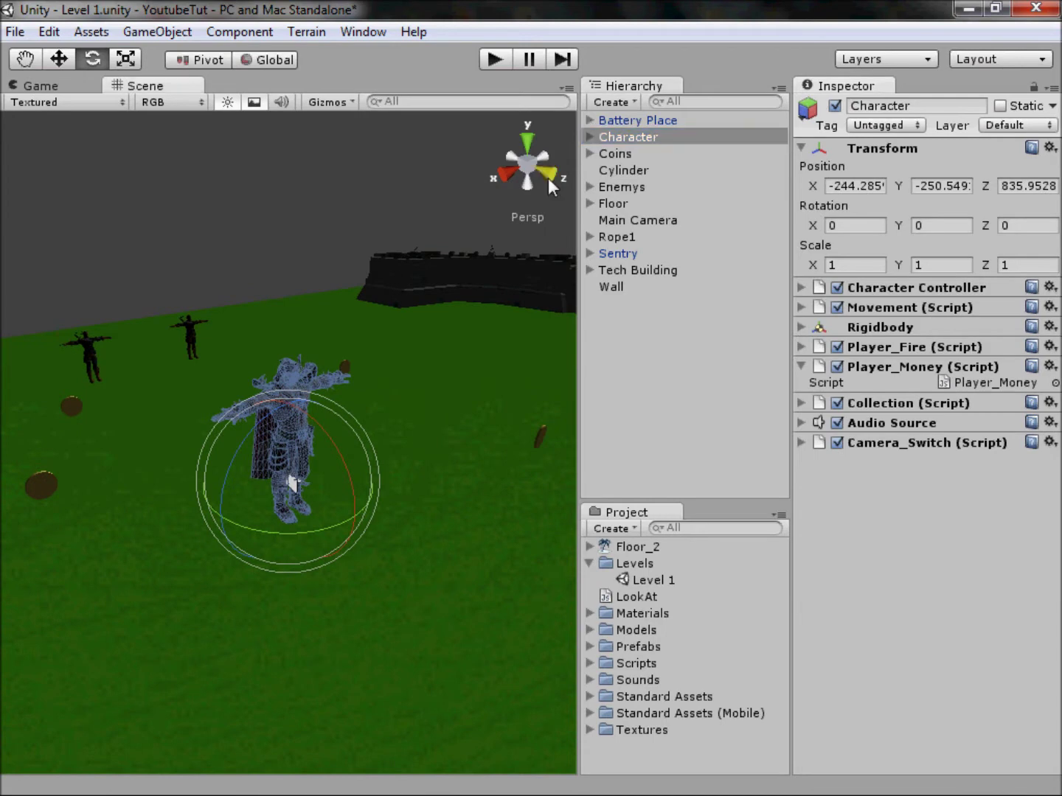
scroll(420, 337, "up", 5)
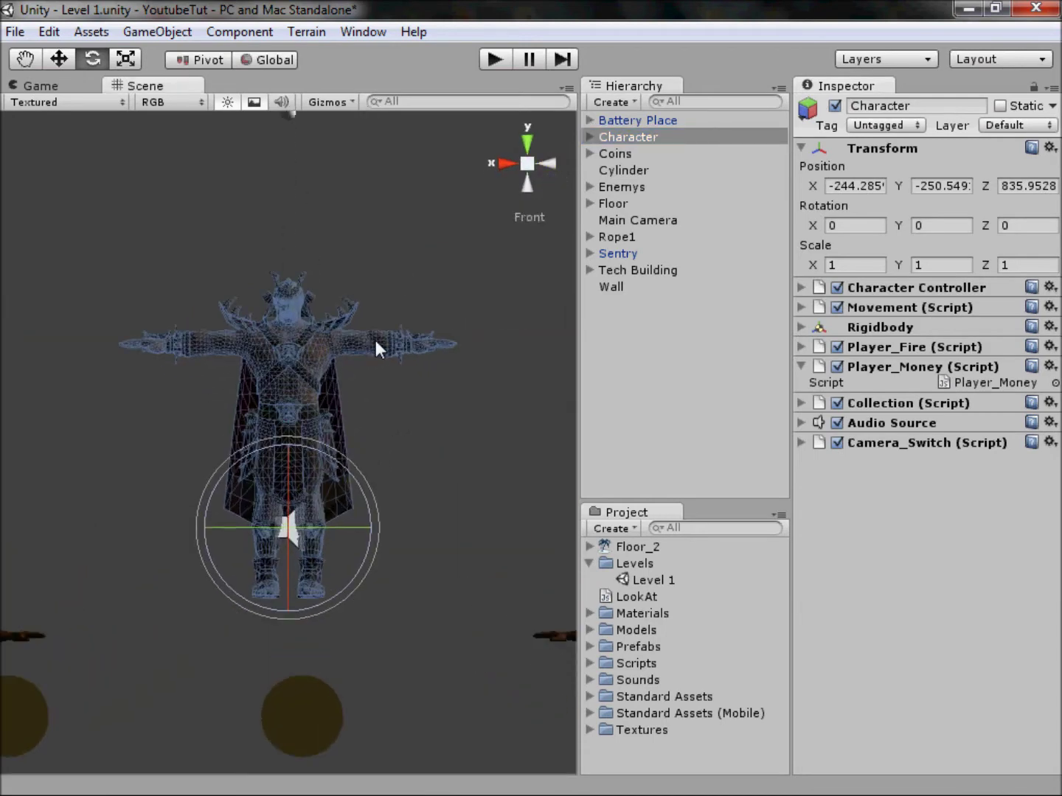
left_click(925, 287)
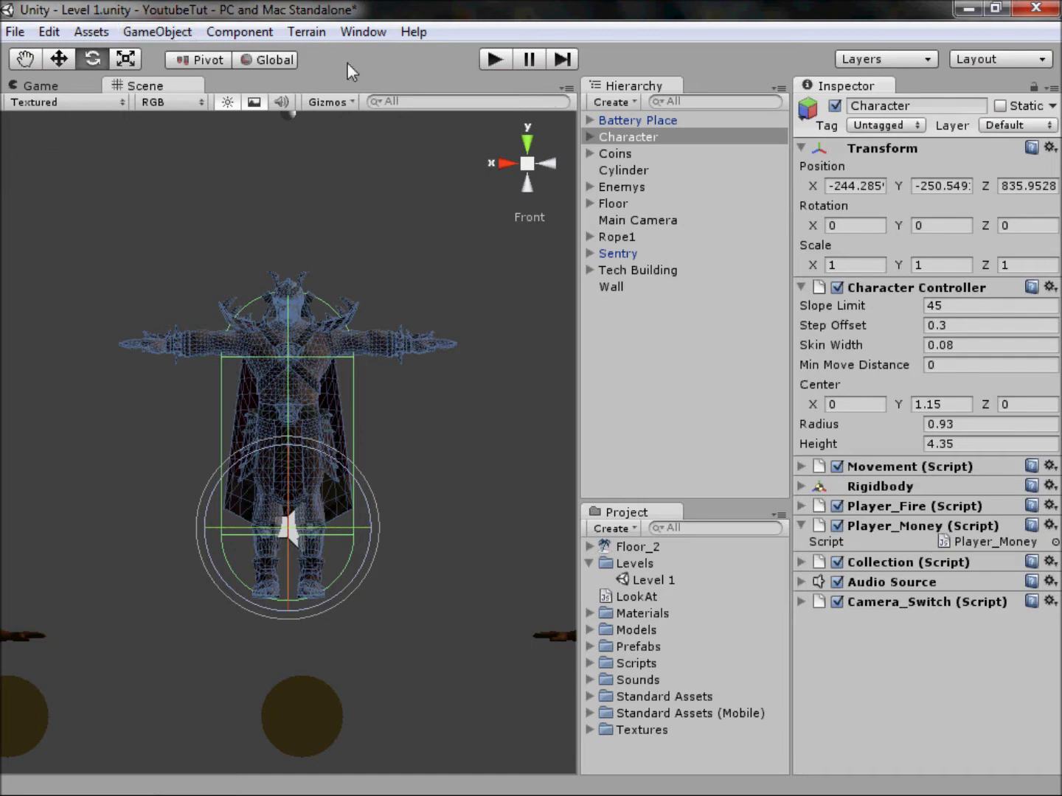
left_click(157, 32)
Create a Capsule, stretch it taller, raise it, and widen it to 1.375
mouse_move(222, 81)
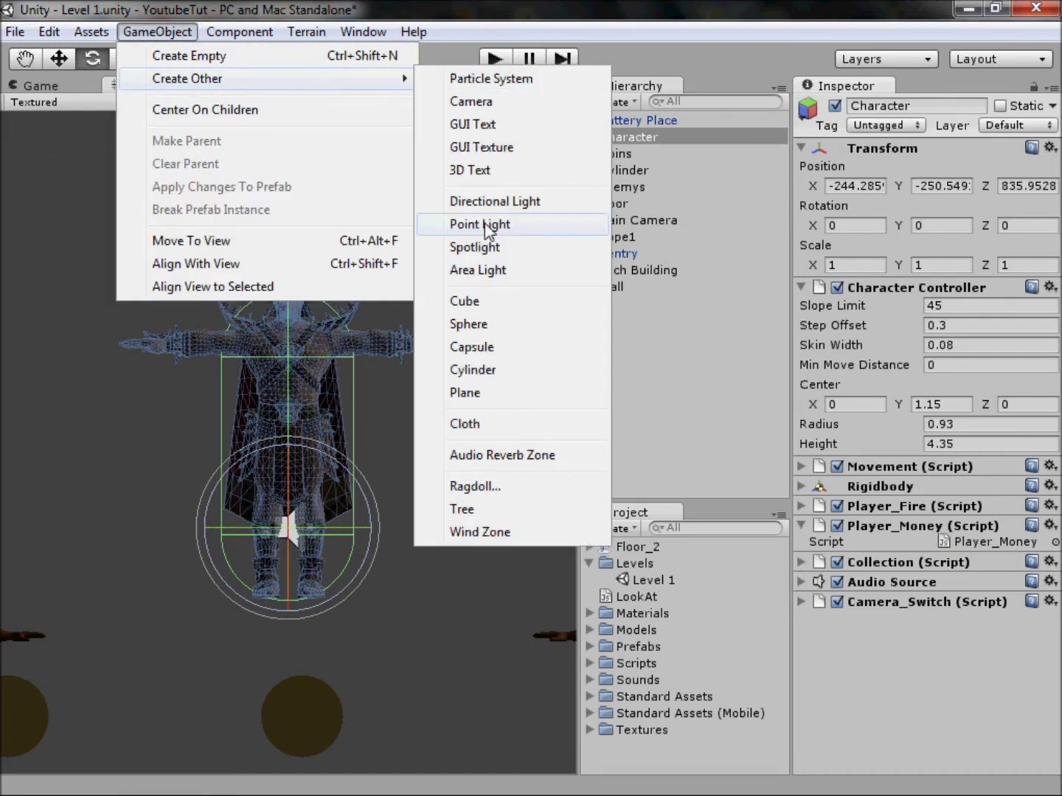
left_click(496, 347)
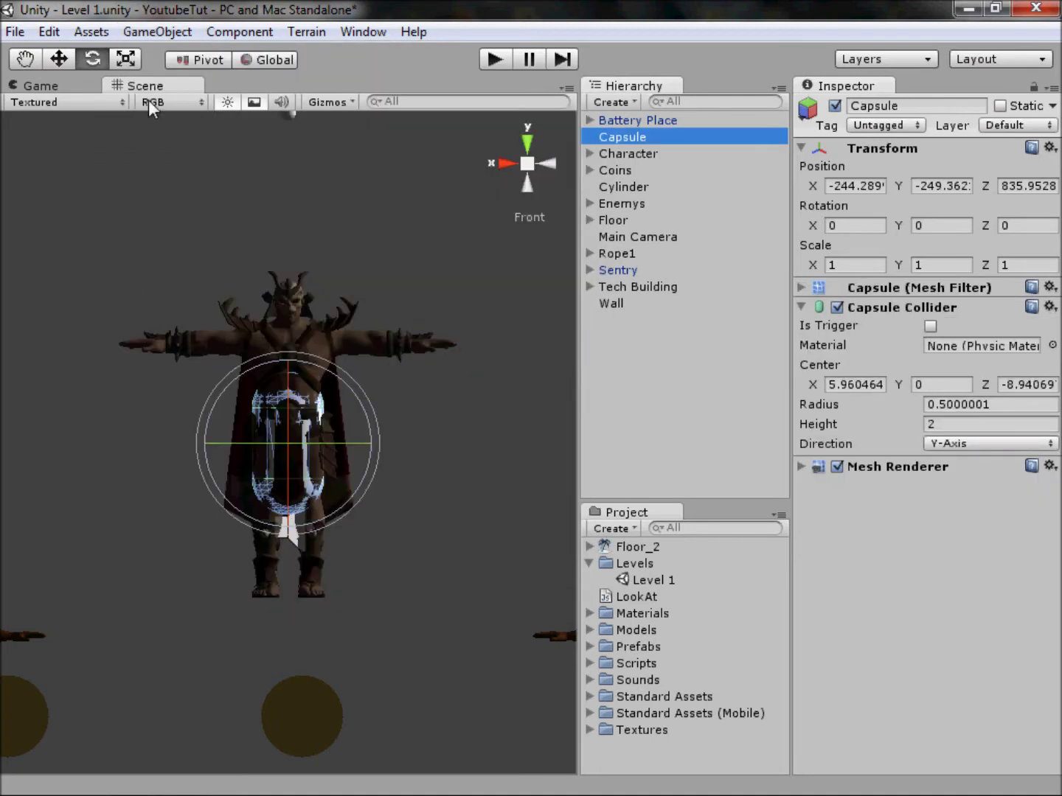
left_click(125, 61)
left_click_drag(286, 362, 289, 253)
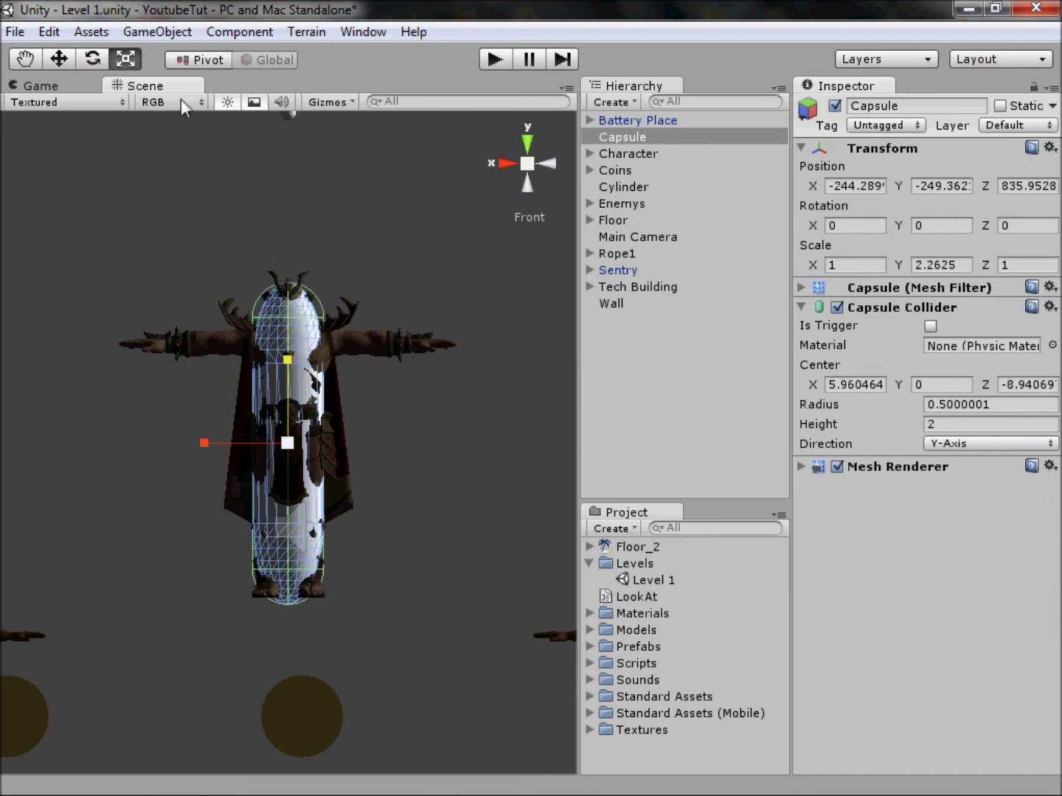
left_click(65, 61)
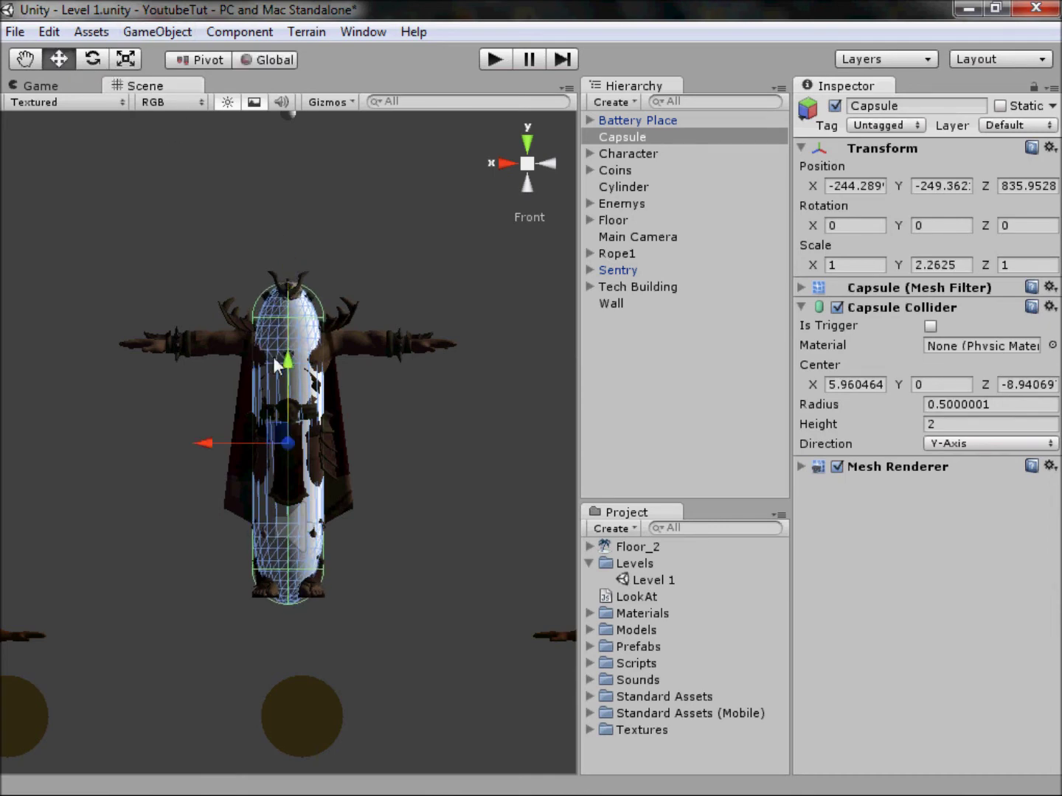
left_click_drag(286, 378, 286, 371)
left_click(126, 59)
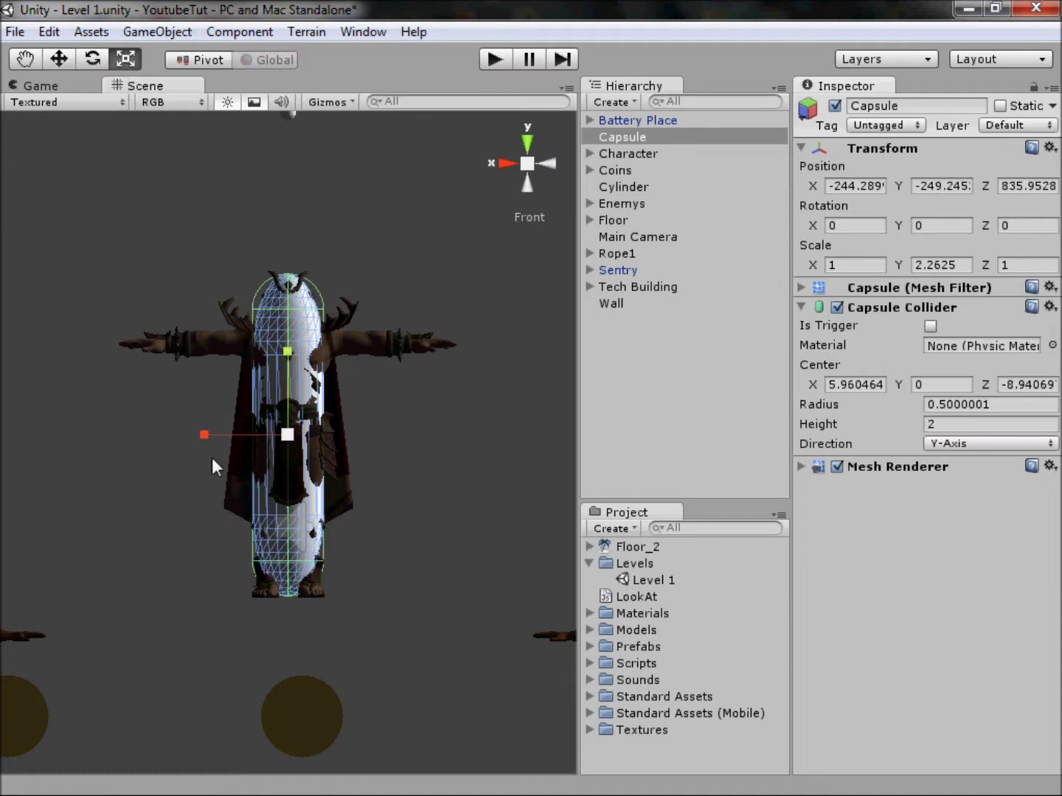
left_click_drag(210, 435, 175, 436)
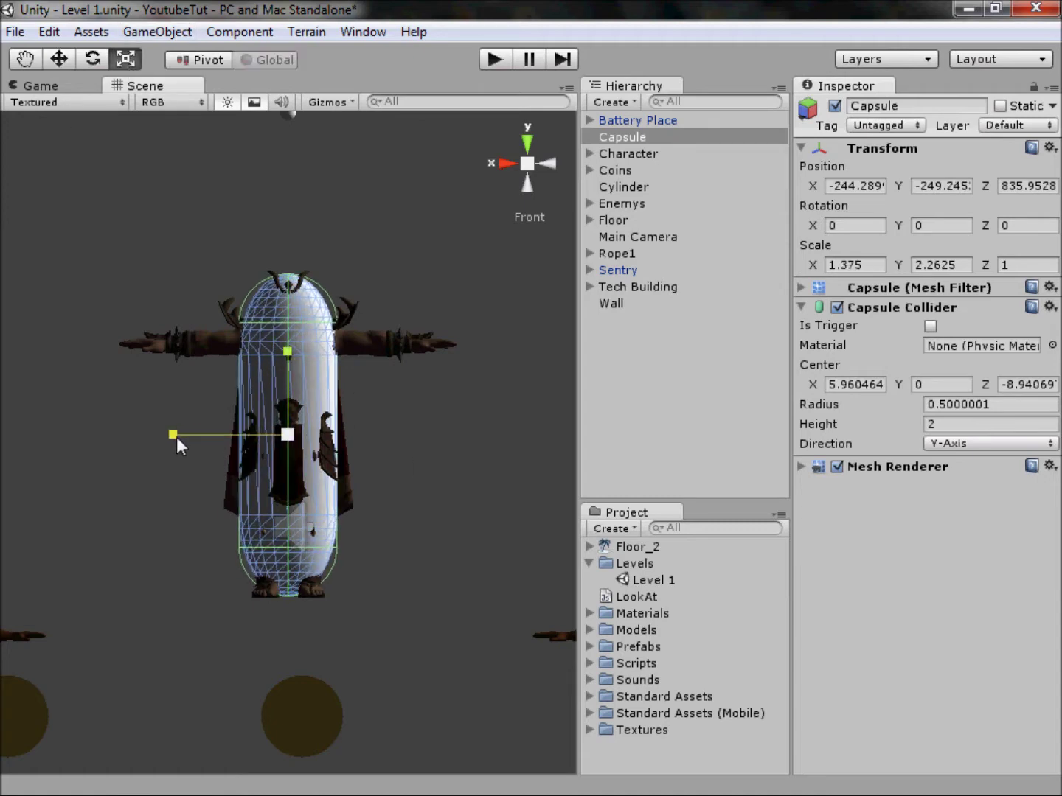
From the left view, deepen the capsule to 1.0375, giving 1.375 × 2.2625 × 1.0375
left_click(566, 160)
left_click(552, 160)
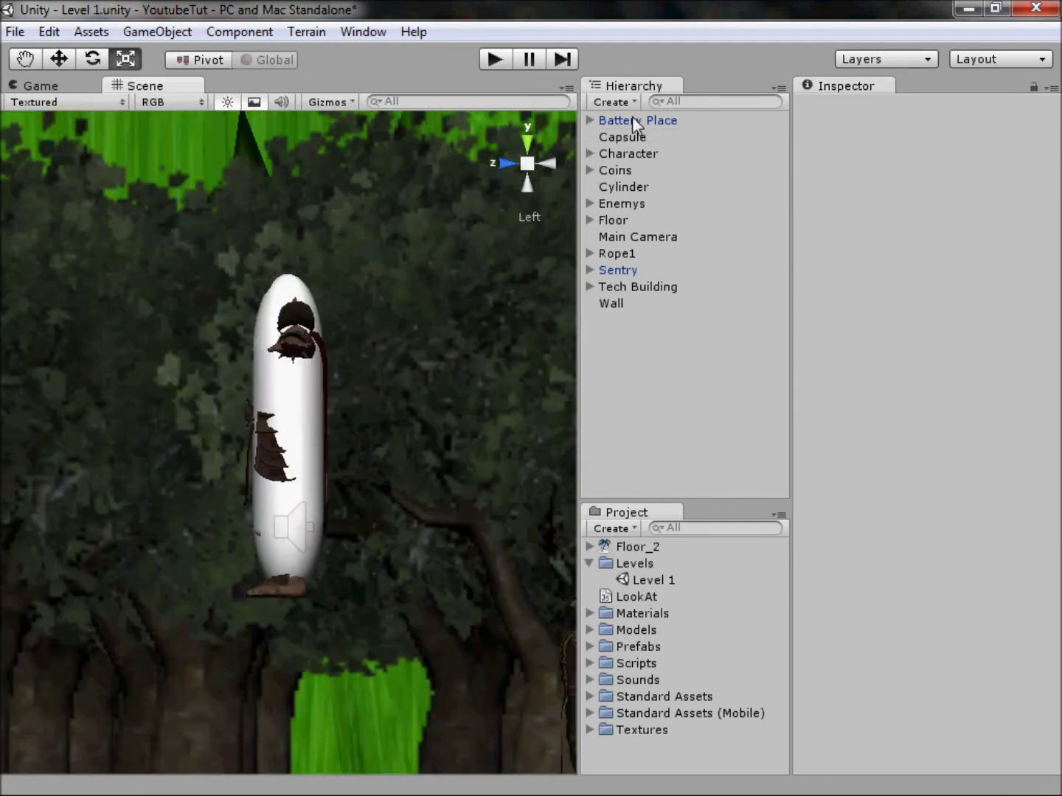
left_click(623, 136)
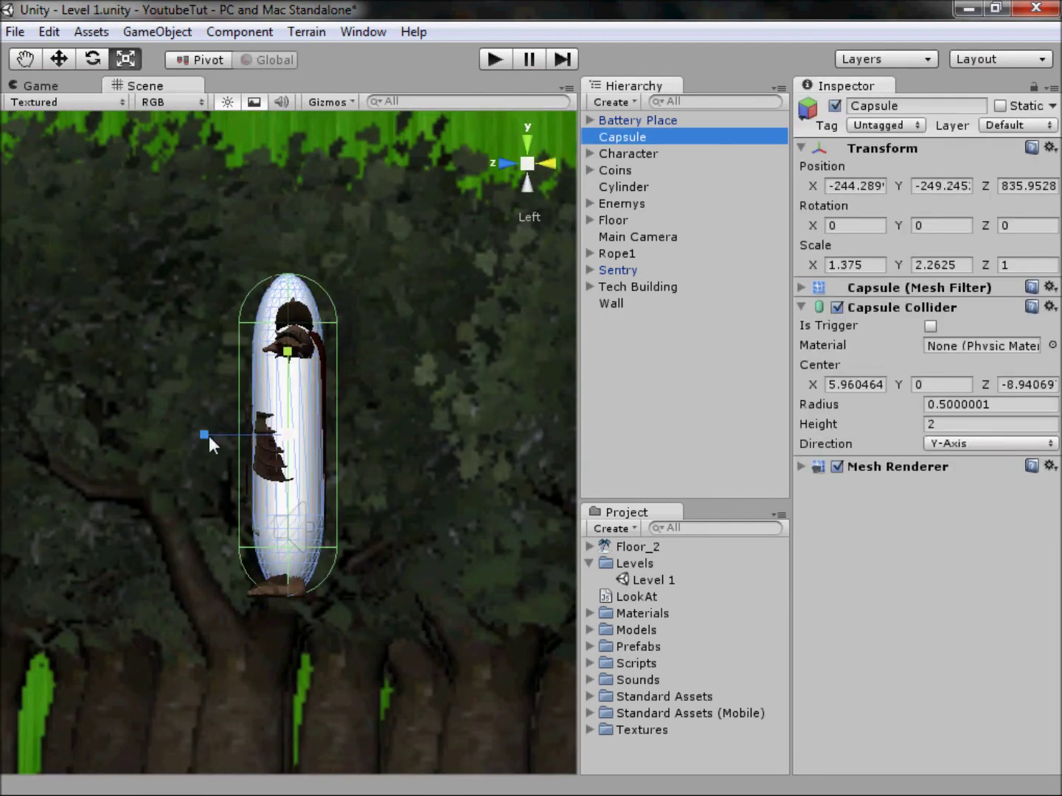
left_click_drag(210, 436, 204, 435)
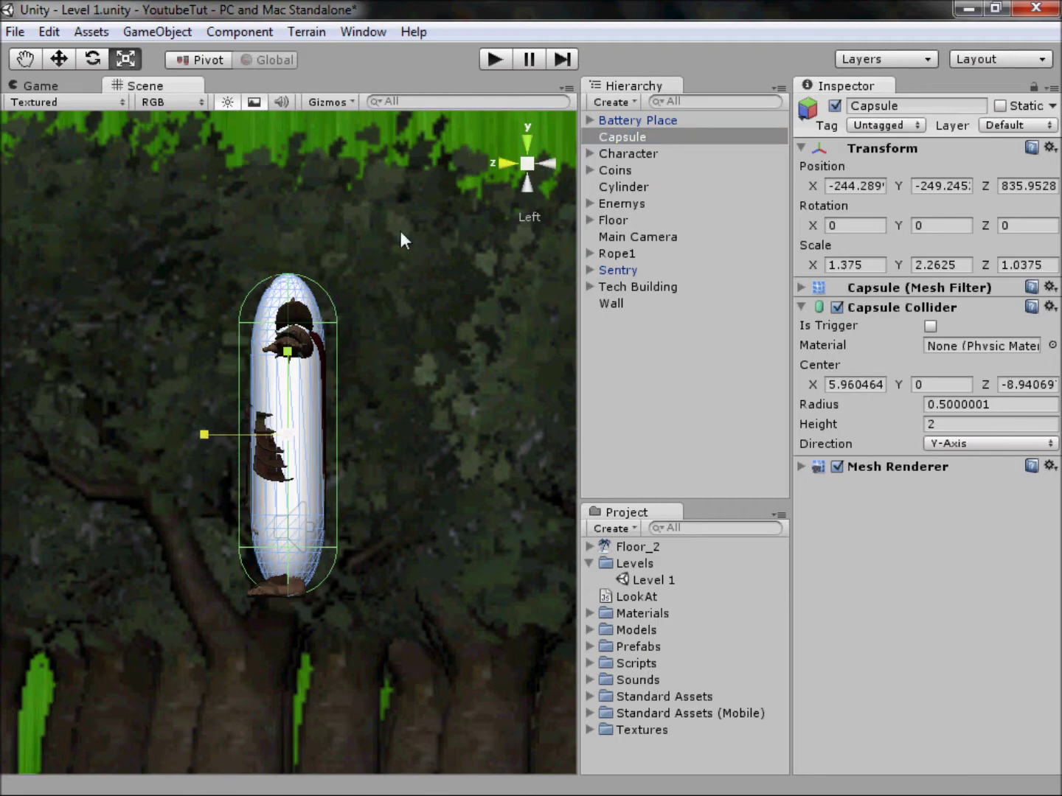
scroll(329, 300, "up", 3)
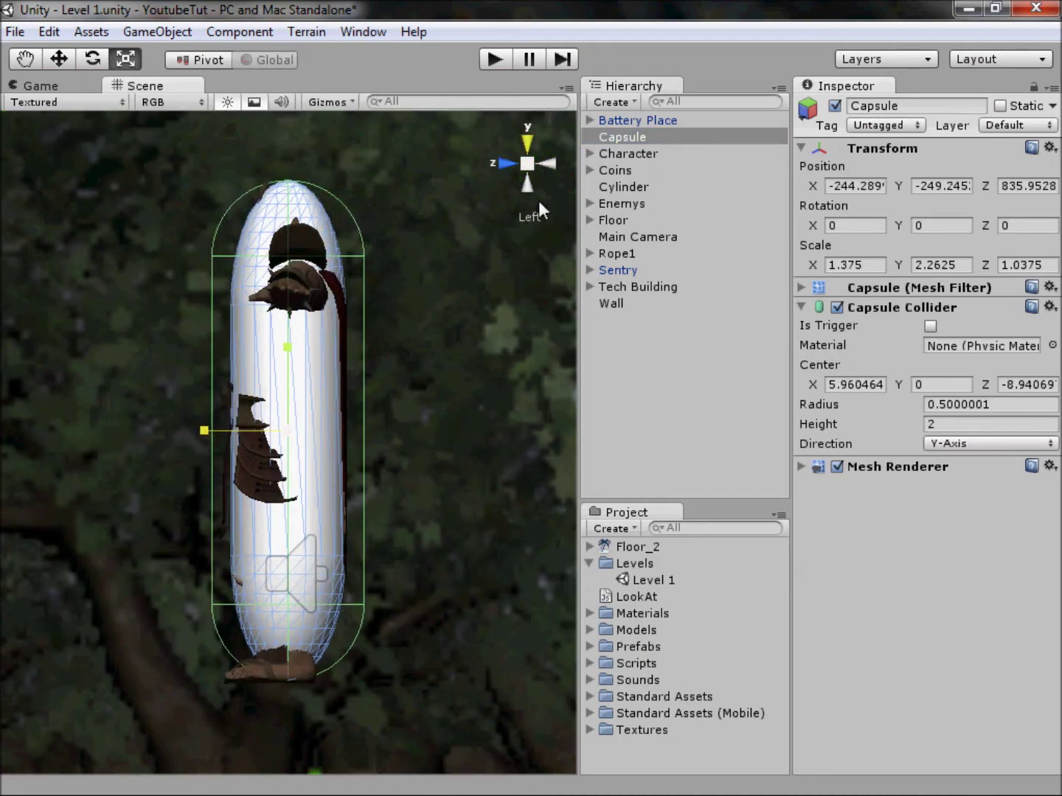
left_click(503, 165)
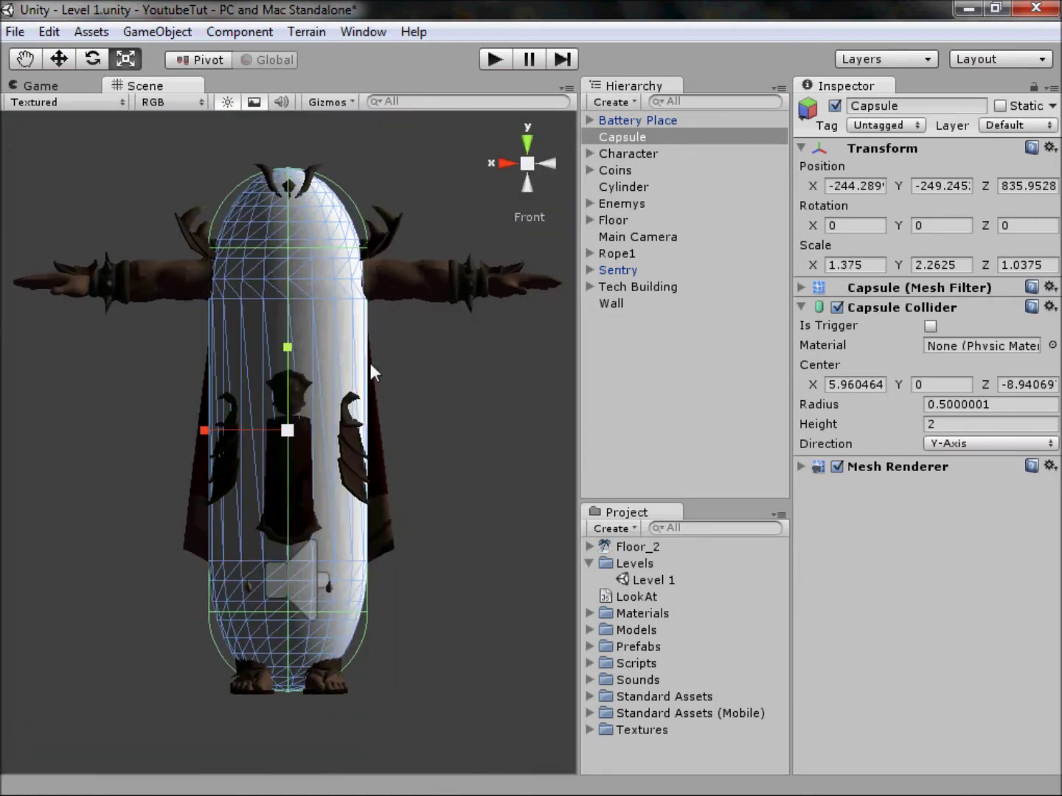
middle_click_drag(198, 341, 200, 389)
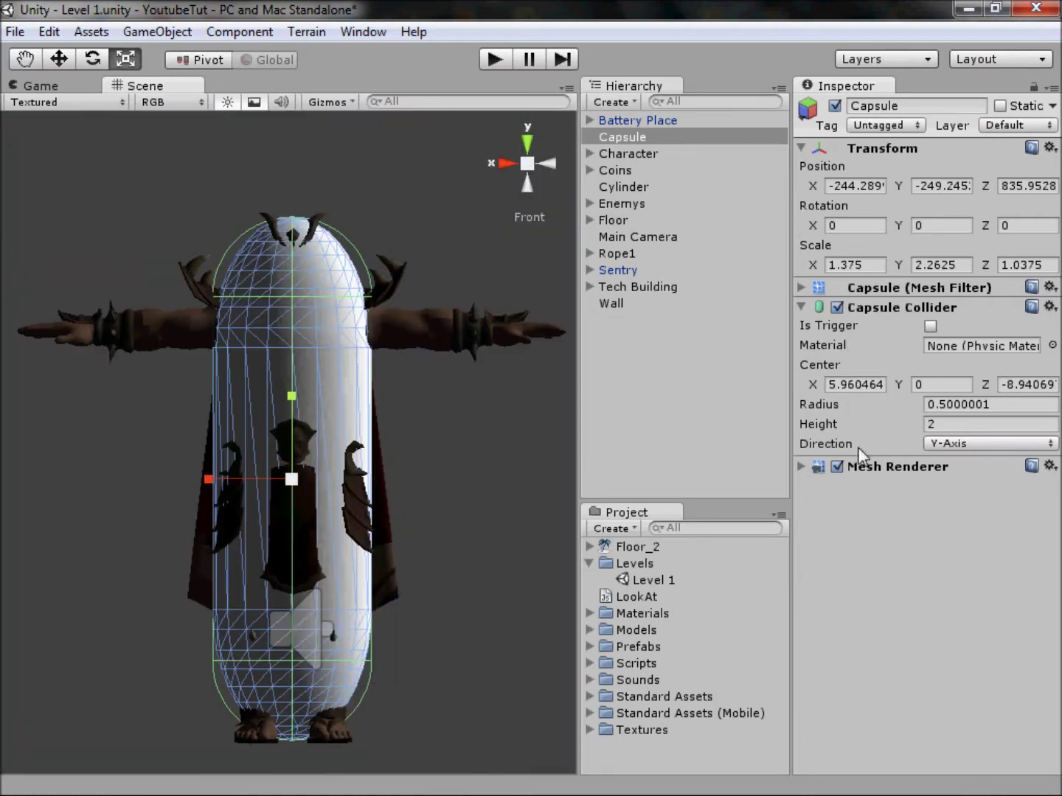
Disable the capsule's Mesh Renderer so only its collider outline shows
left_click(837, 468)
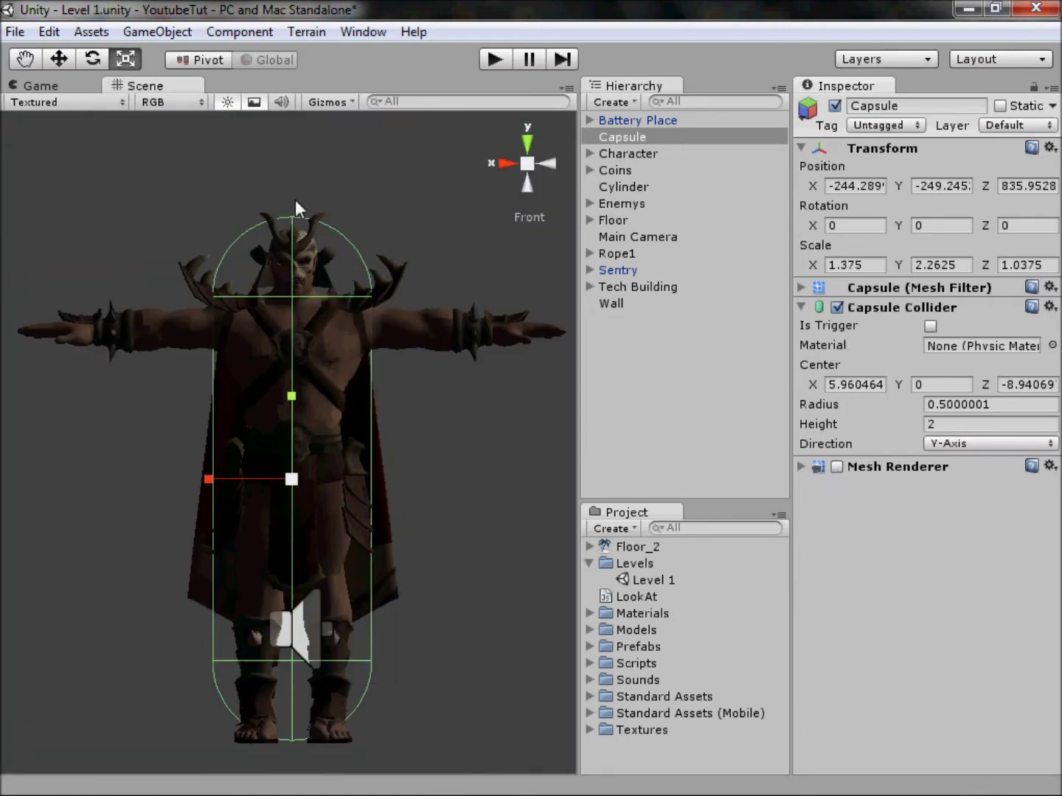
middle_click_drag(368, 341, 521, 185)
left_click(516, 165)
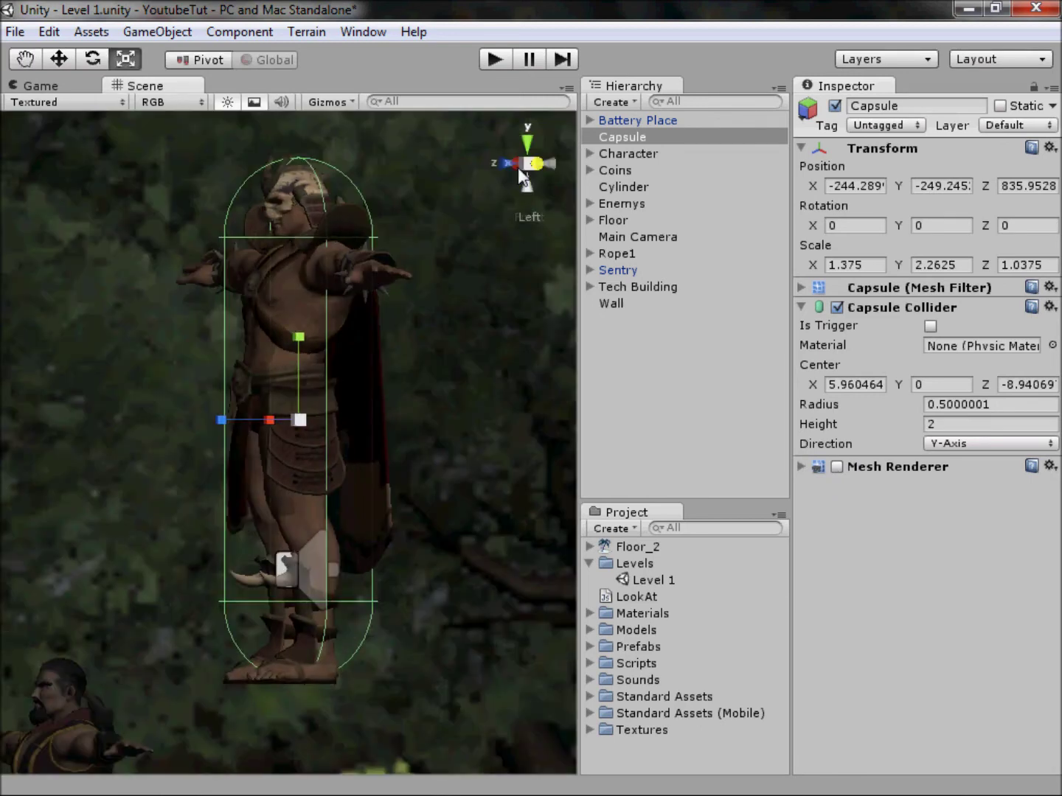
Replace the capsule's Capsule Collider with a Character Controller (slope 45, radius 0.5, height 2)
left_click(513, 165)
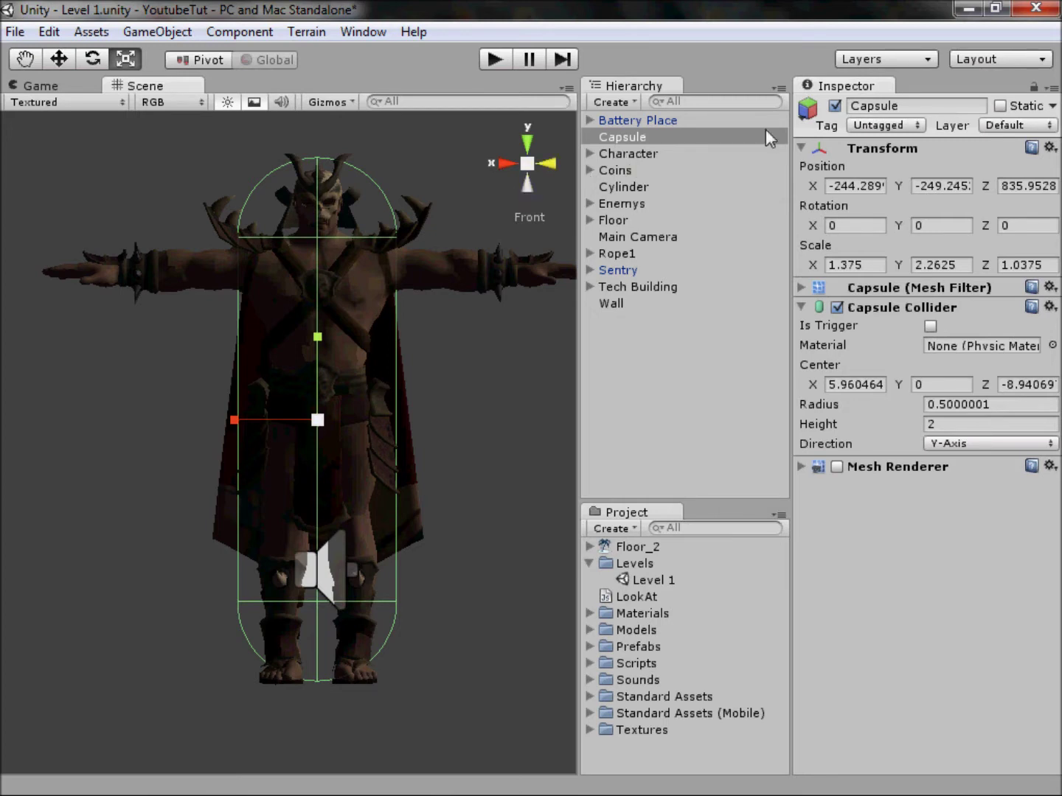
left_click(1051, 307)
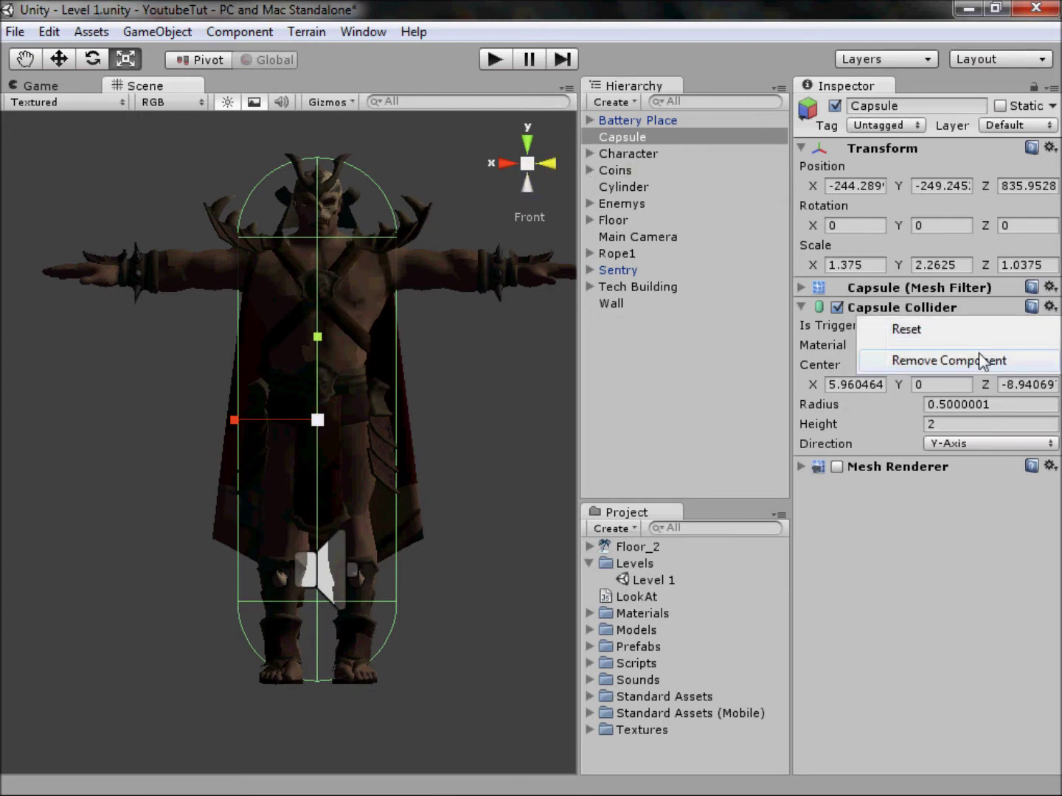
left_click(846, 359)
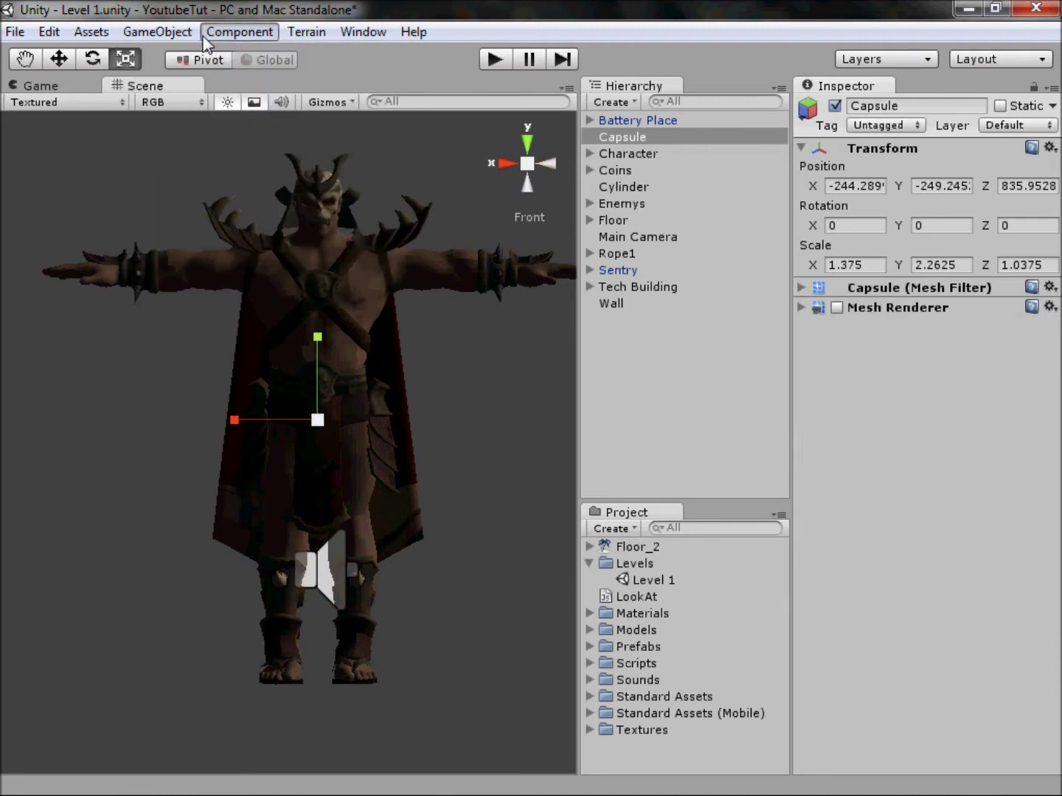
left_click(239, 31)
mouse_move(296, 101)
left_click(447, 123)
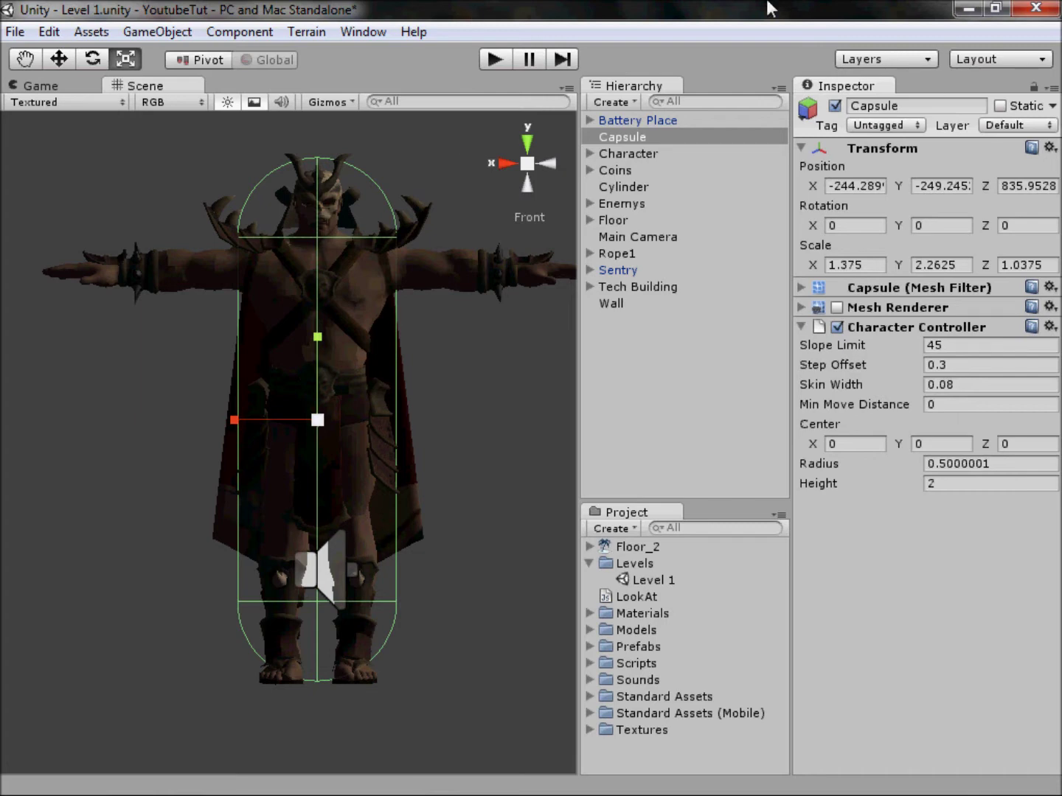
Add a Rigidbody component to the Capsule
left_click(833, 328)
left_click(240, 31)
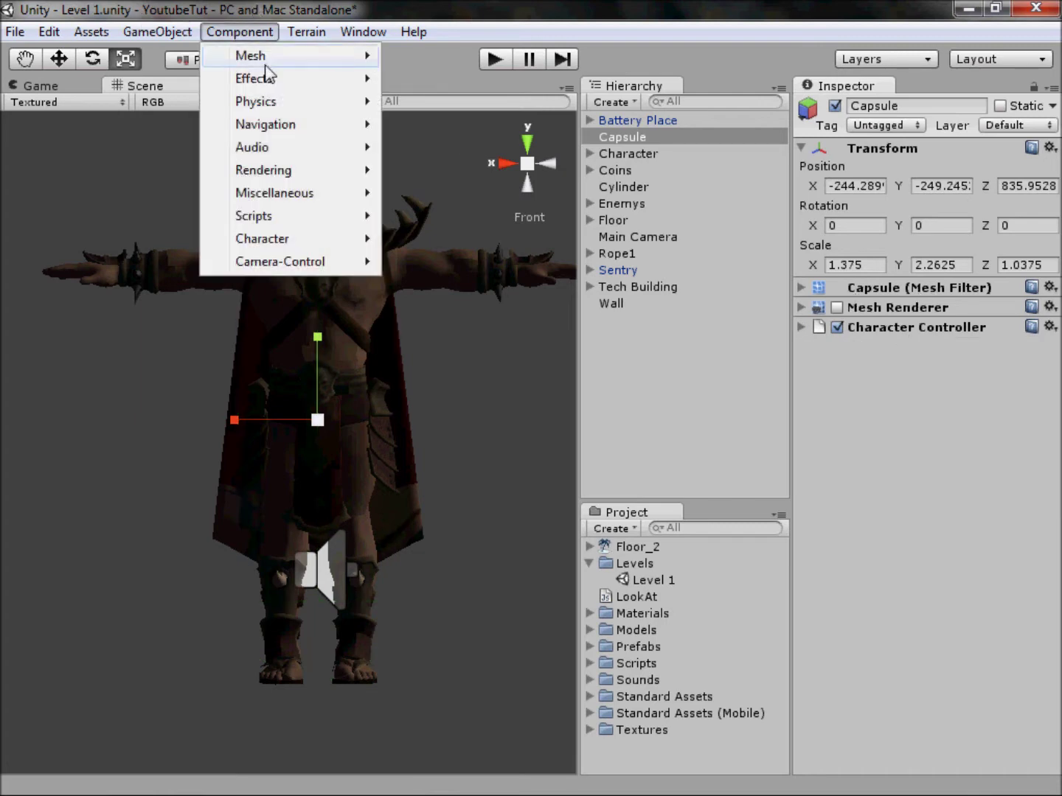
mouse_move(268, 112)
left_click(434, 103)
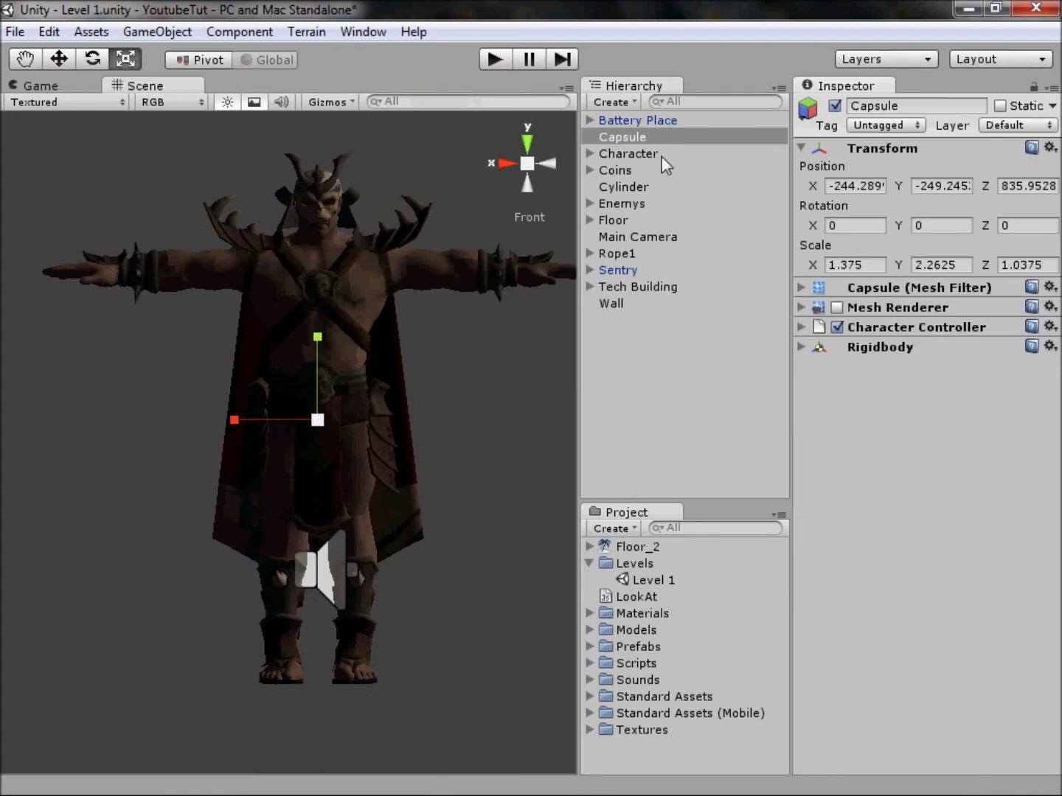
Add an Audio Source to the Capsule, undoing a stray Audio Listener, with Play On Awake off
left_click(240, 31)
mouse_move(361, 151)
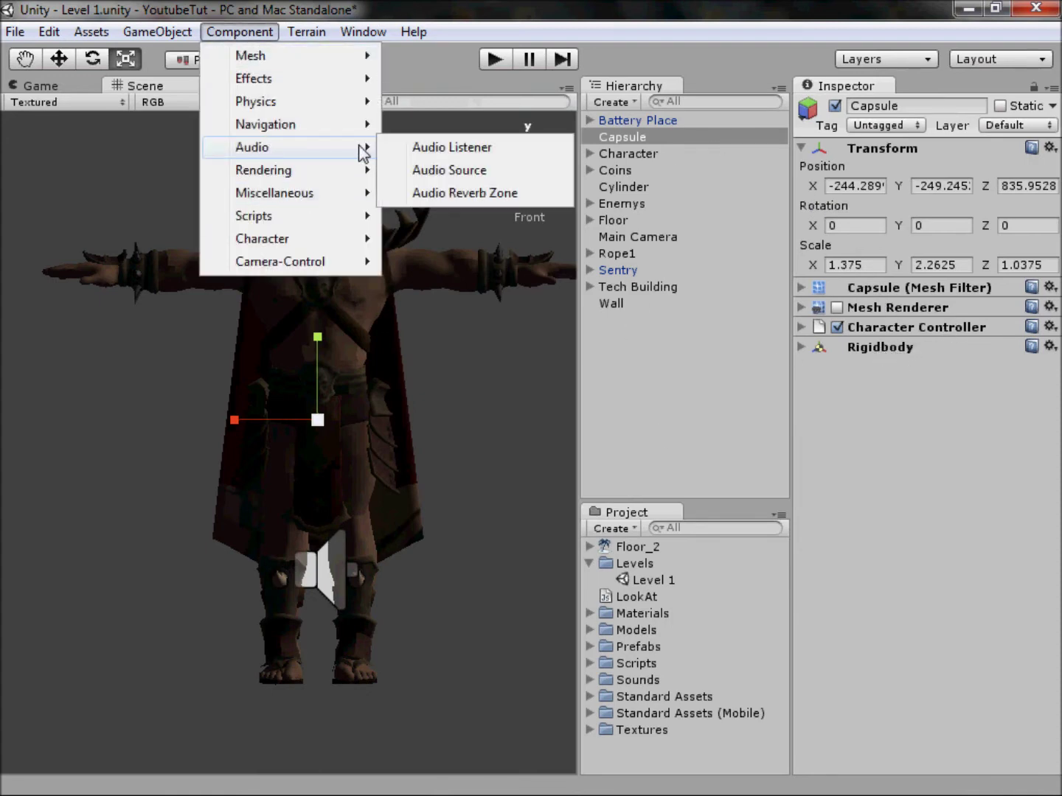
left_click(414, 153)
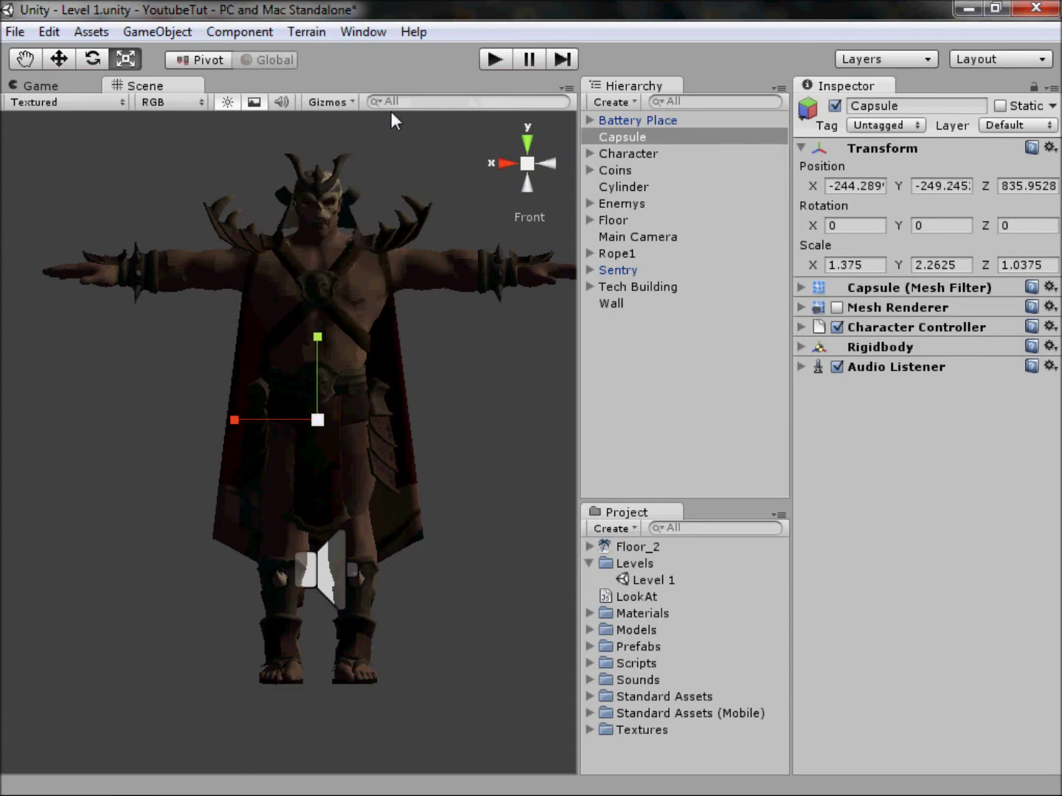
key("ctrl+z")
left_click(235, 32)
mouse_move(374, 150)
left_click(406, 169)
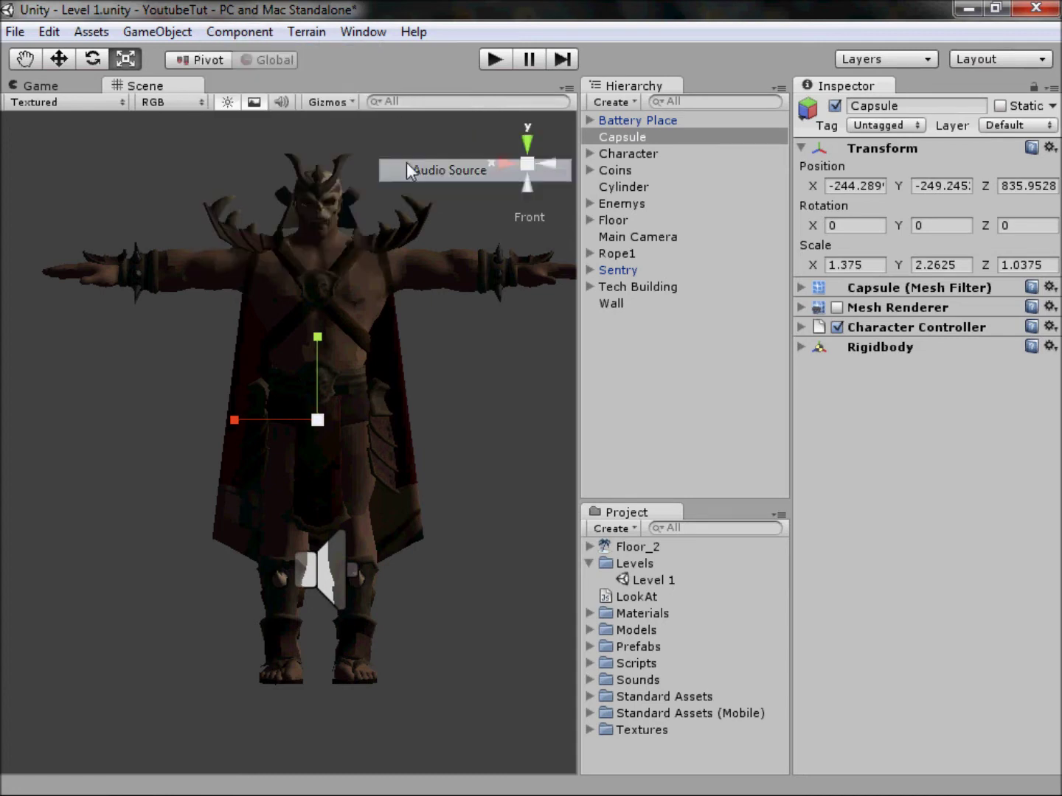
left_click(801, 366)
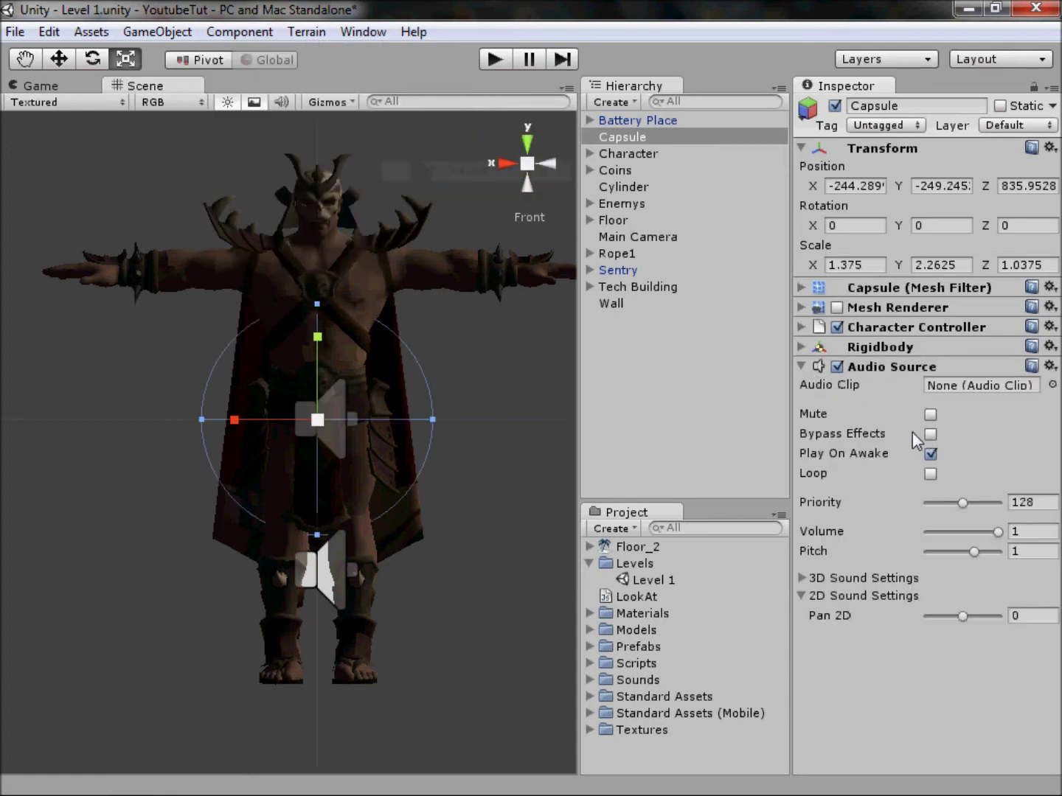
left_click(931, 454)
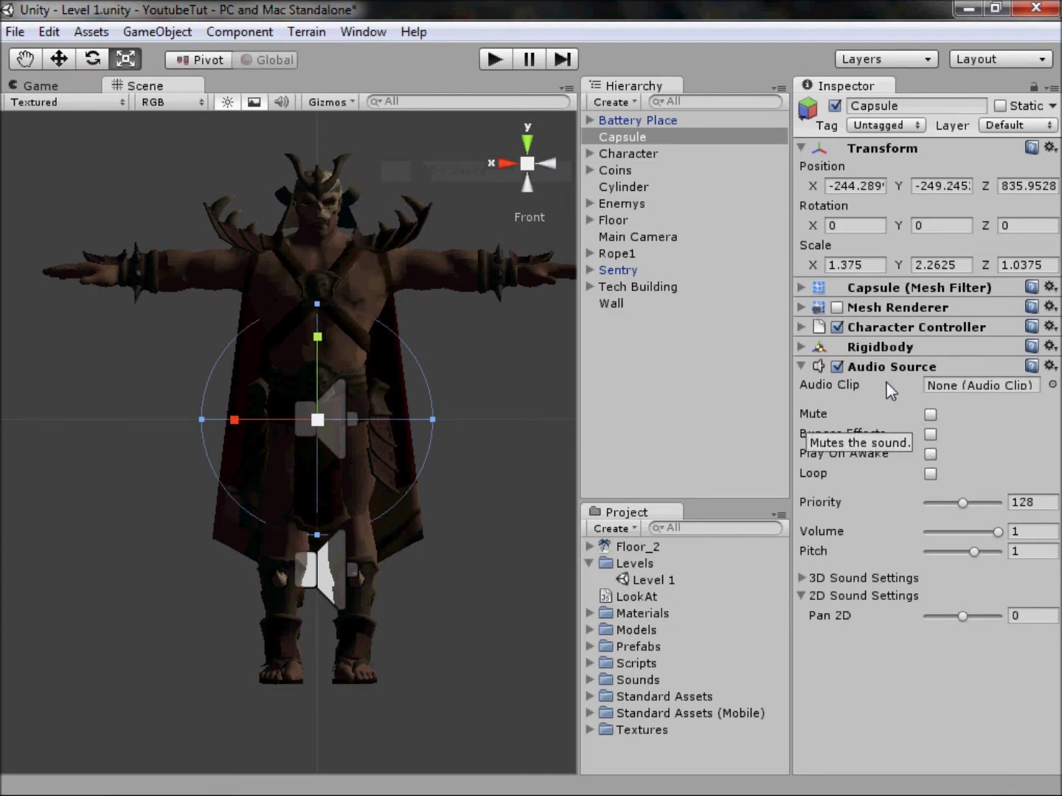
left_click(878, 368)
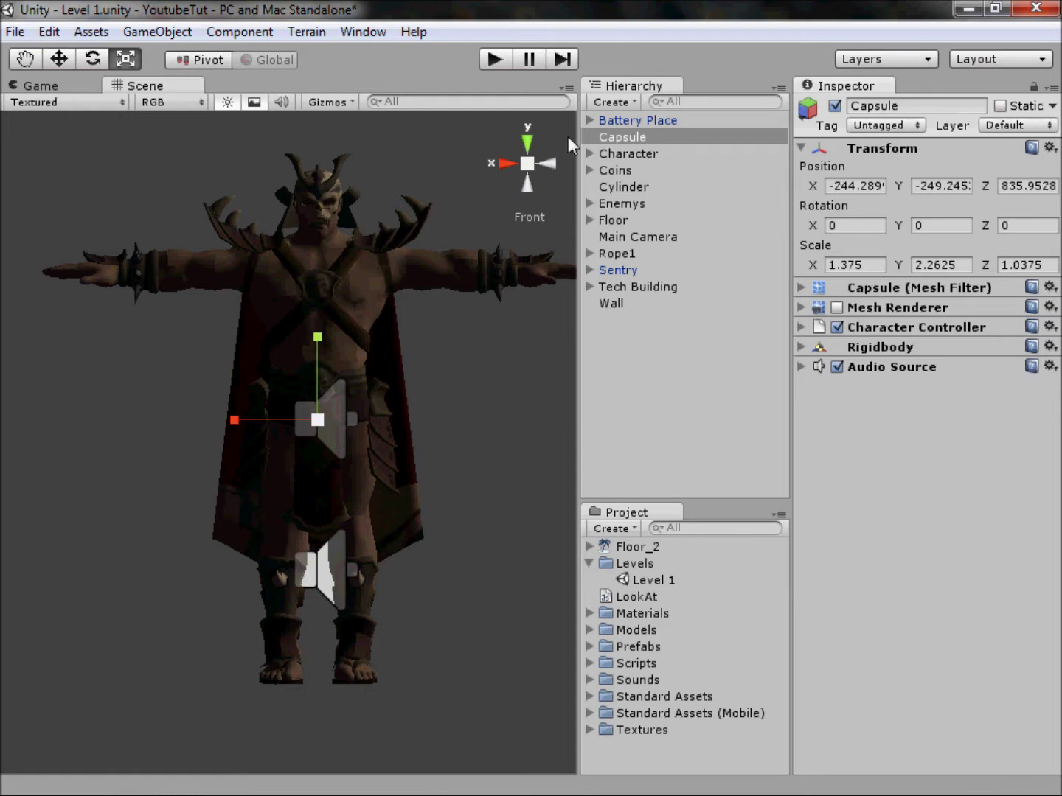
Move bullet_SpawnPoint and the other two old Character children under the Capsule
left_click(590, 154)
left_click(654, 168)
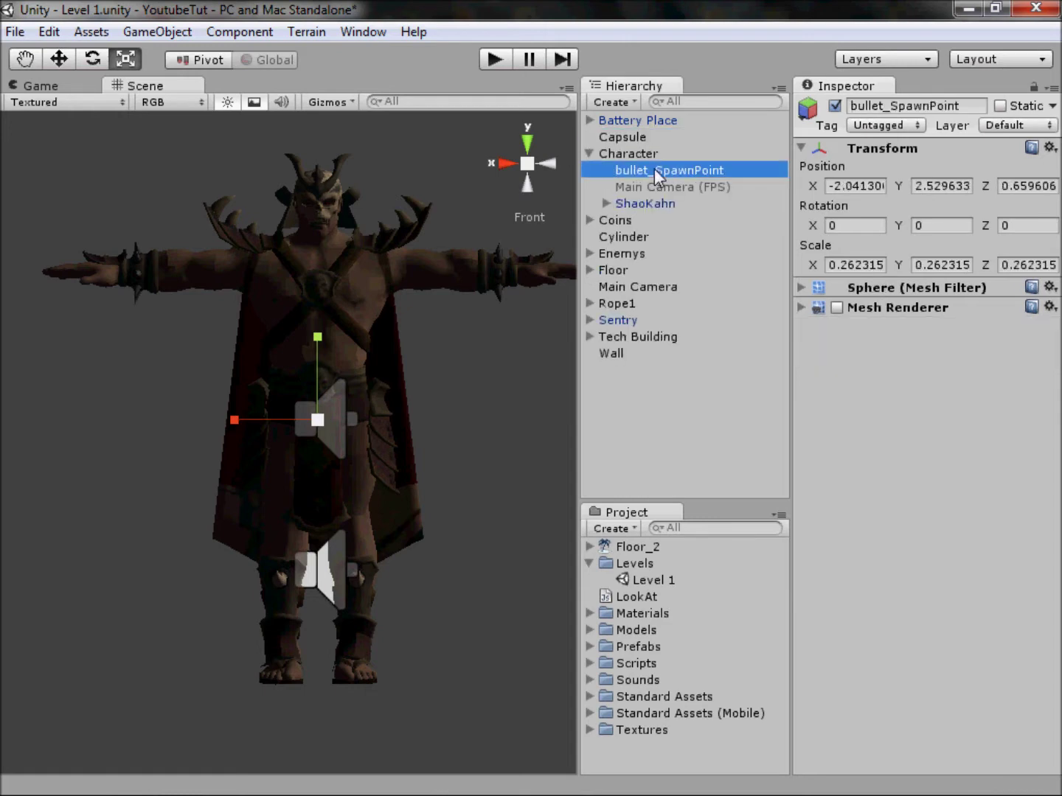
left_click(652, 201, "shift")
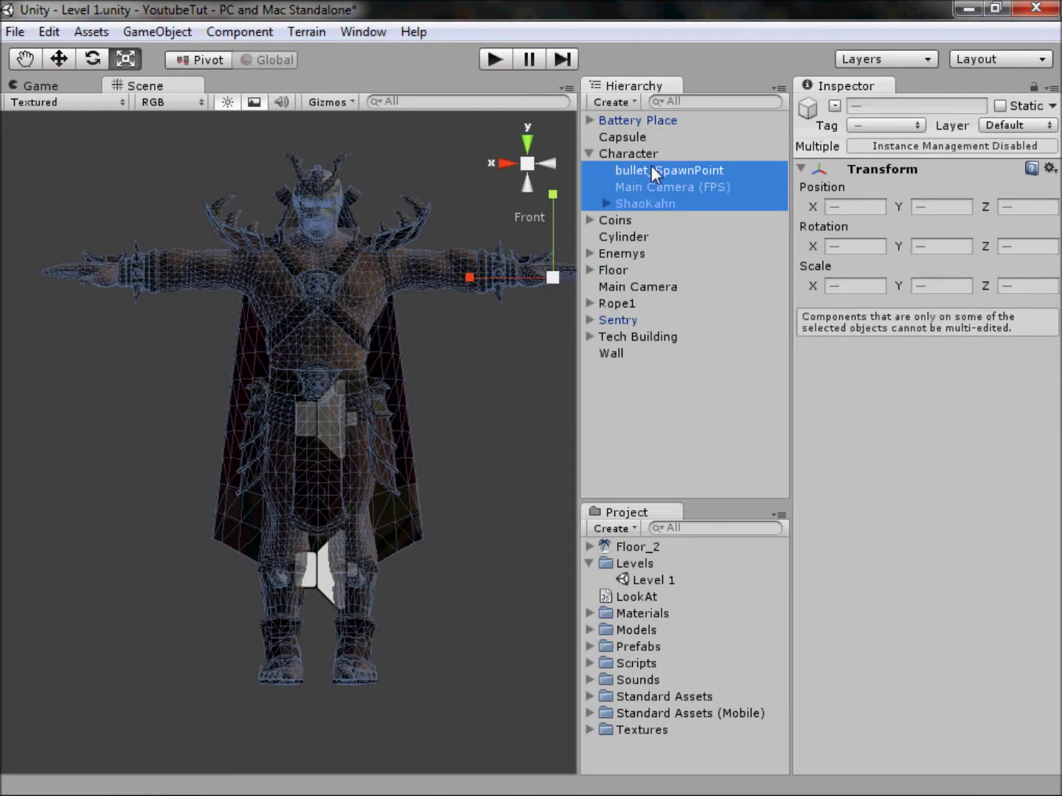
left_click_drag(651, 166, 623, 143)
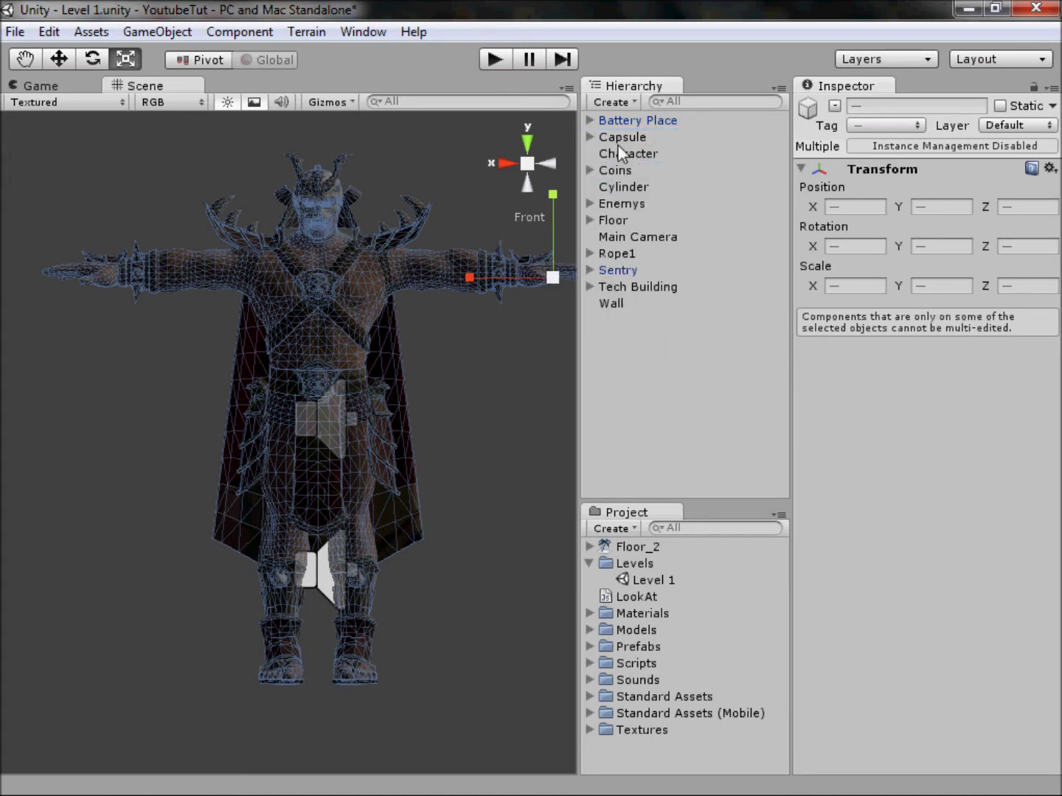
Copy the old Character's name and deactivate that object
left_click(619, 154)
left_click_drag(891, 106, 905, 105)
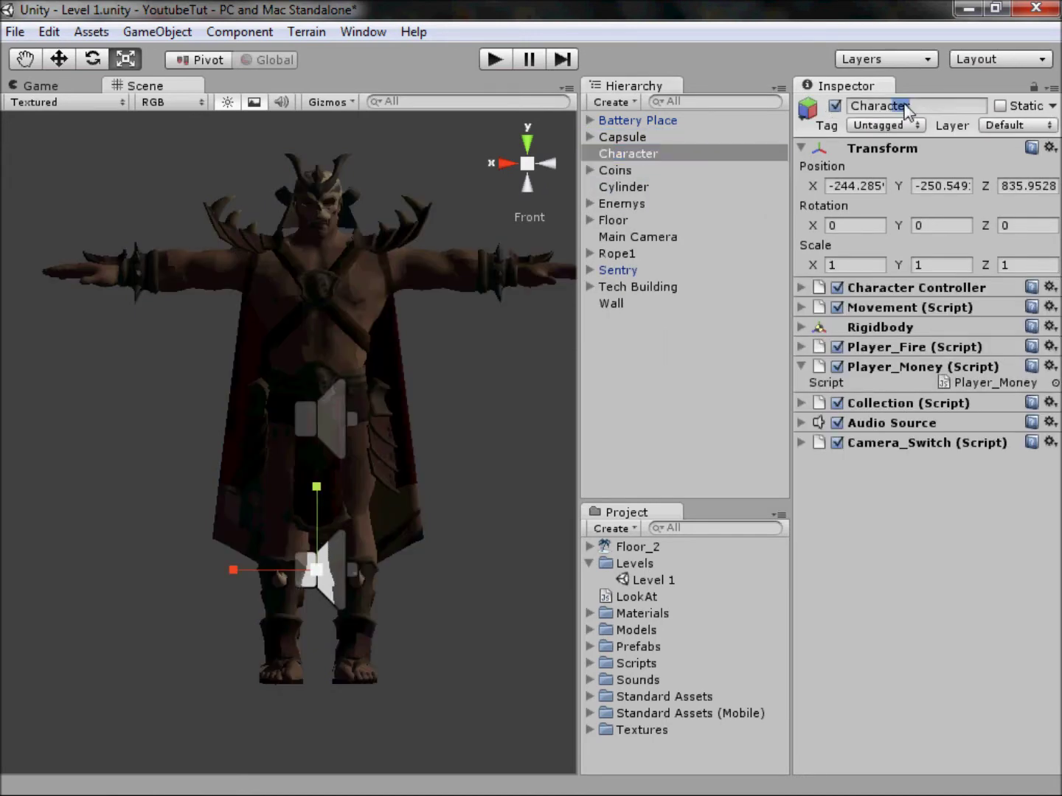
double_click(904, 106)
left_click(651, 155)
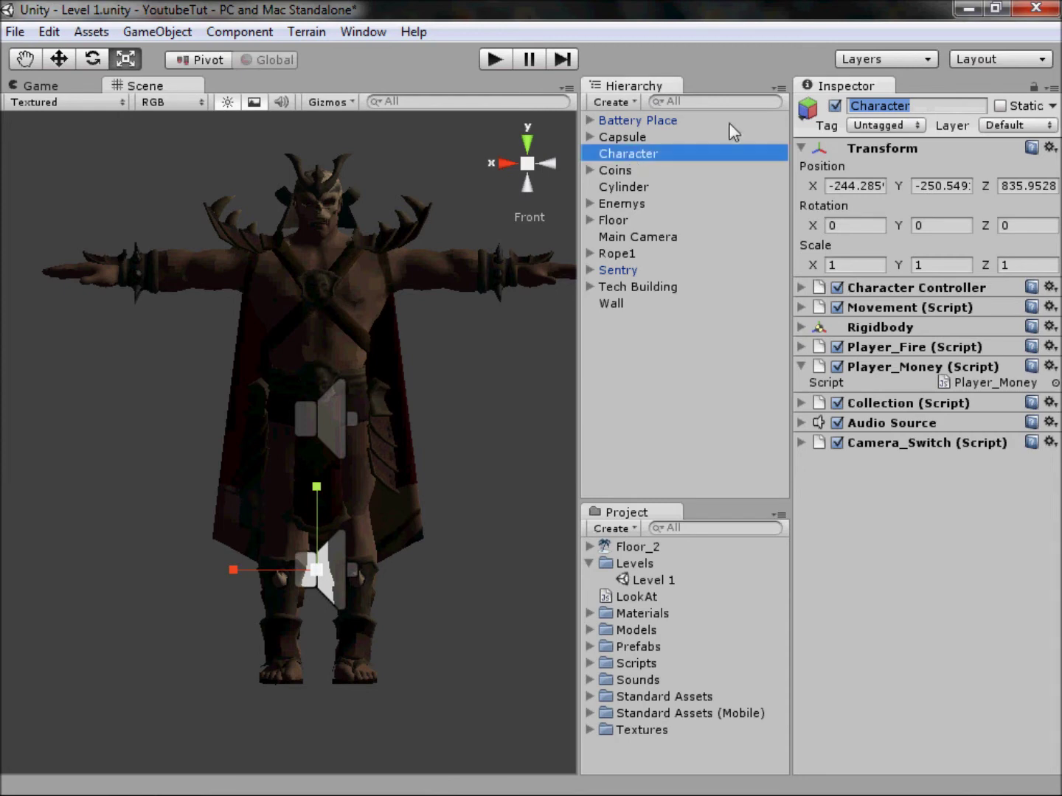
left_click(833, 105)
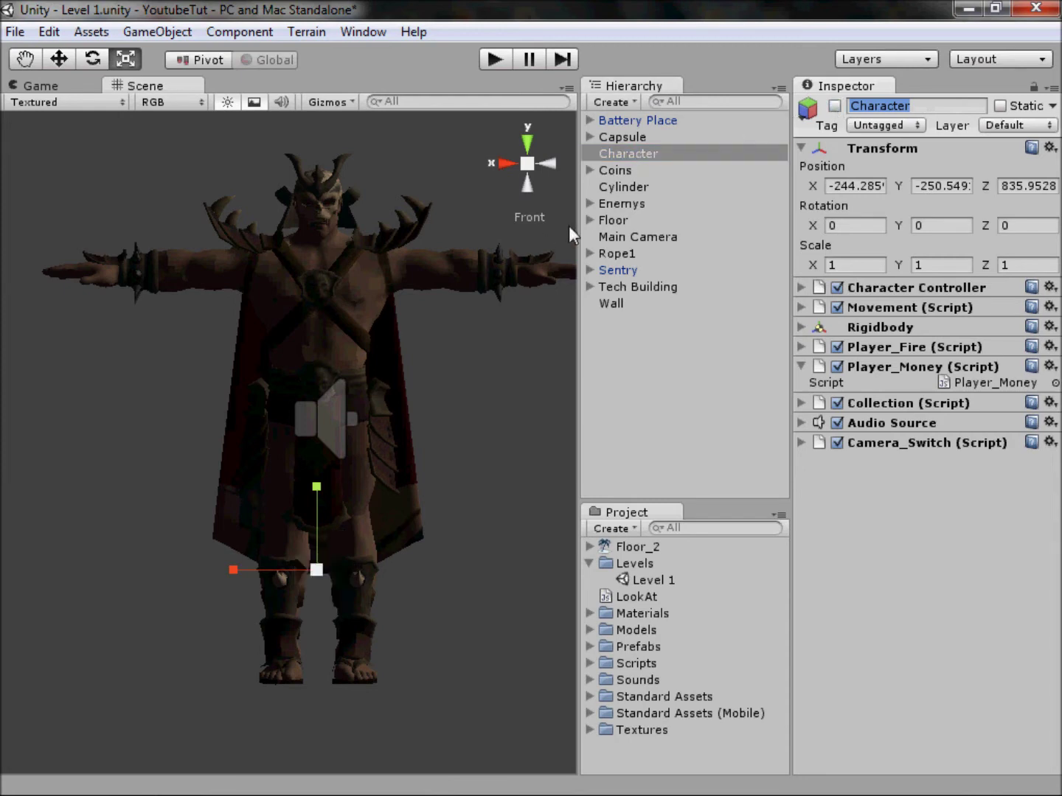
Rename the Capsule to 'Character'
left_click(601, 139)
type("Character")
key("Return")
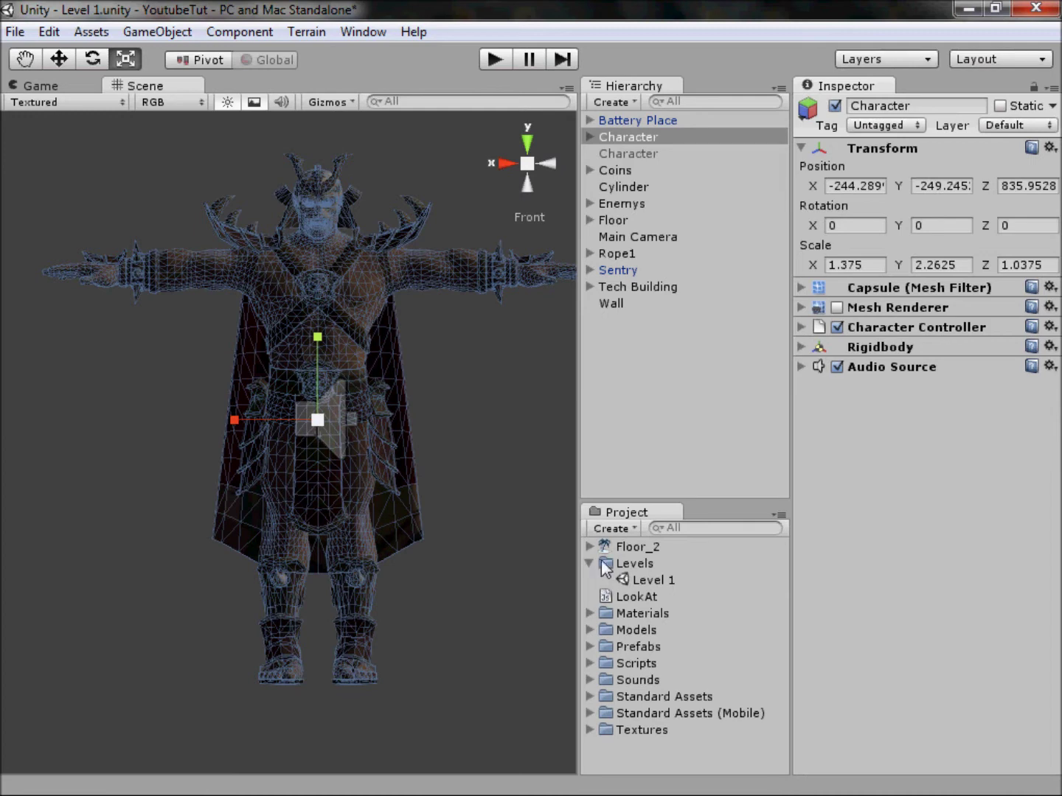
Attach the Movement script to the new Character and set its Speed to 12
left_click(589, 662)
scroll(676, 607, "down", 1)
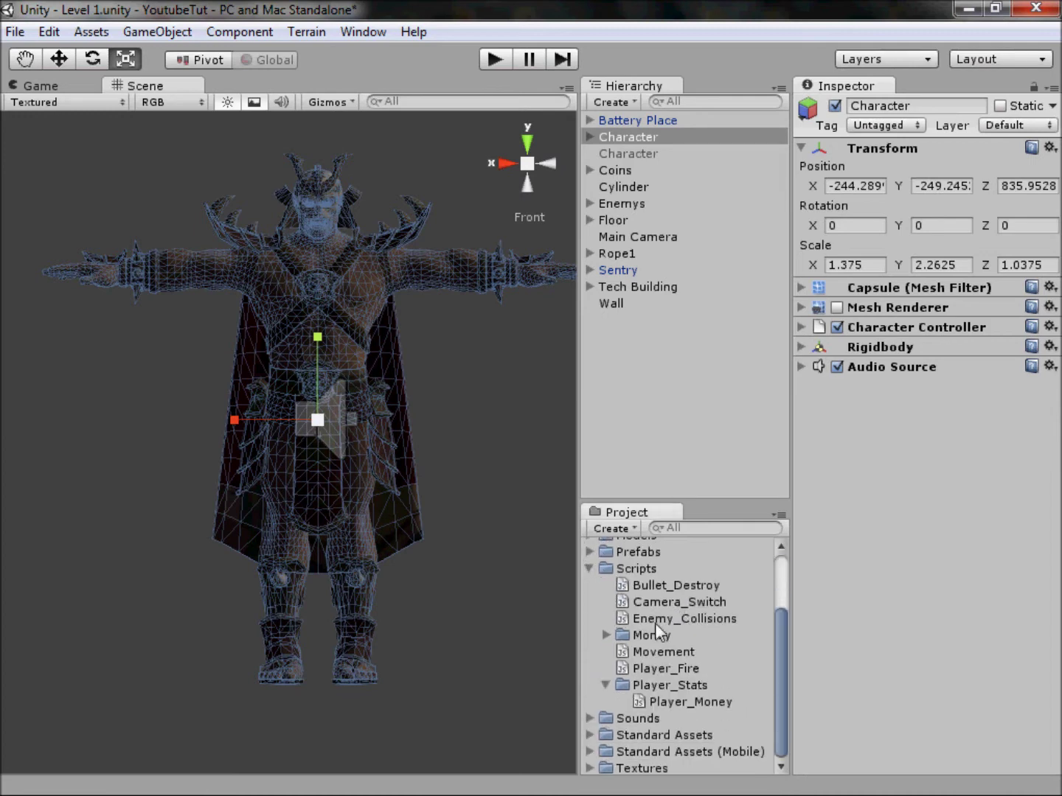
left_click_drag(667, 651, 912, 398)
left_click(909, 389)
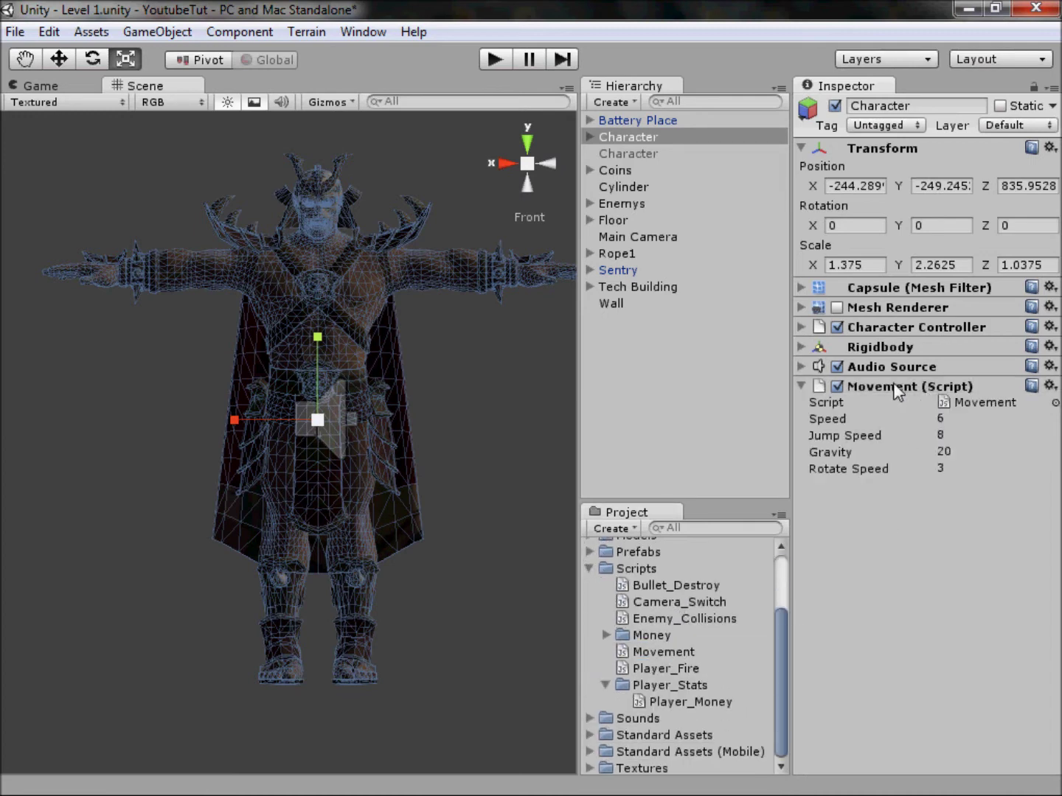
left_click(909, 420)
type("12")
key("Return")
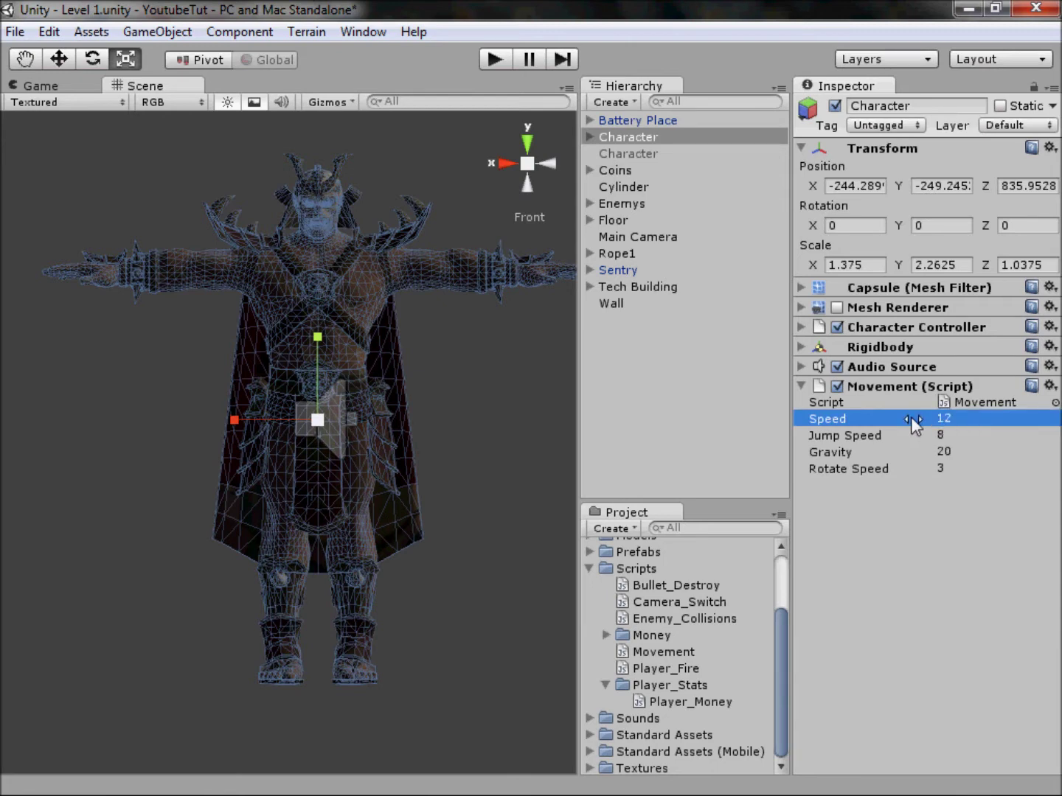
left_click(640, 153)
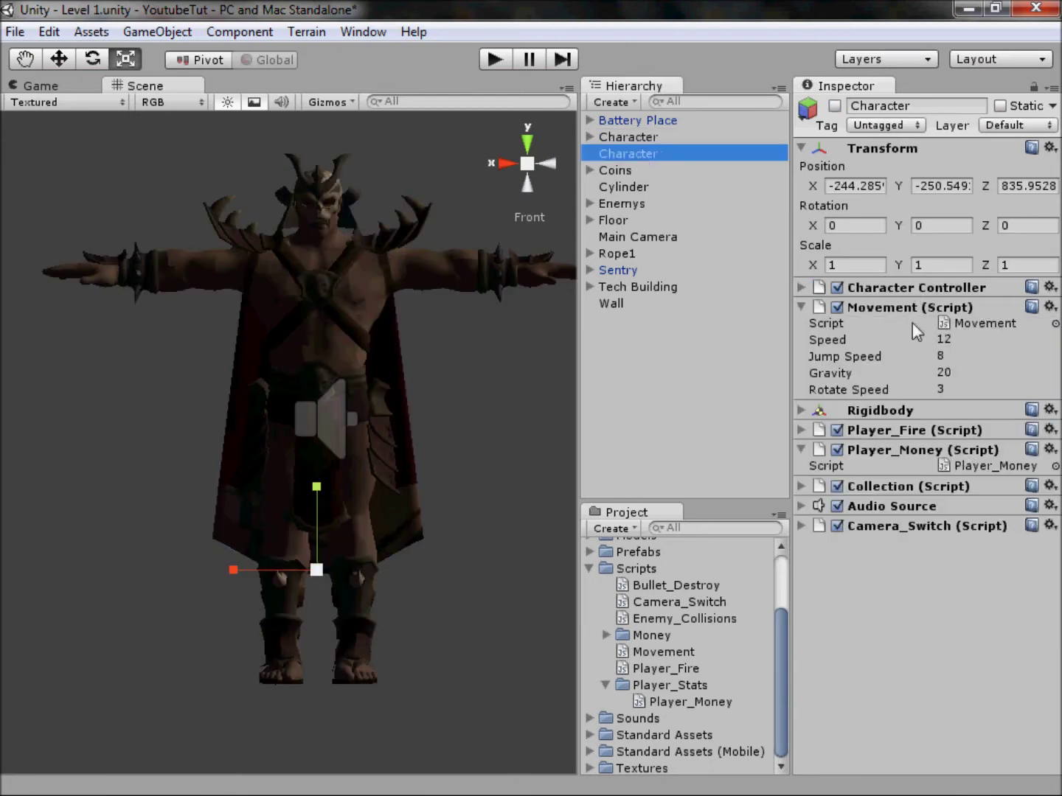
left_click(623, 137)
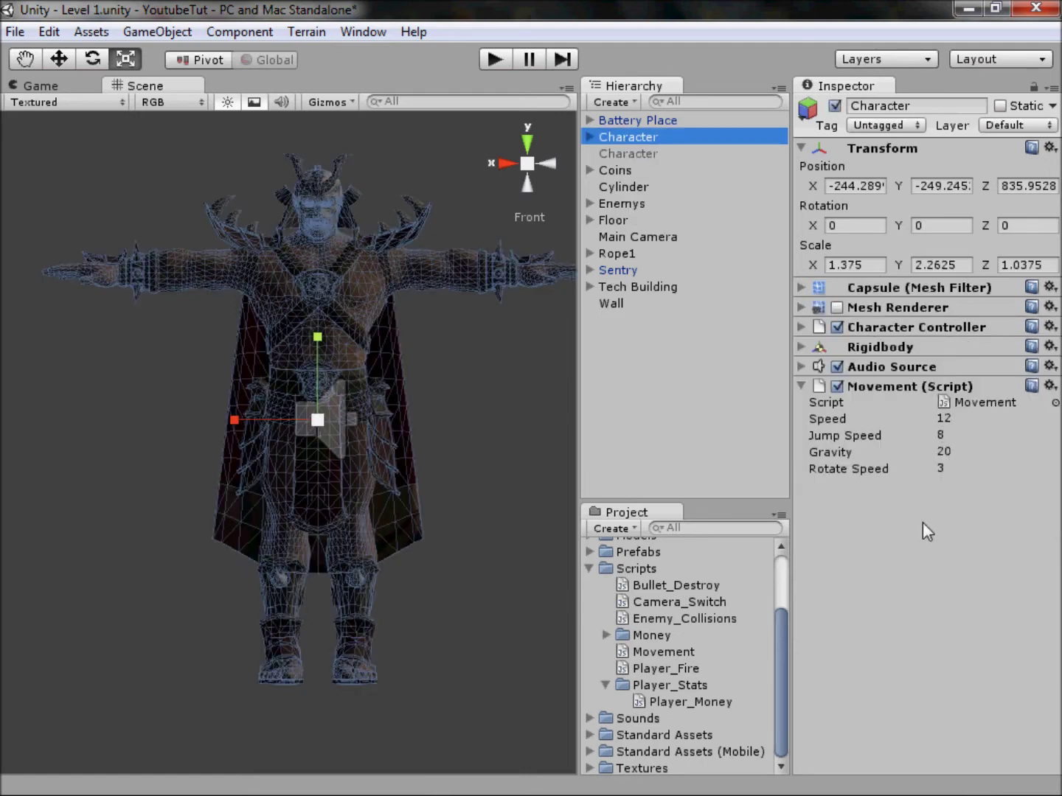
left_click(894, 384)
Add the Player_Fire, Player_Money and Camera_Switch scripts to the new Character
left_click_drag(677, 669, 920, 410)
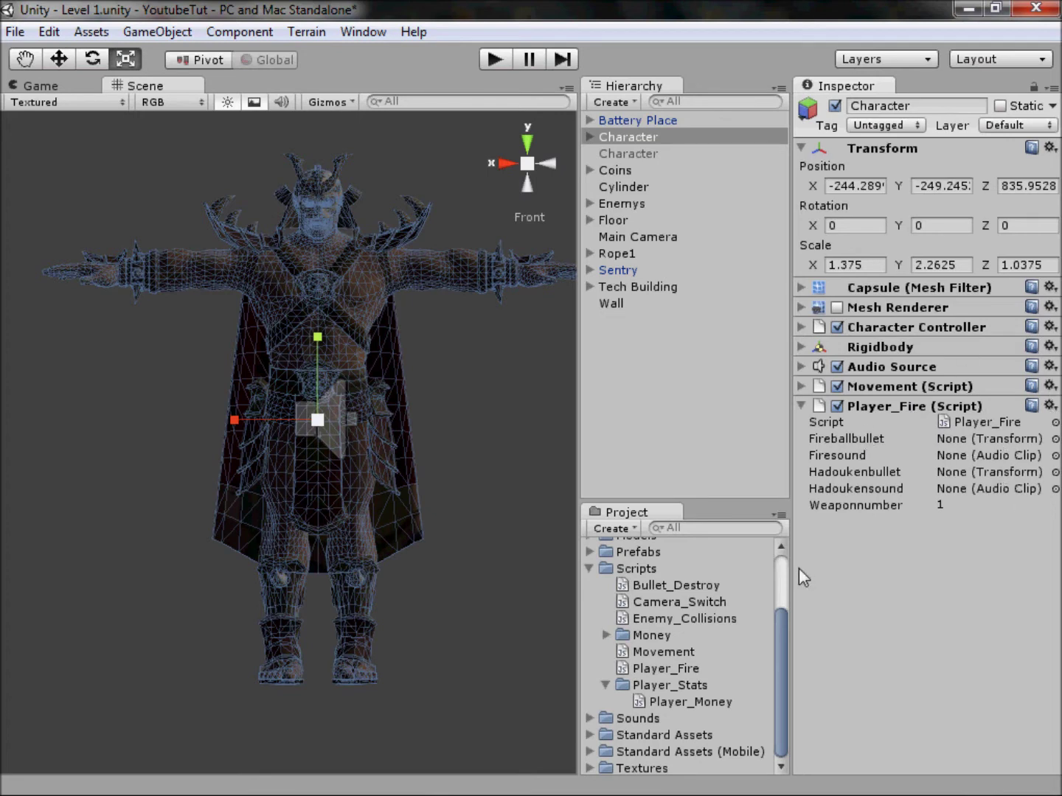
left_click_drag(653, 700, 930, 547)
left_click(958, 527)
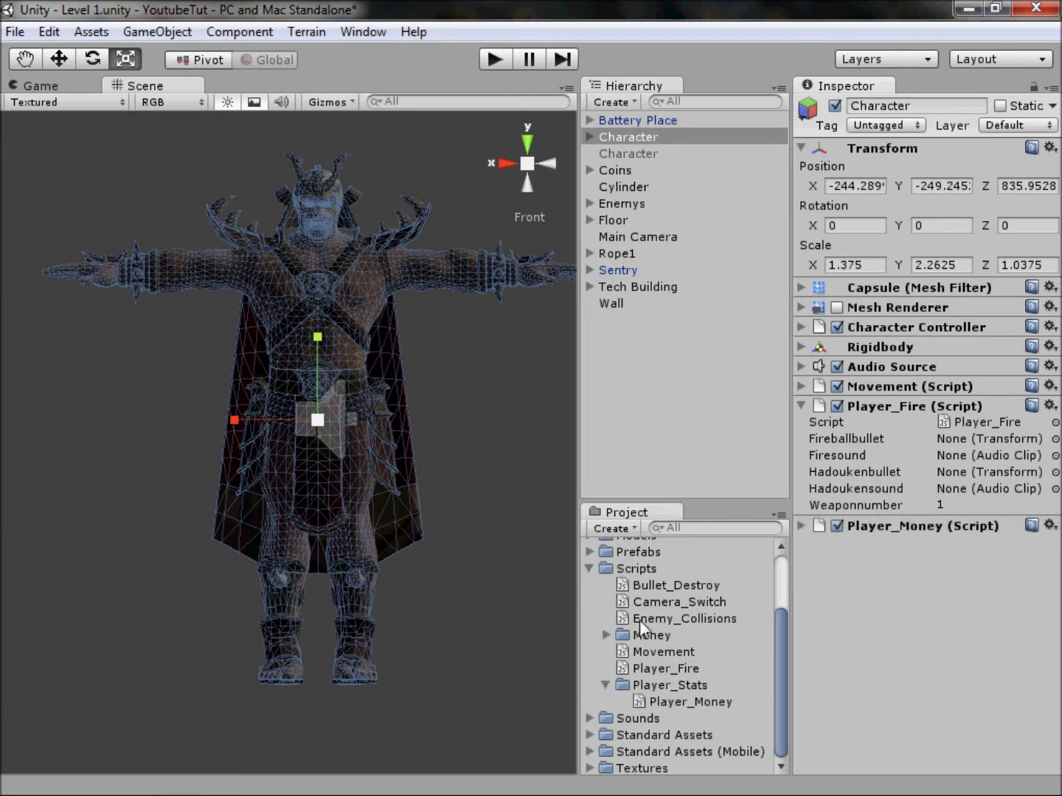
left_click_drag(651, 600, 889, 639)
left_click(935, 548)
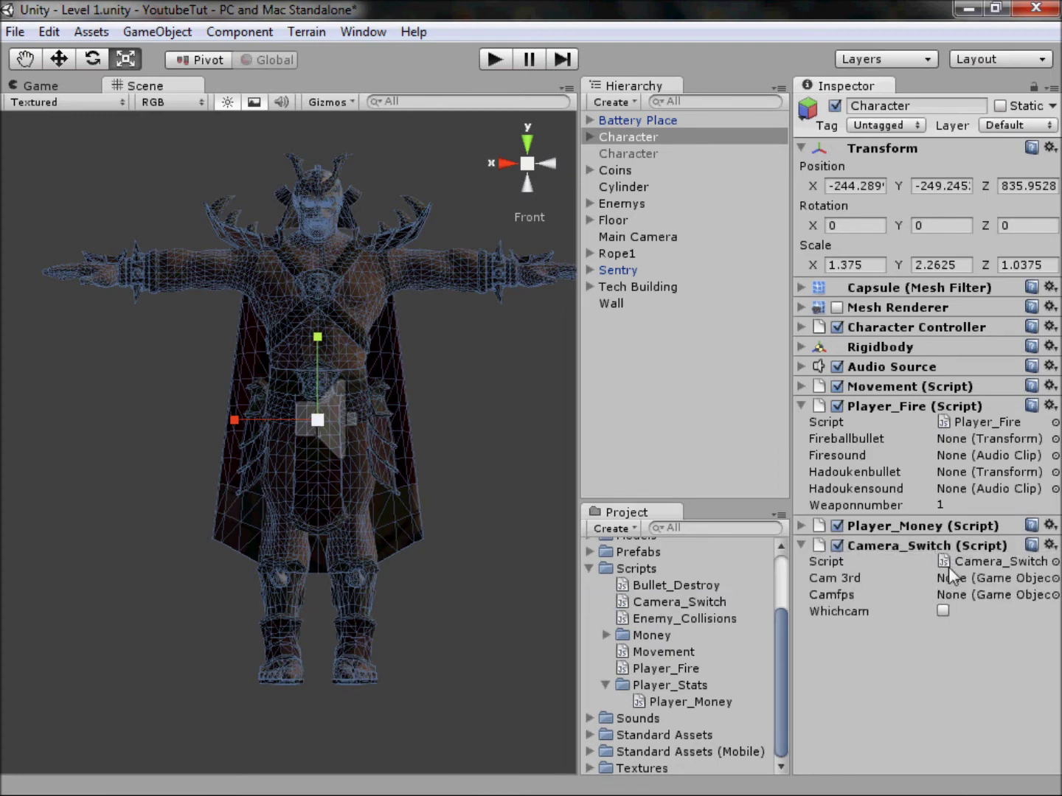
Give Player_Fire the FalconPunch and Hadouken sounds and the Fireball and Hadouken prefabs
left_click(587, 568)
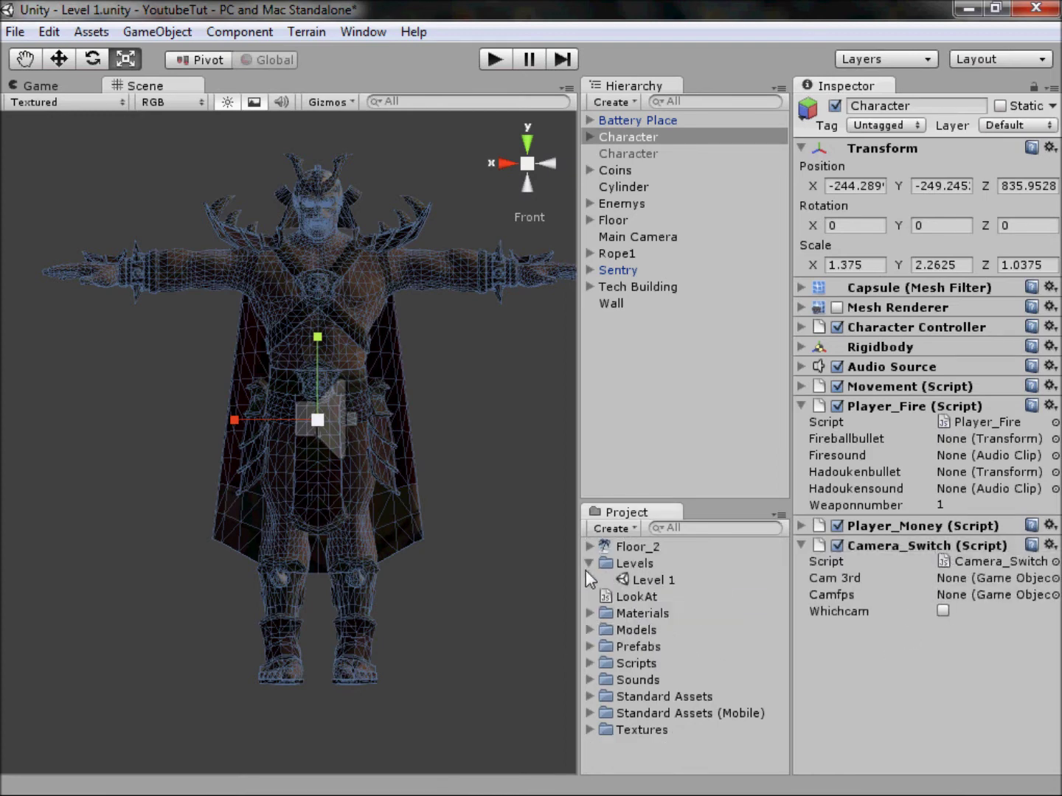
left_click(590, 680)
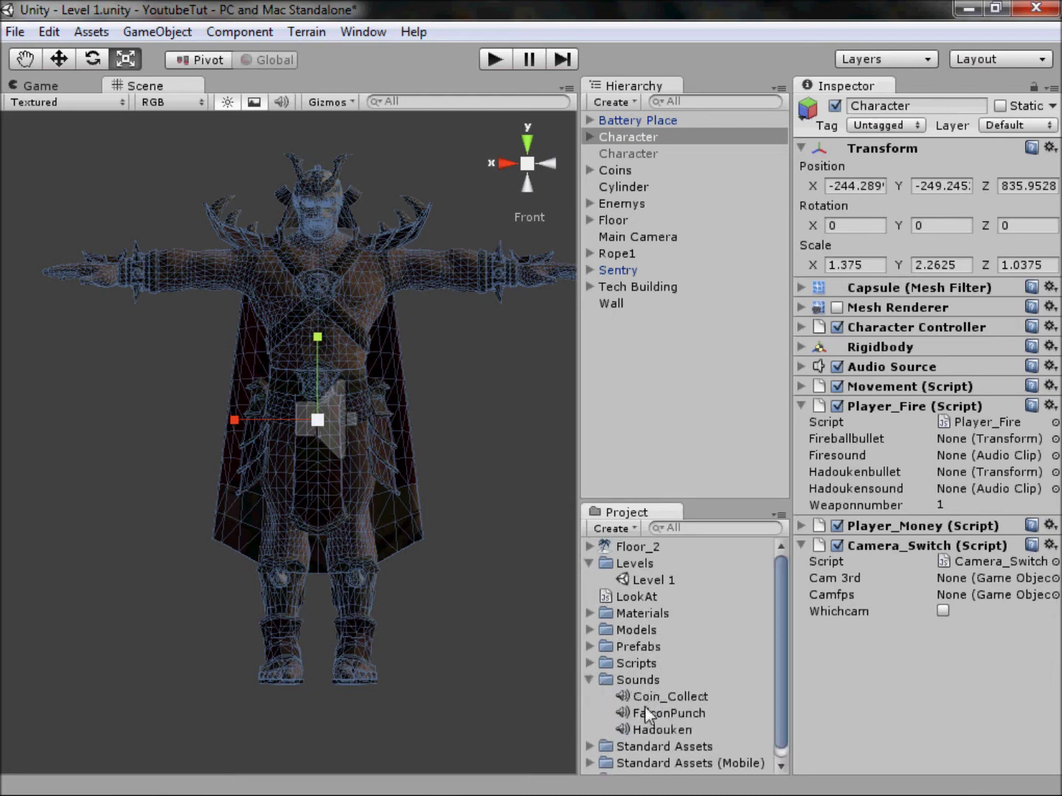
left_click_drag(647, 712, 948, 455)
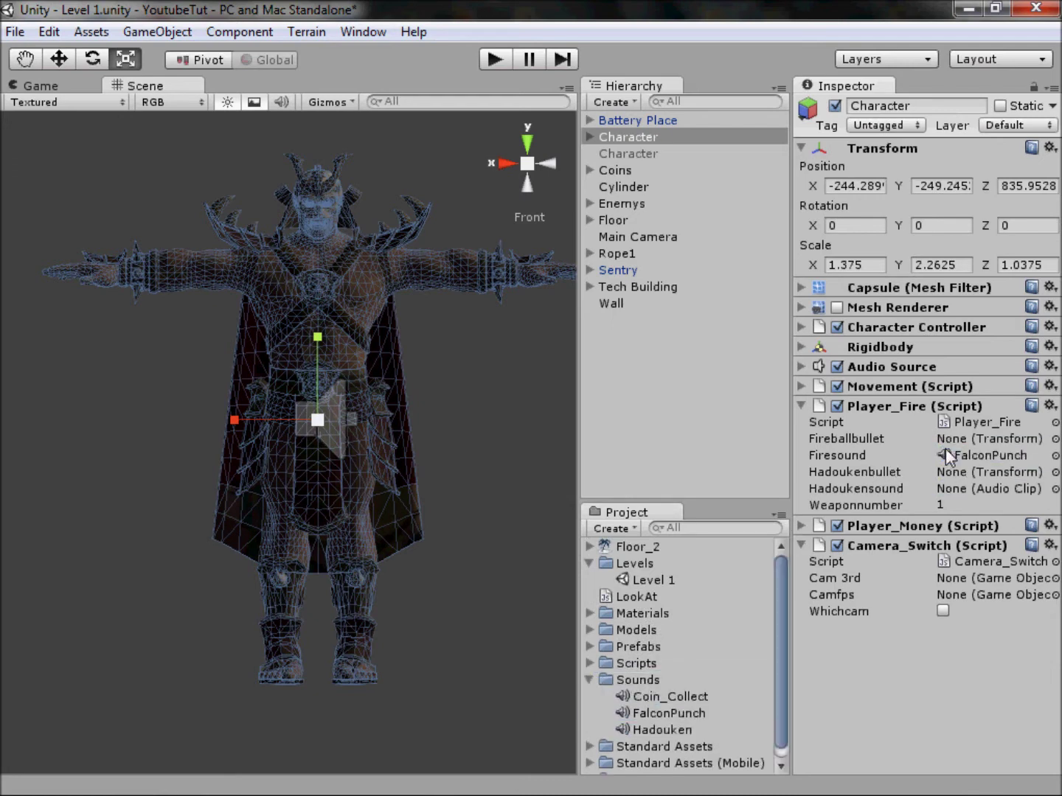
left_click_drag(657, 730, 971, 489)
left_click(589, 679)
left_click(589, 646)
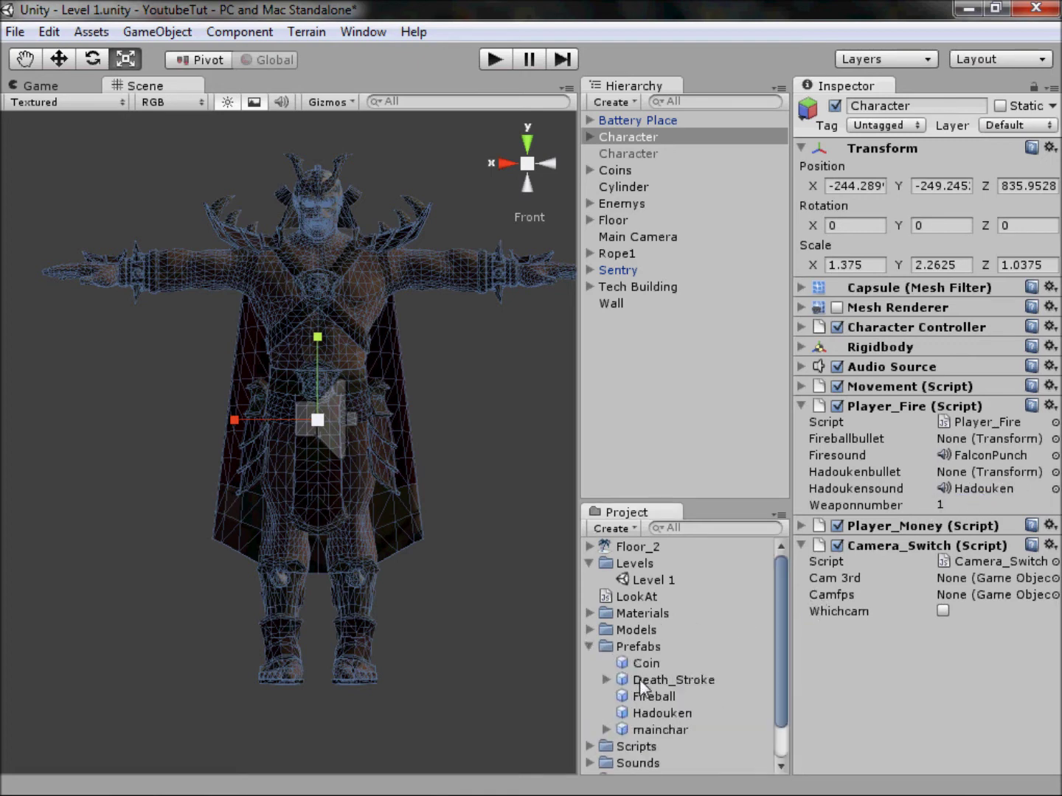
left_click_drag(645, 695, 1001, 440)
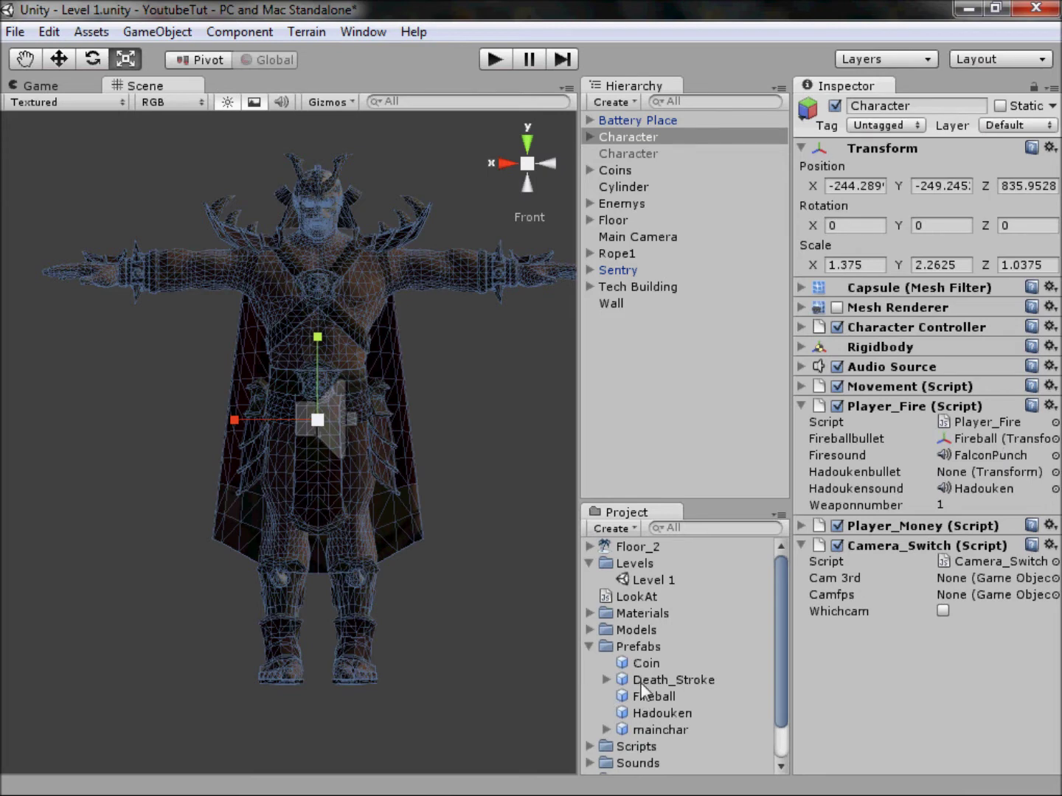
left_click_drag(658, 712, 954, 474)
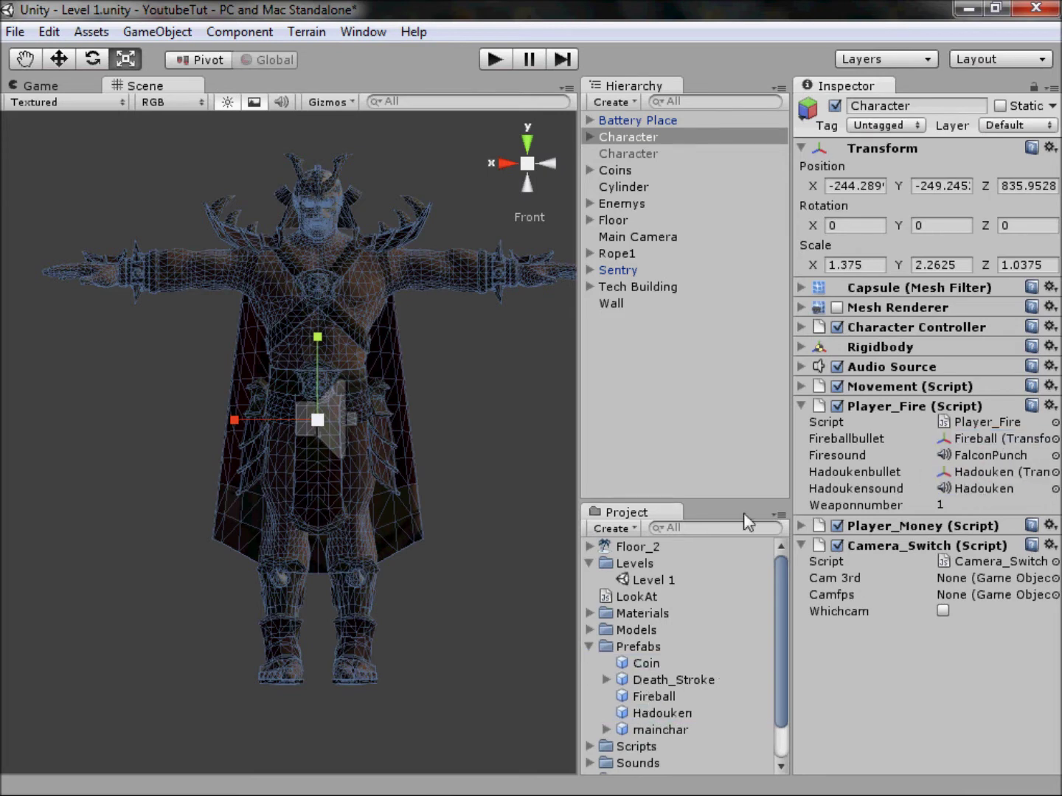
left_click(589, 648)
Assign Main Camera as third-person camera and Main Camera (FPS) to the Camfps slot in Camera_Switch
left_click_drag(630, 239, 969, 574)
left_click(591, 140)
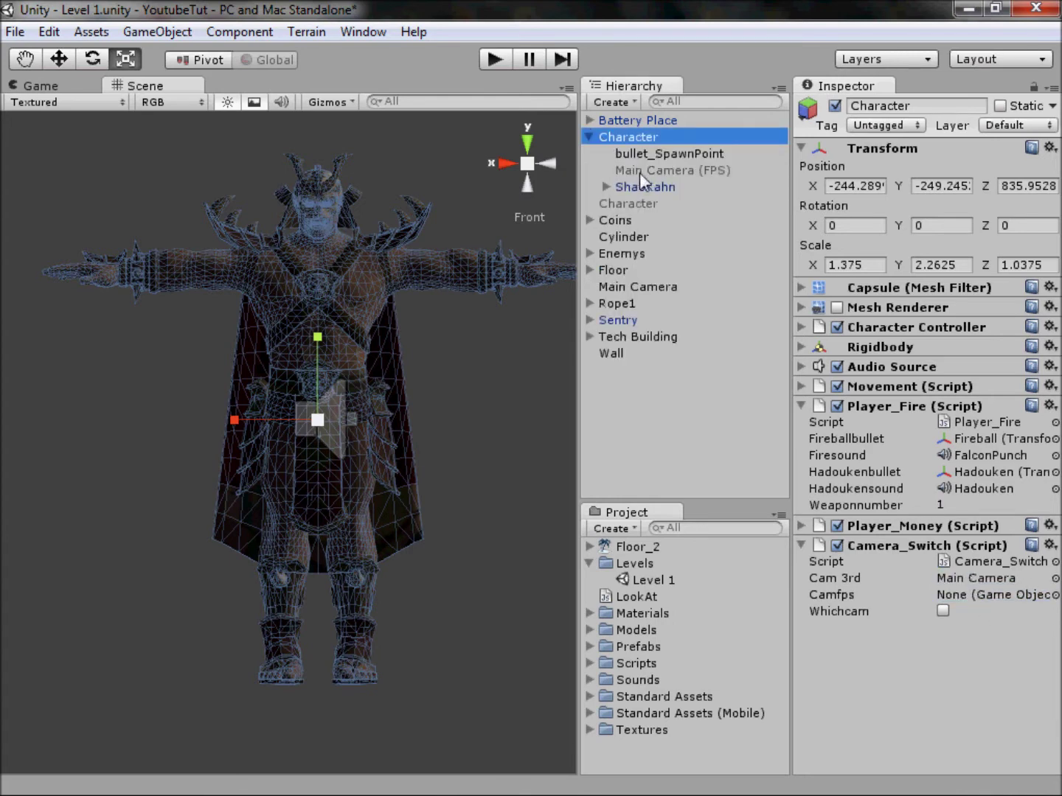
left_click_drag(640, 170, 991, 591)
left_click(926, 547)
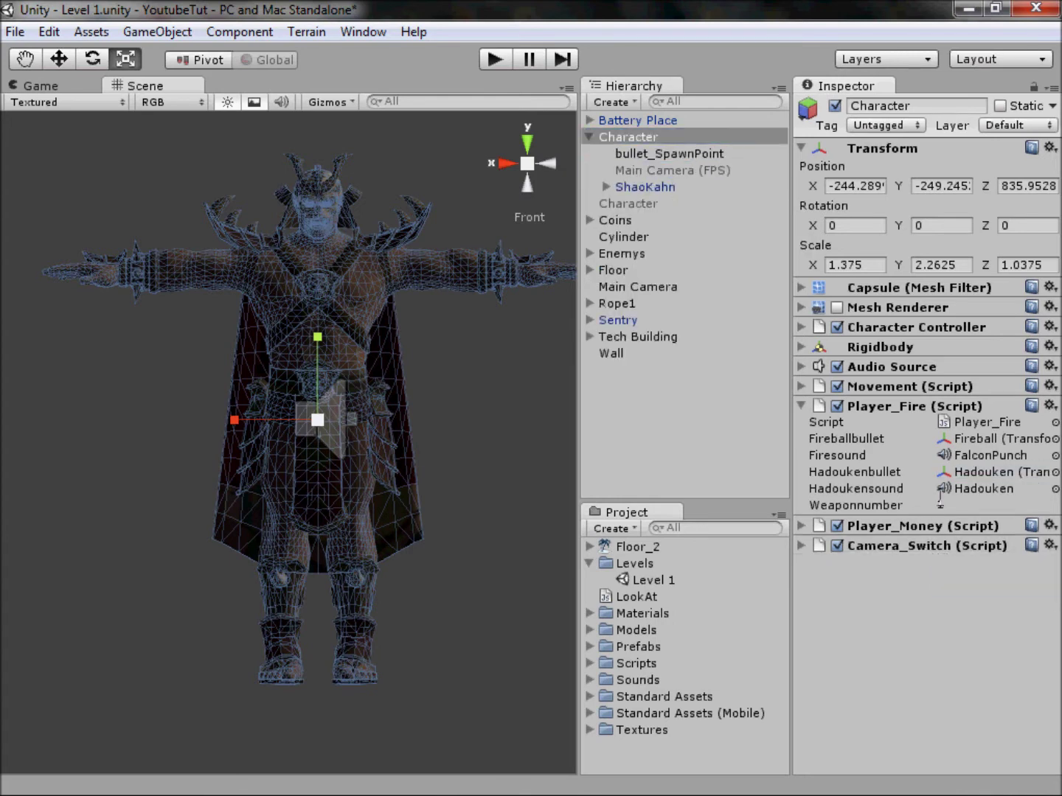
left_click(923, 415)
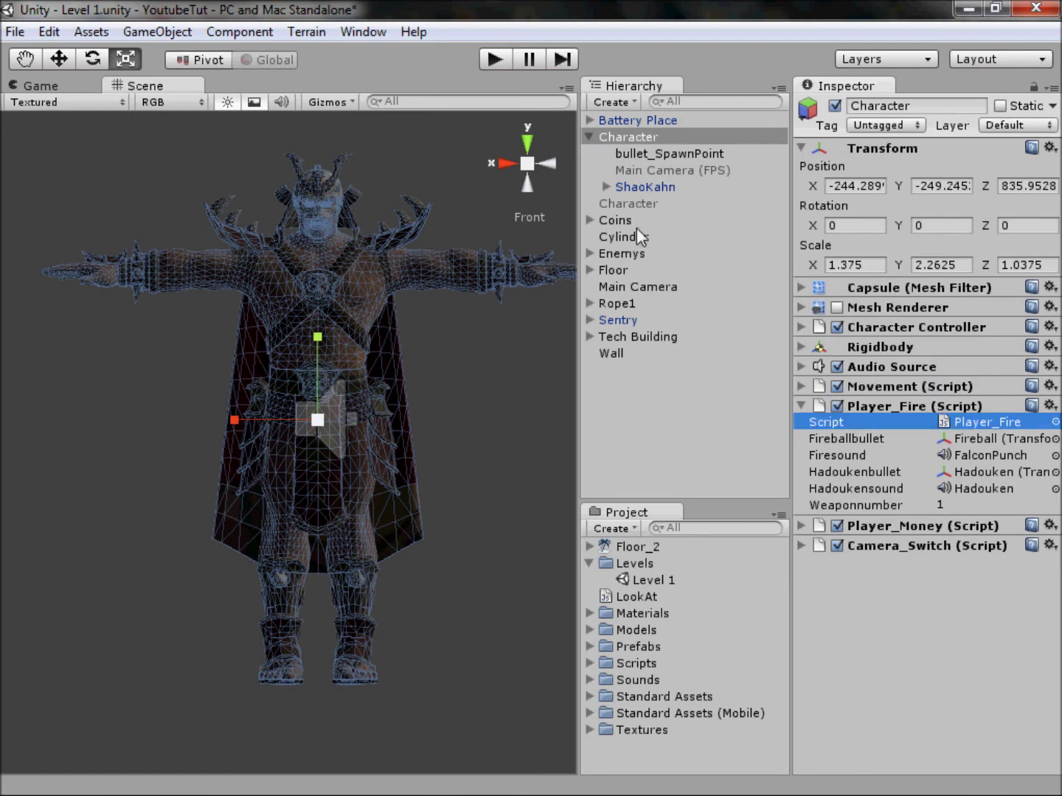
left_click(633, 287)
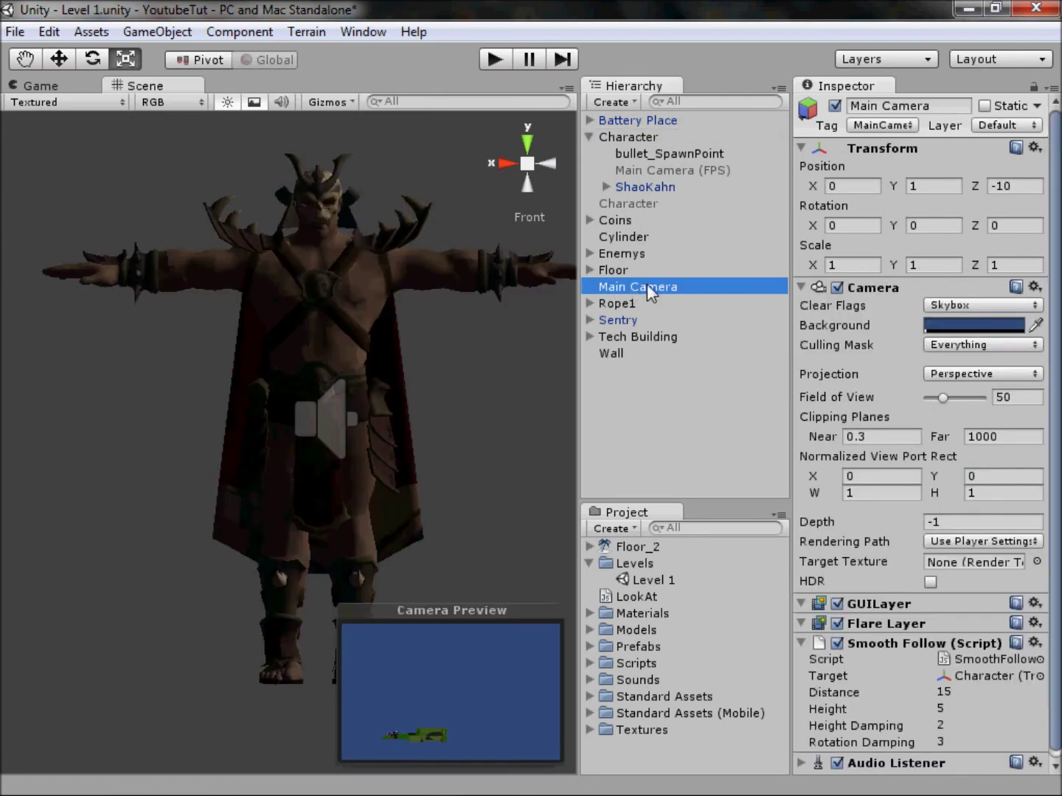
Set ShangTsung's Look At Player field to the rebuilt Character and start Play mode
left_click_drag(632, 135, 963, 686)
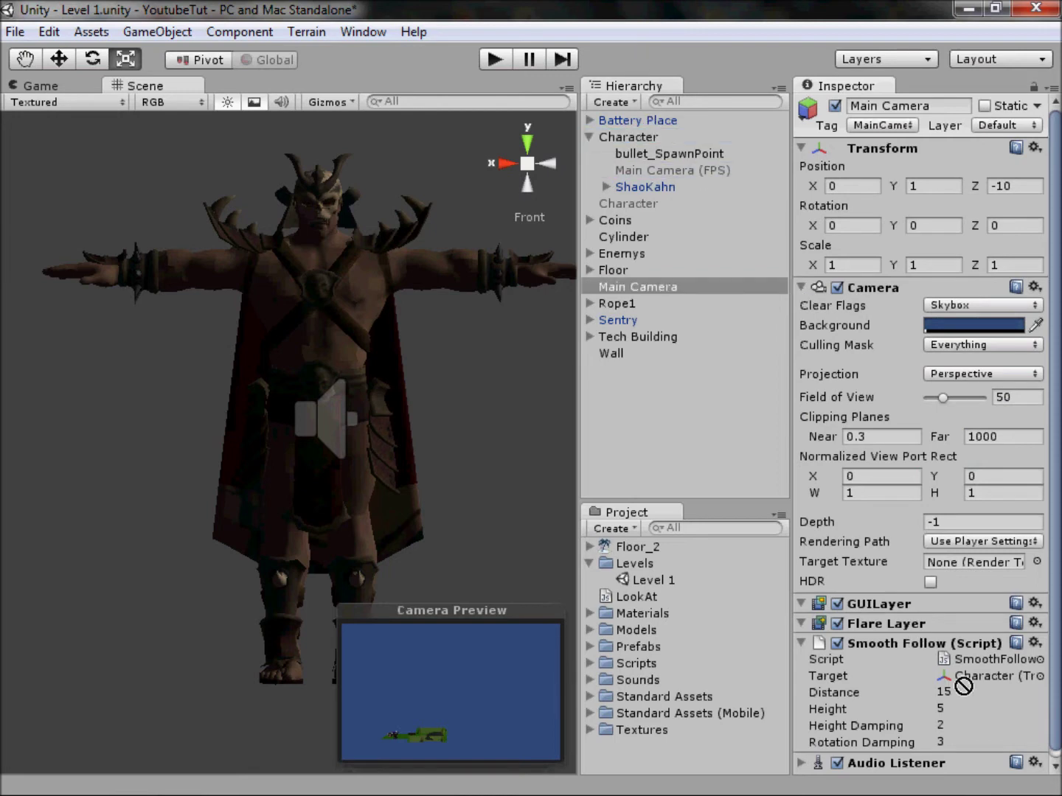
left_click(589, 137)
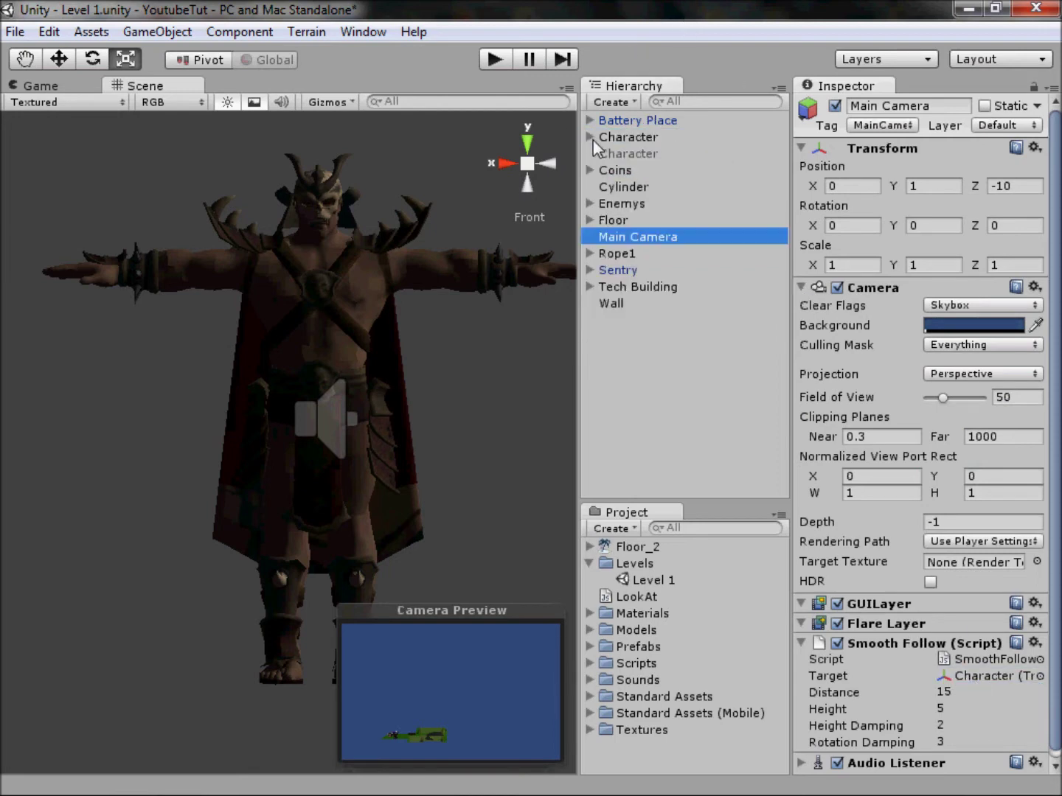
left_click(590, 203)
left_click(639, 269)
left_click(590, 203)
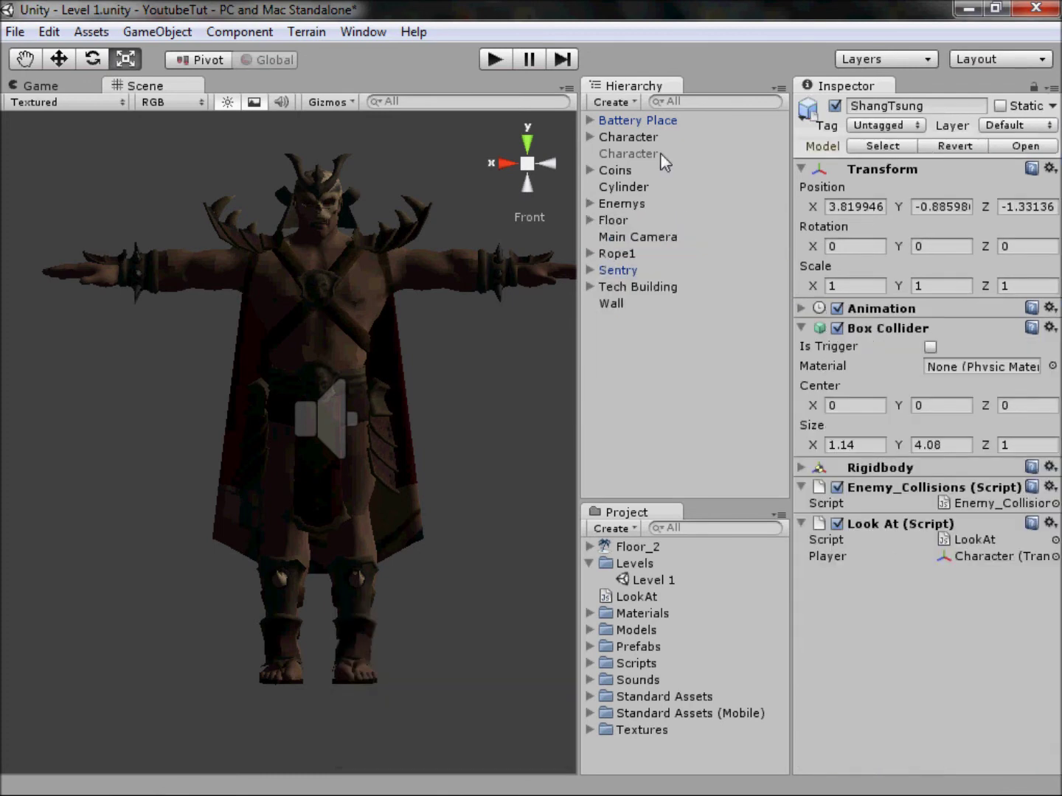
left_click_drag(964, 561, 966, 561)
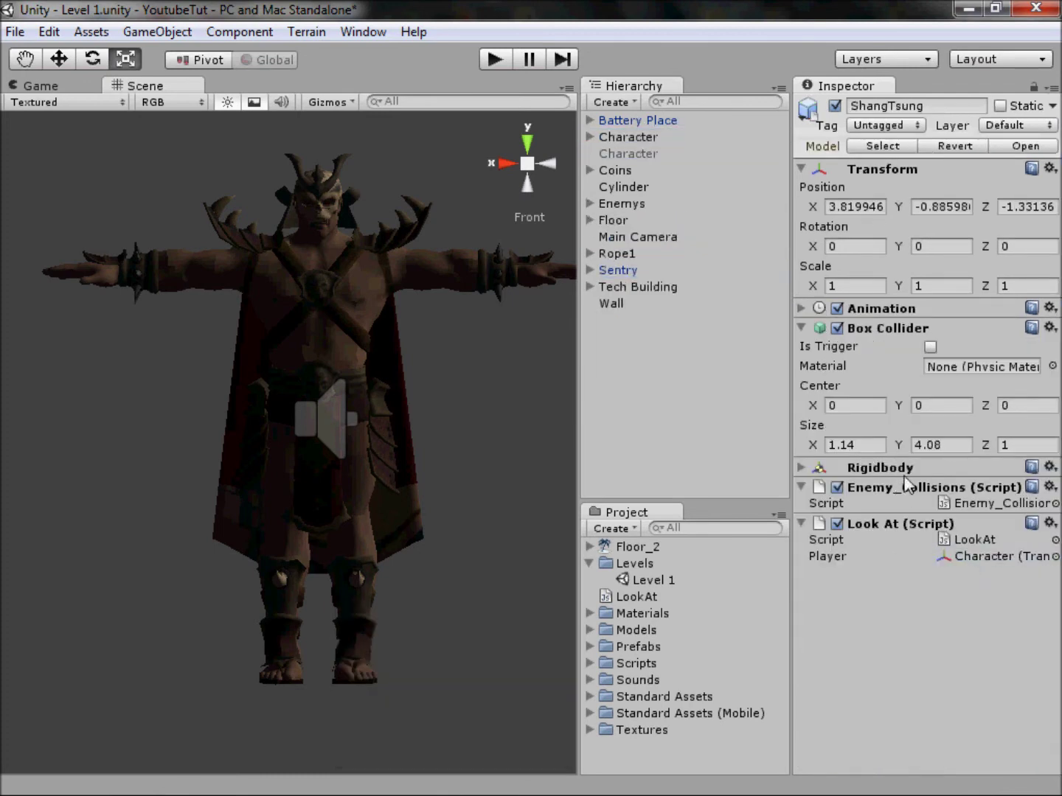
left_click(493, 60)
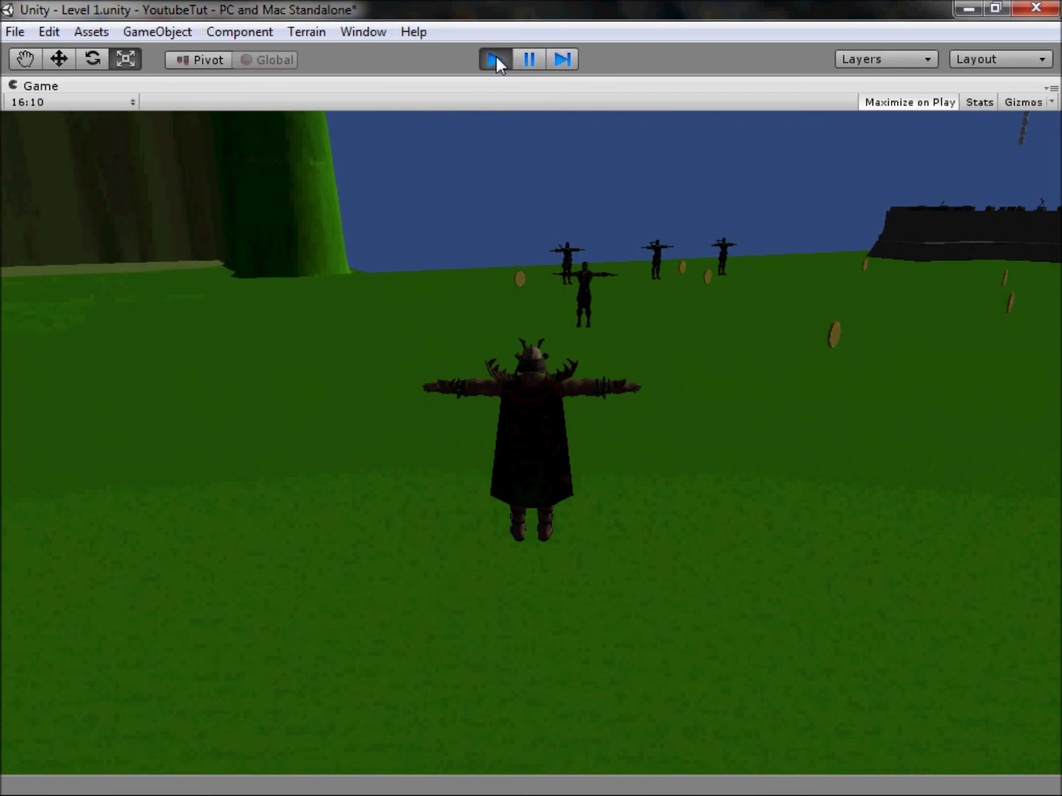
Stop the play-test and return to the scene editor
left_click(497, 61)
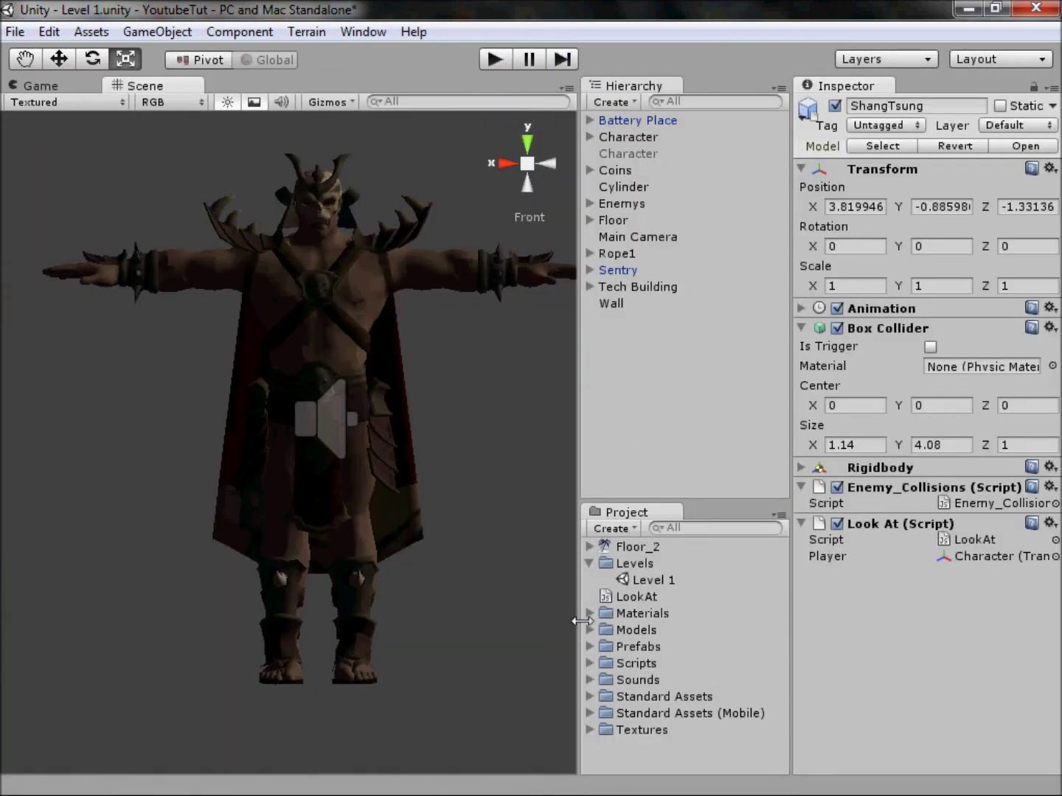
Locate the Collection script in the Scripts folder and compare the rebuilt and old Character
left_click(640, 134)
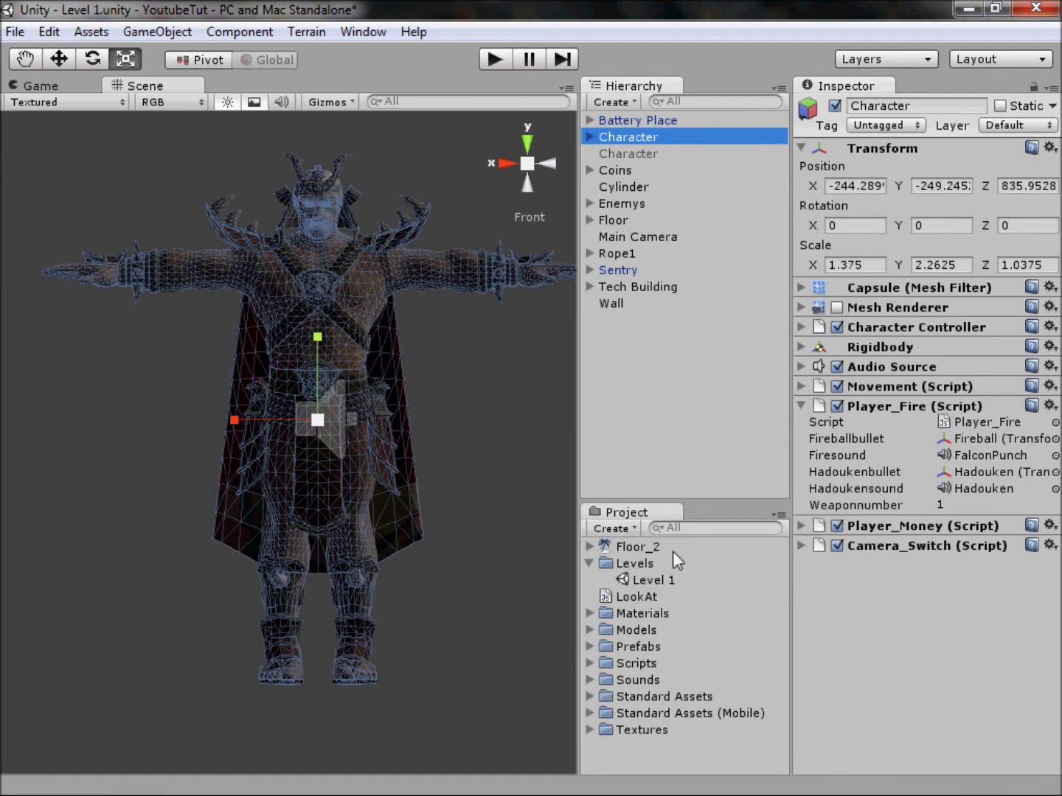
left_click(589, 663)
scroll(621, 665, "down", 2)
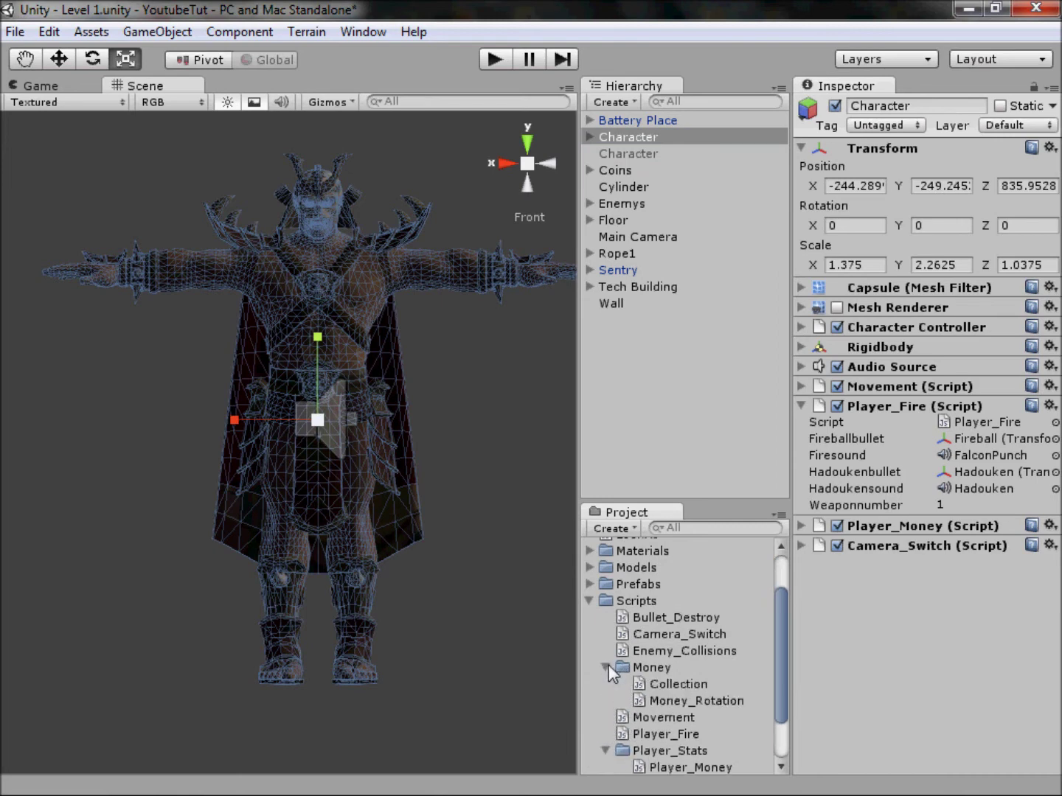
left_click(647, 686)
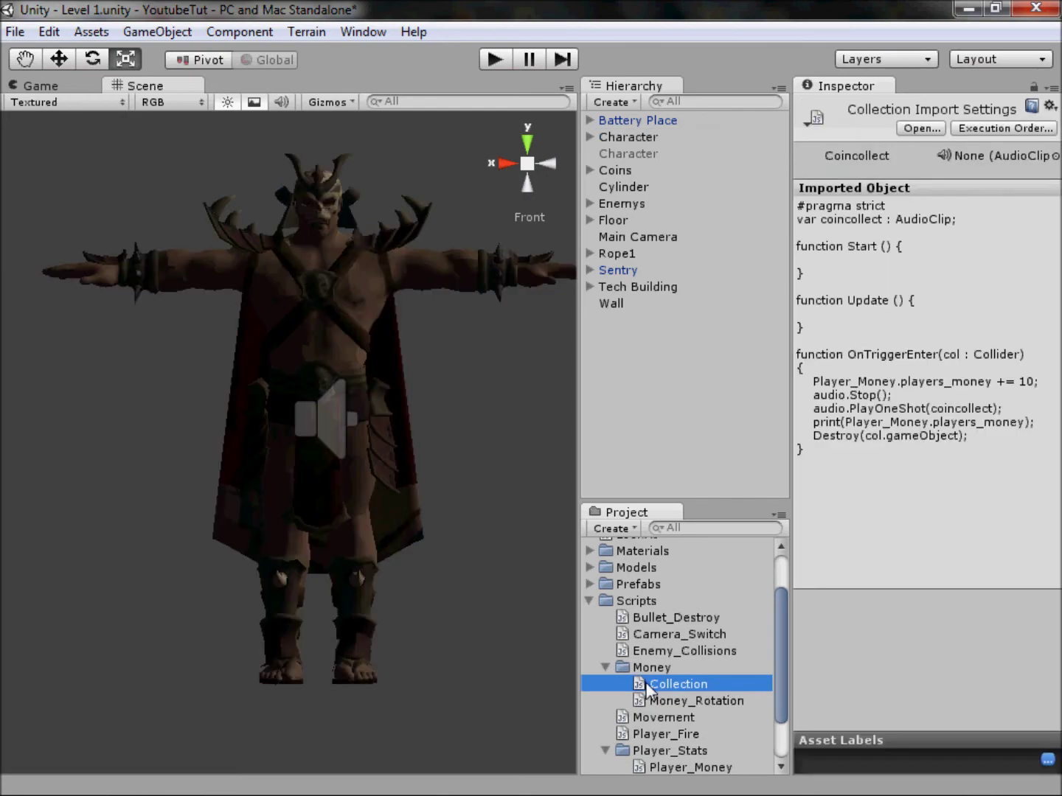
left_click(639, 137)
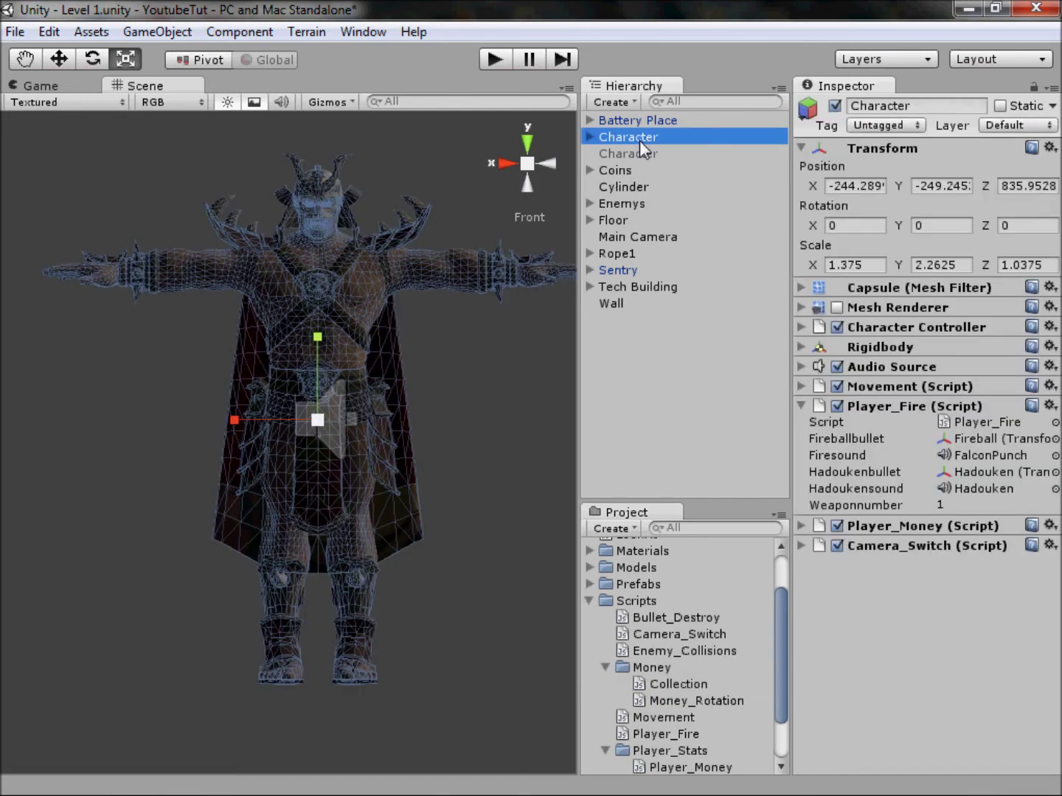
left_click(640, 153)
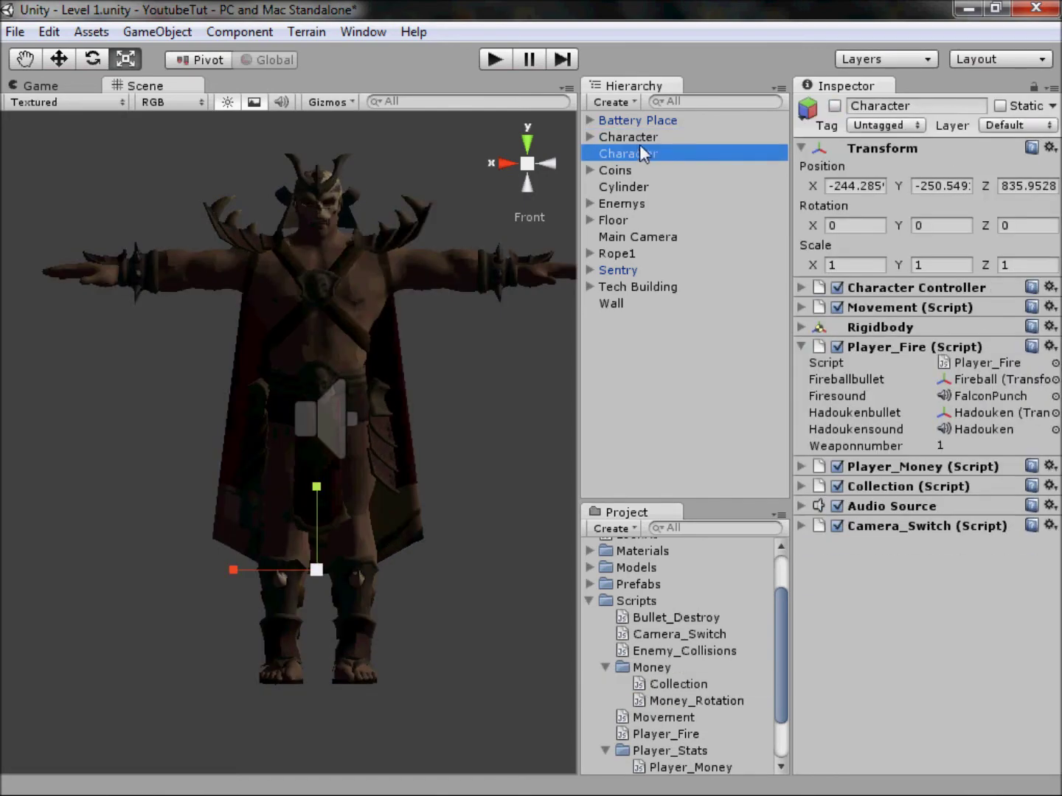
left_click(633, 136)
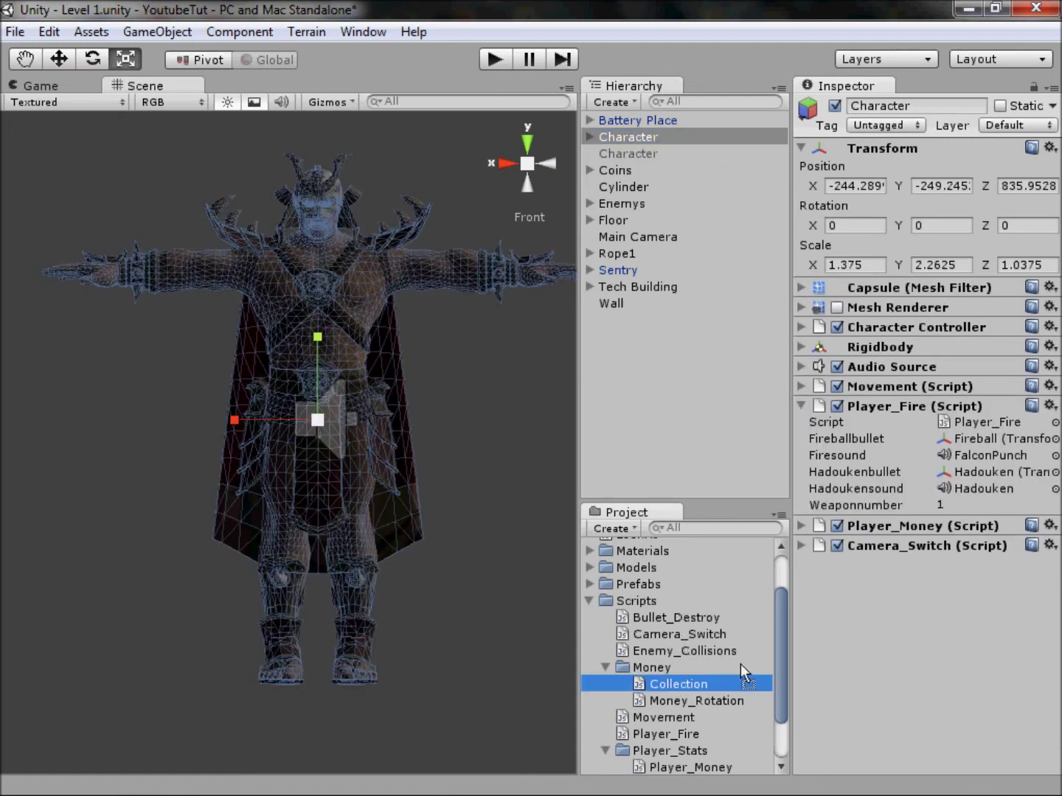
Assign Coin_Collect as the Collection script's coin sound and start Play mode
left_click(914, 562)
left_click(912, 561)
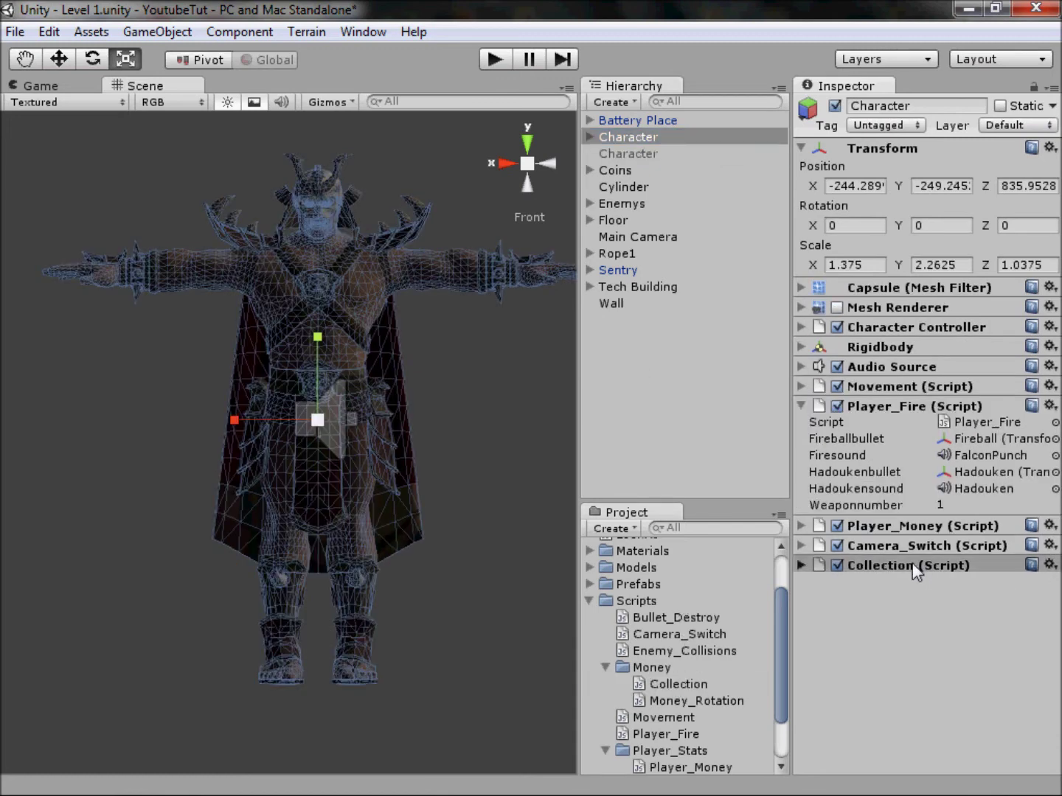
left_click(912, 563)
left_click(589, 600)
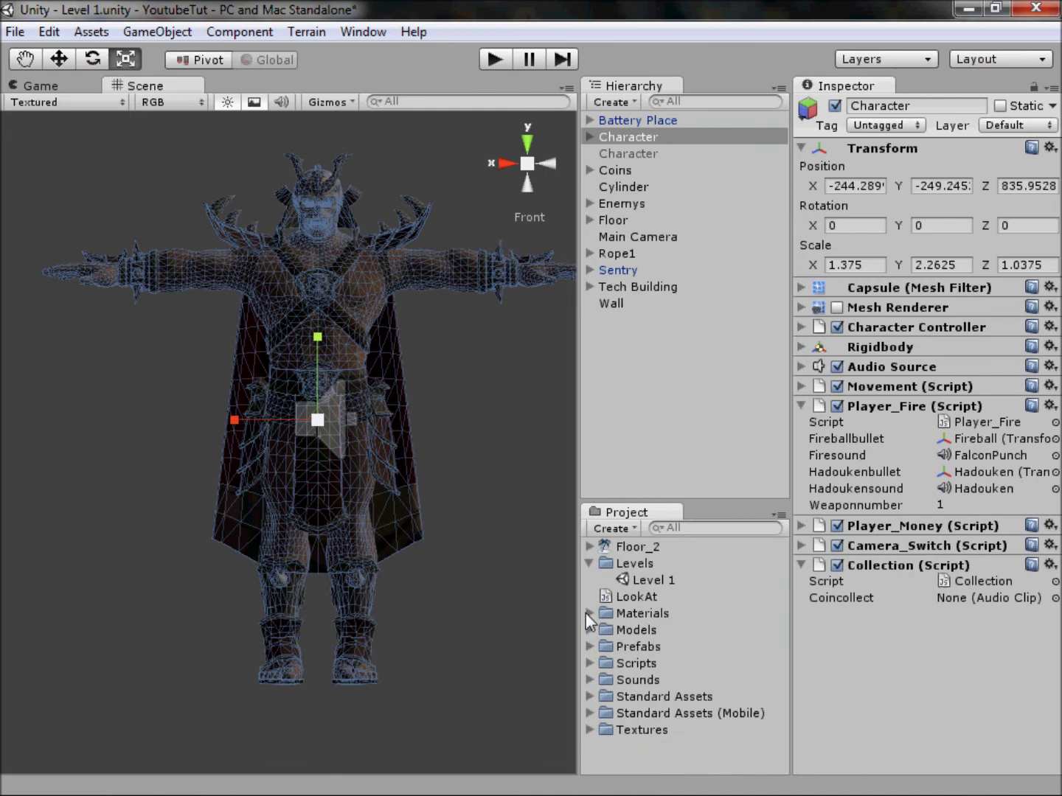
left_click(587, 662)
left_click(586, 666)
left_click(588, 679)
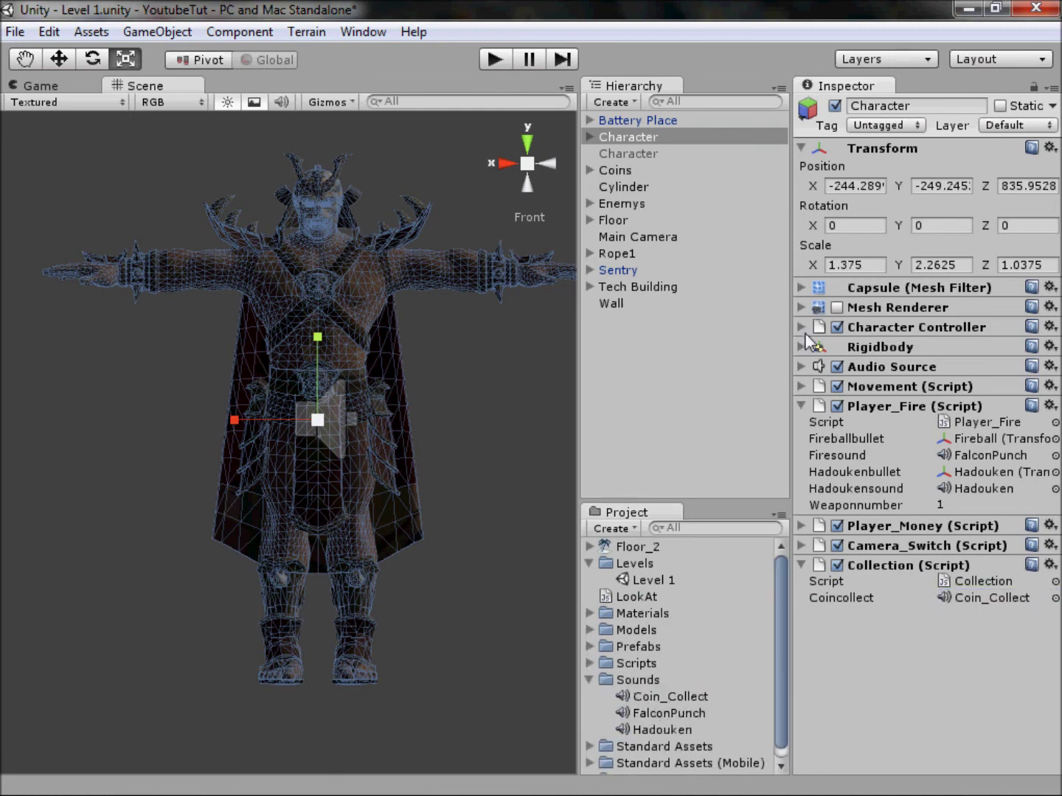
left_click(800, 406)
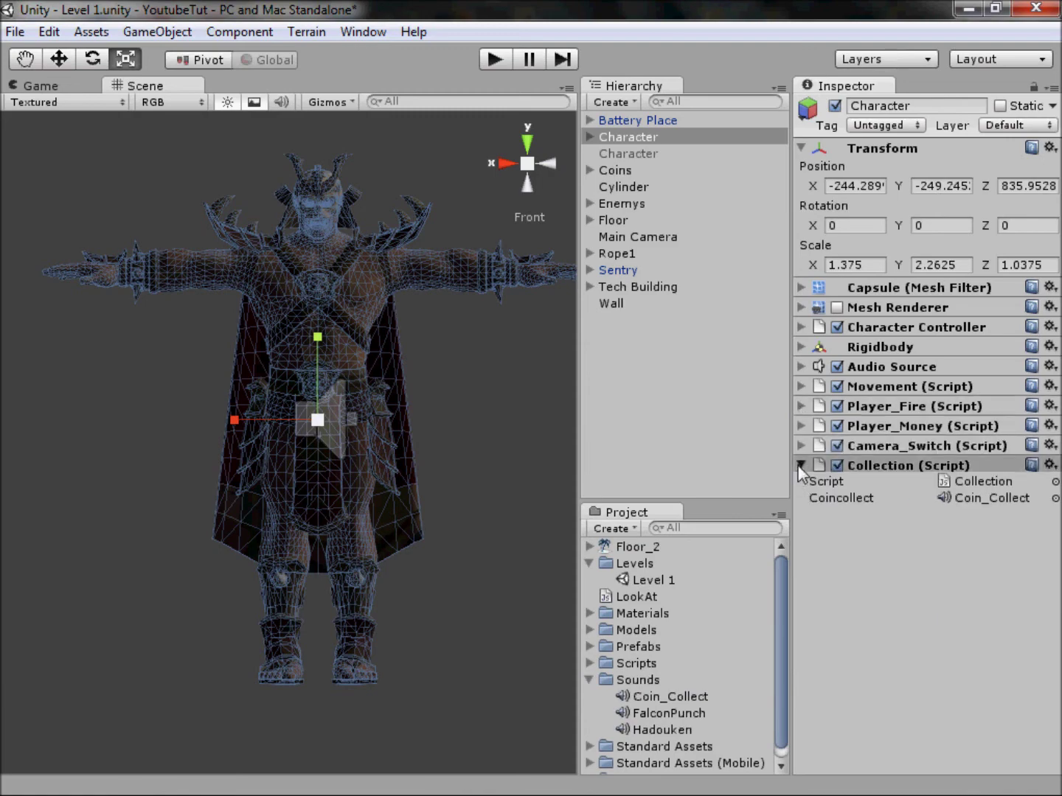
left_click(492, 59)
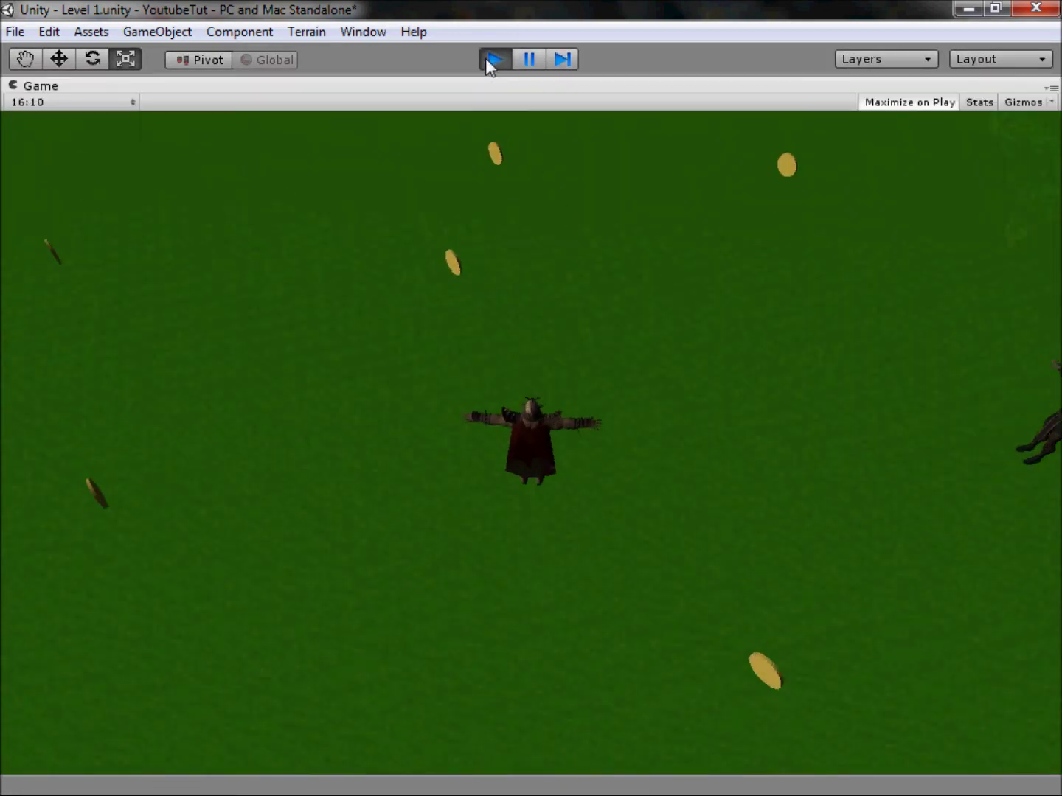
Fire a fireball and walk over coins, checking the money prints in the console
key("ctrl")
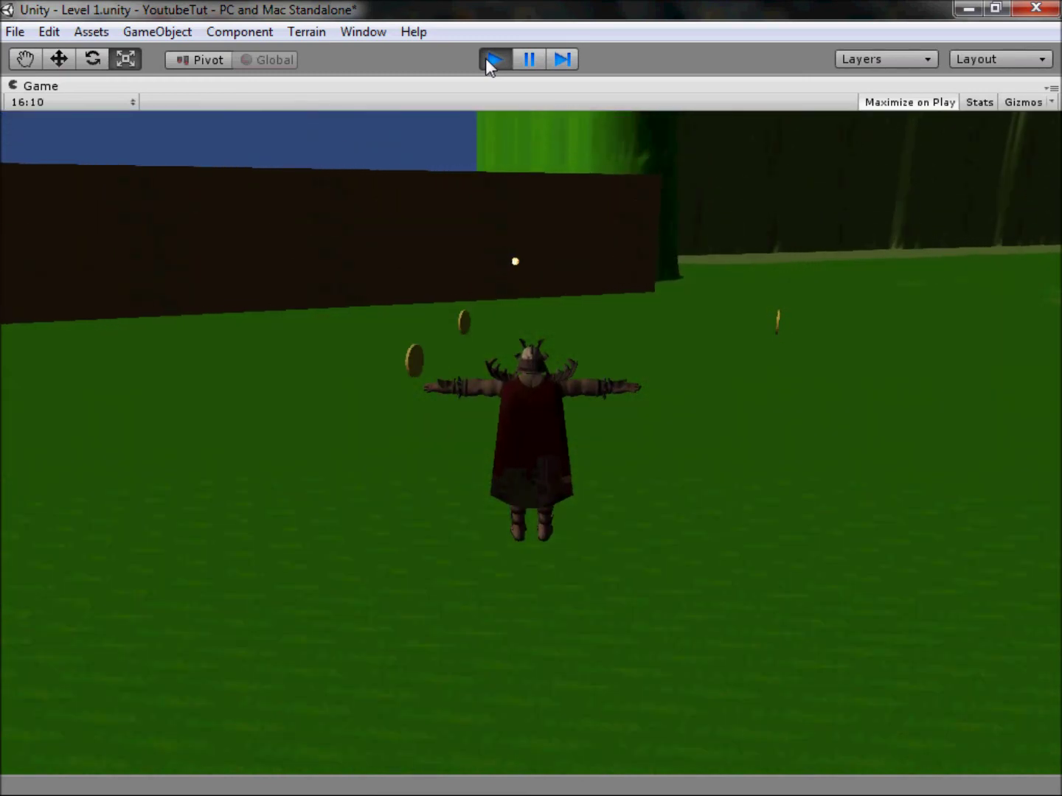
key("a")
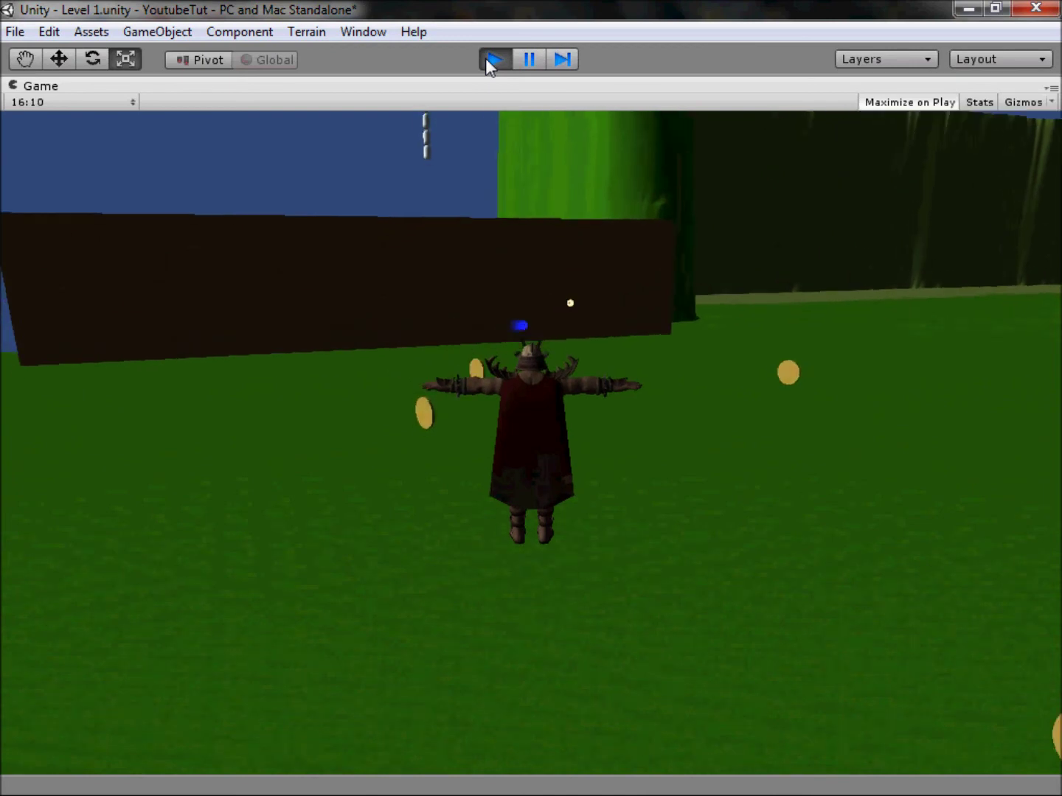
key("d")
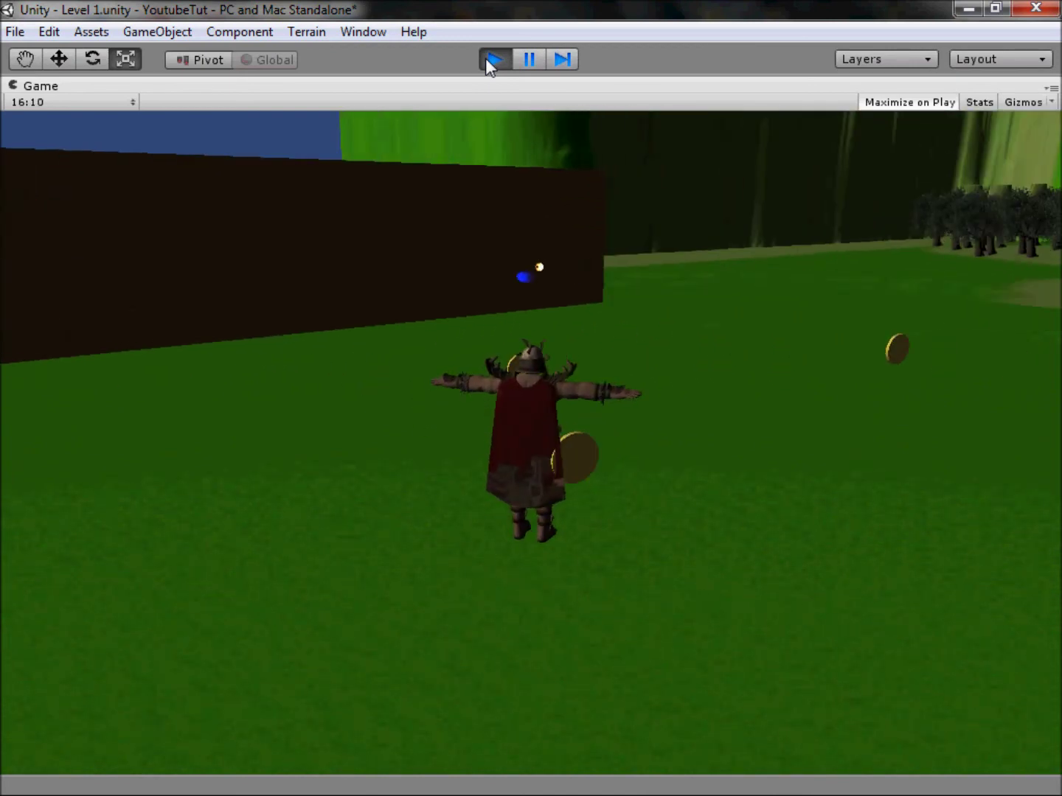
key("s")
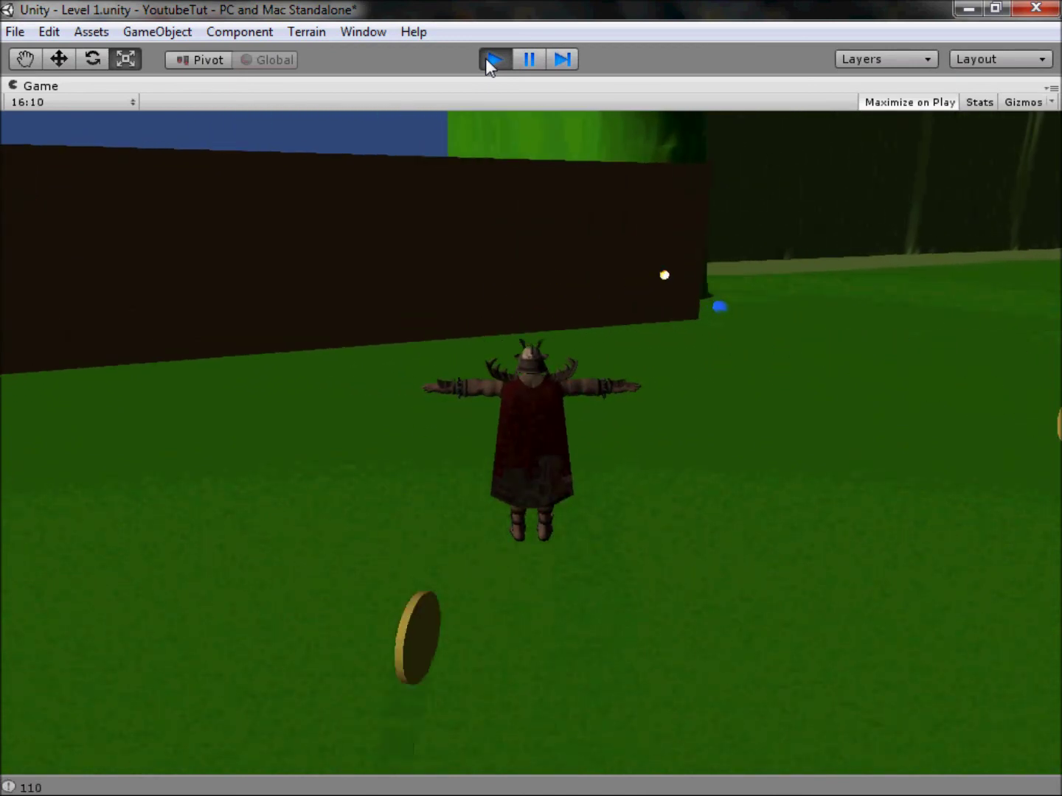
key("a")
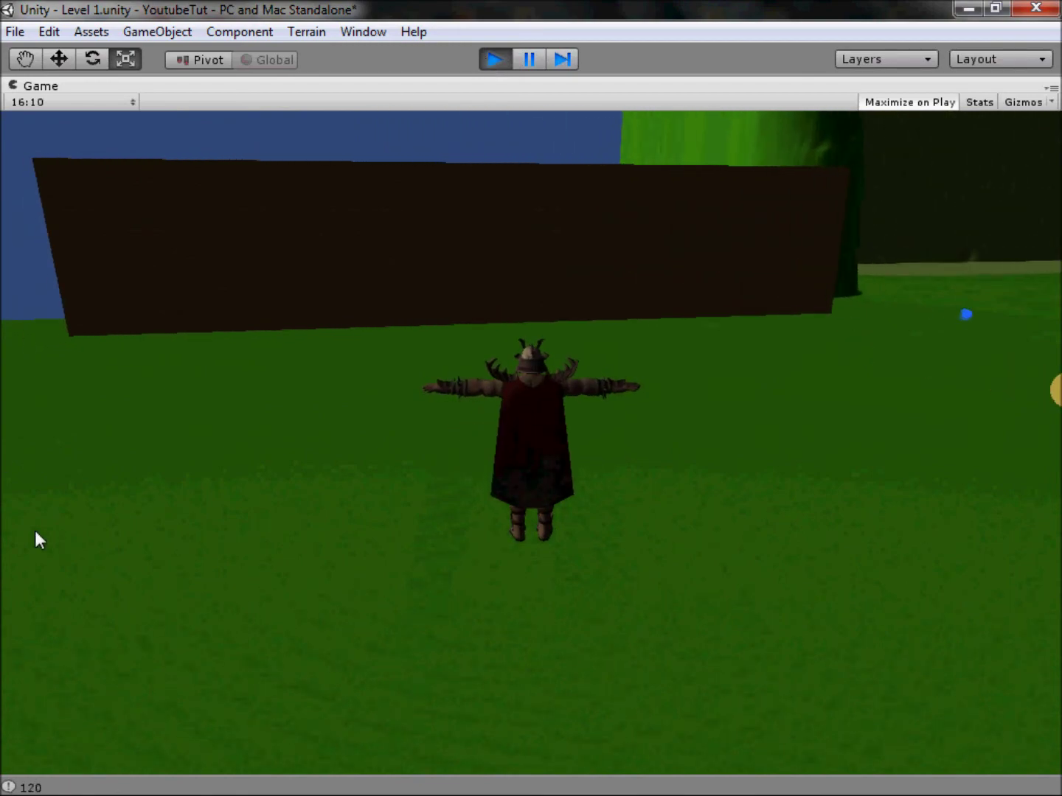
left_click(23, 787)
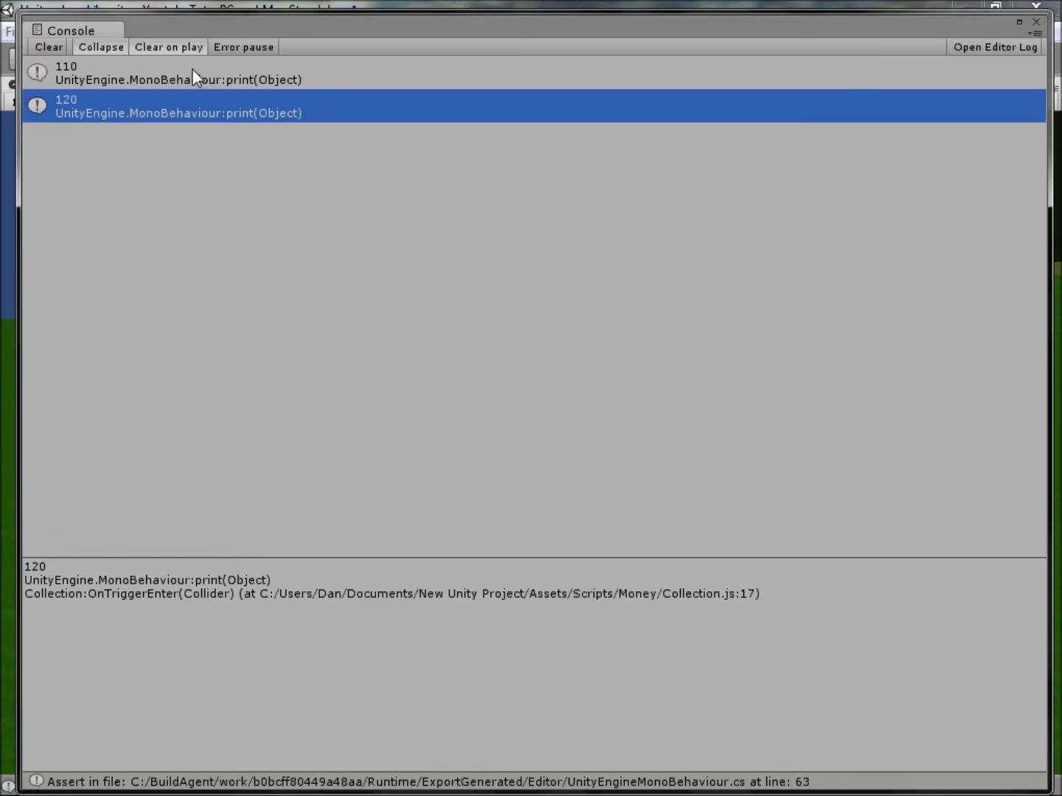
left_click(1036, 23)
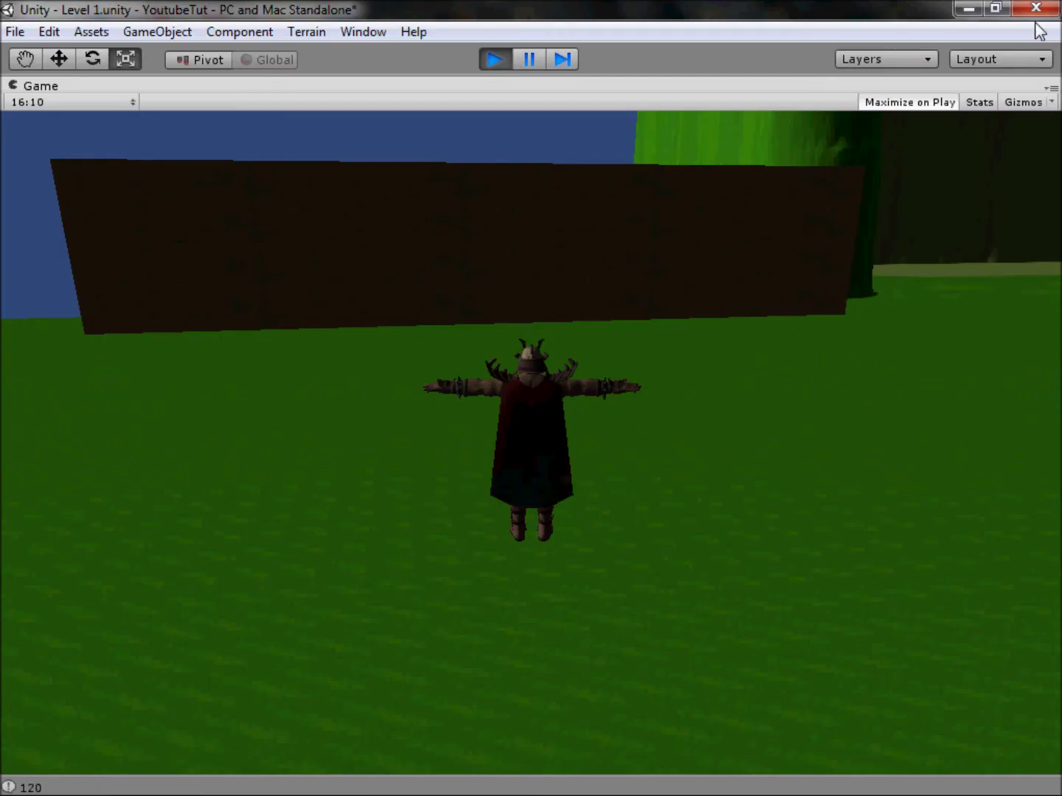
Turn the character left and right and walk toward the tree around the level
key("d")
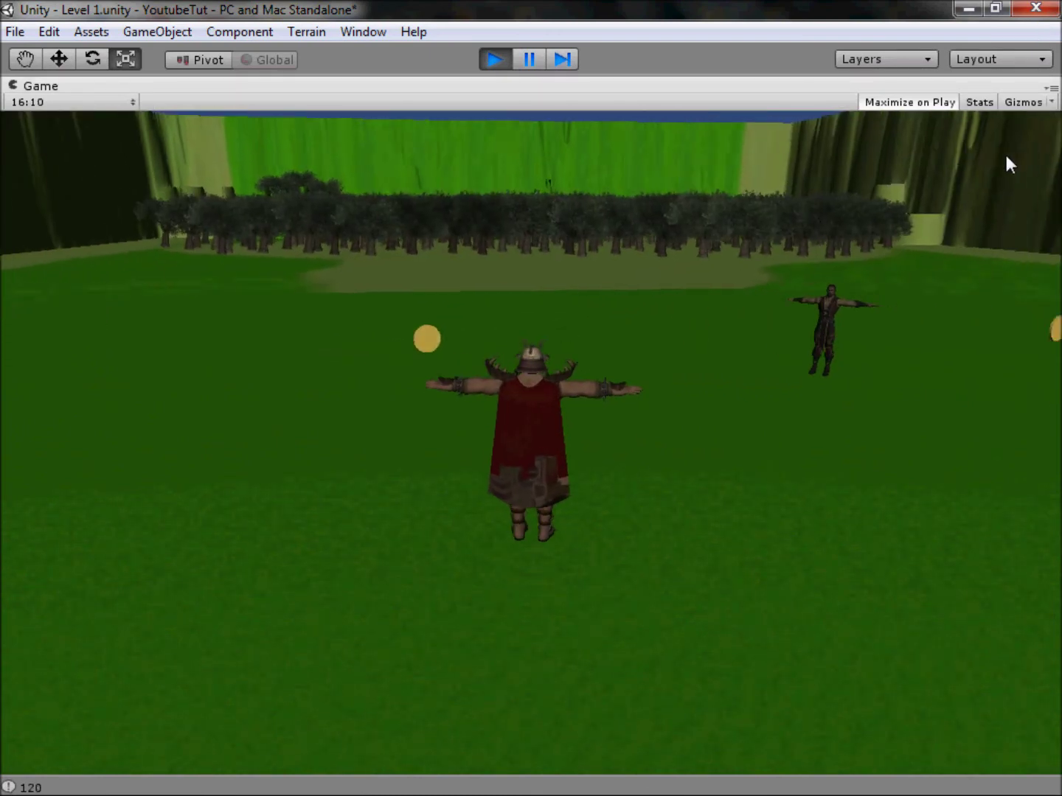
key("a")
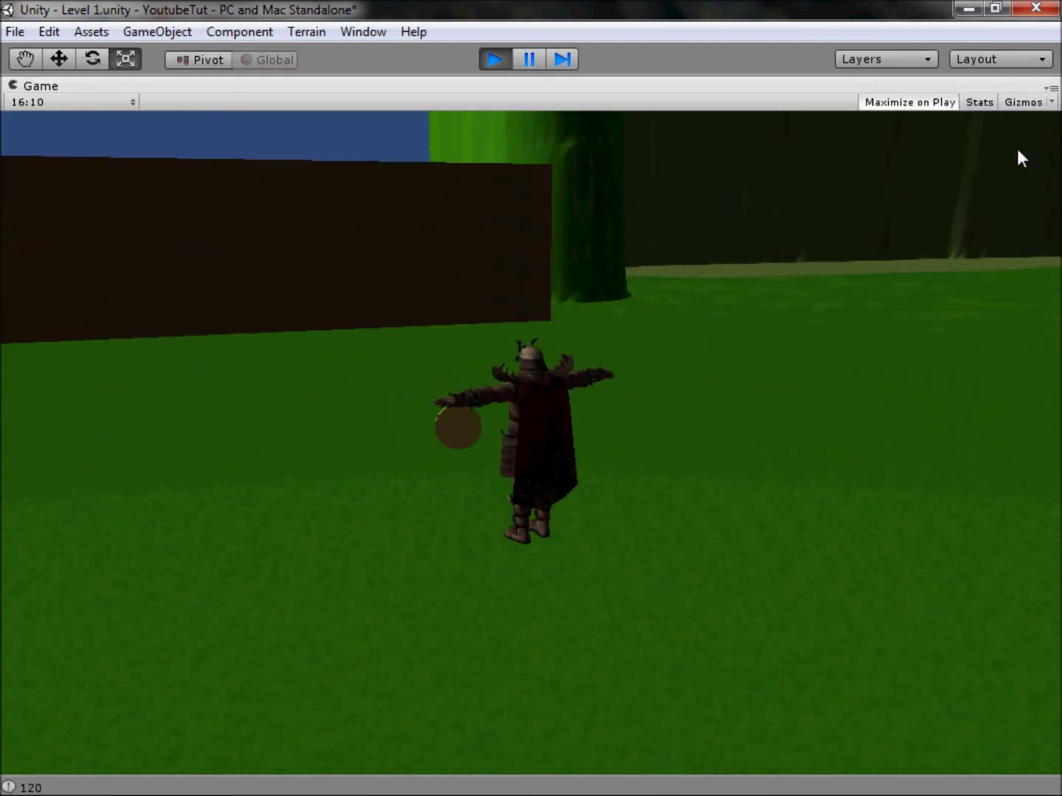
key("a")
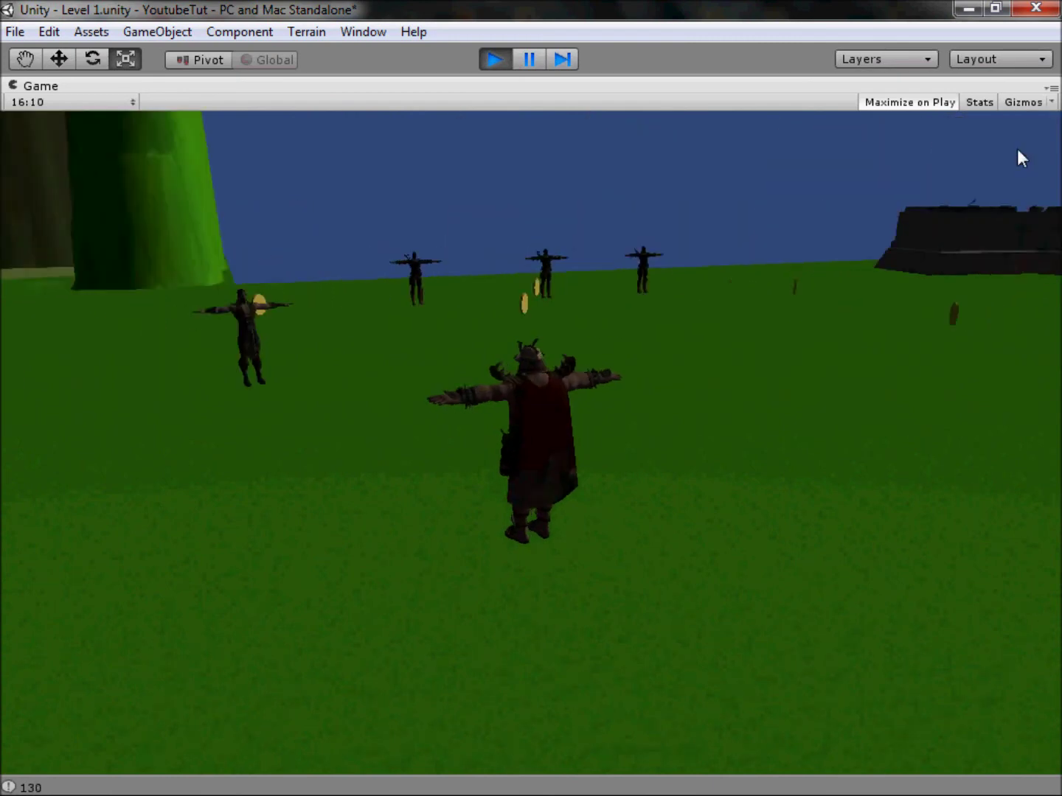
key("w")
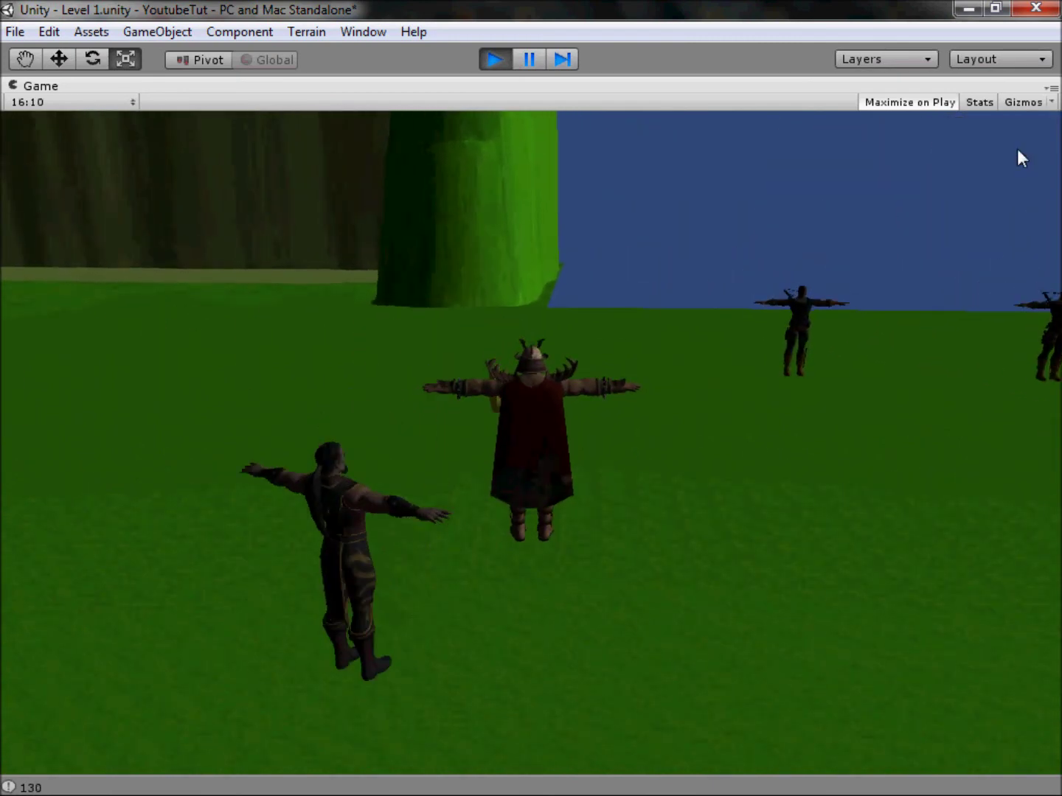
key("d")
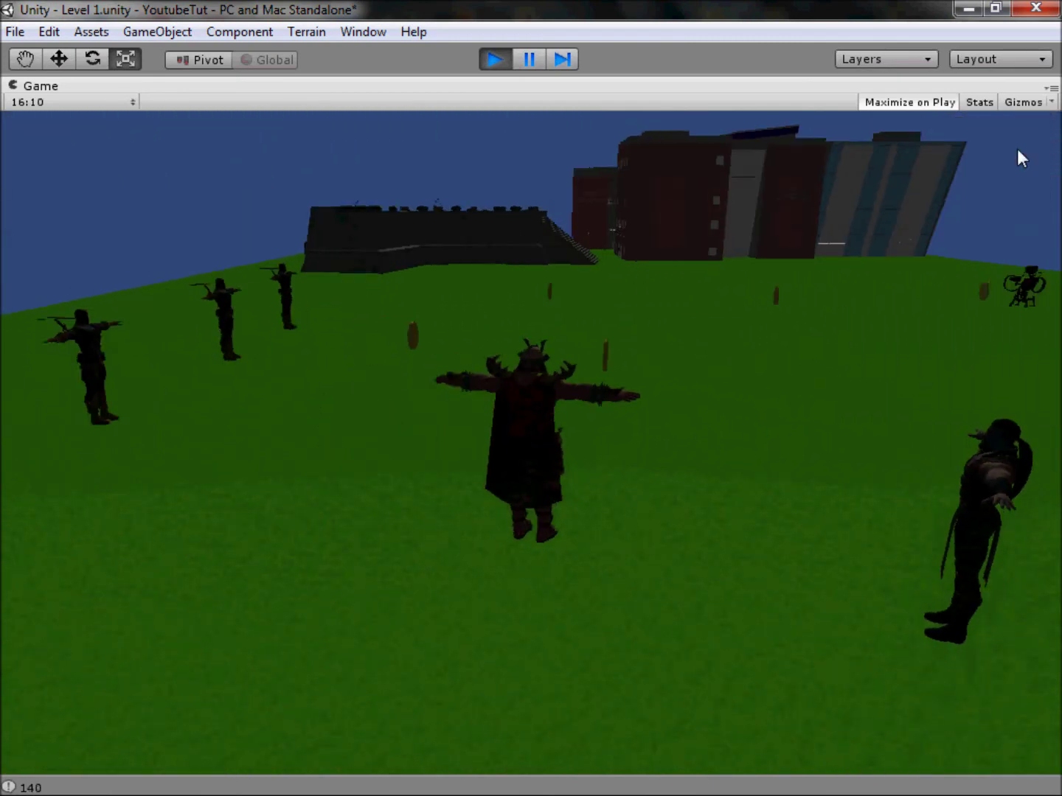
key("a")
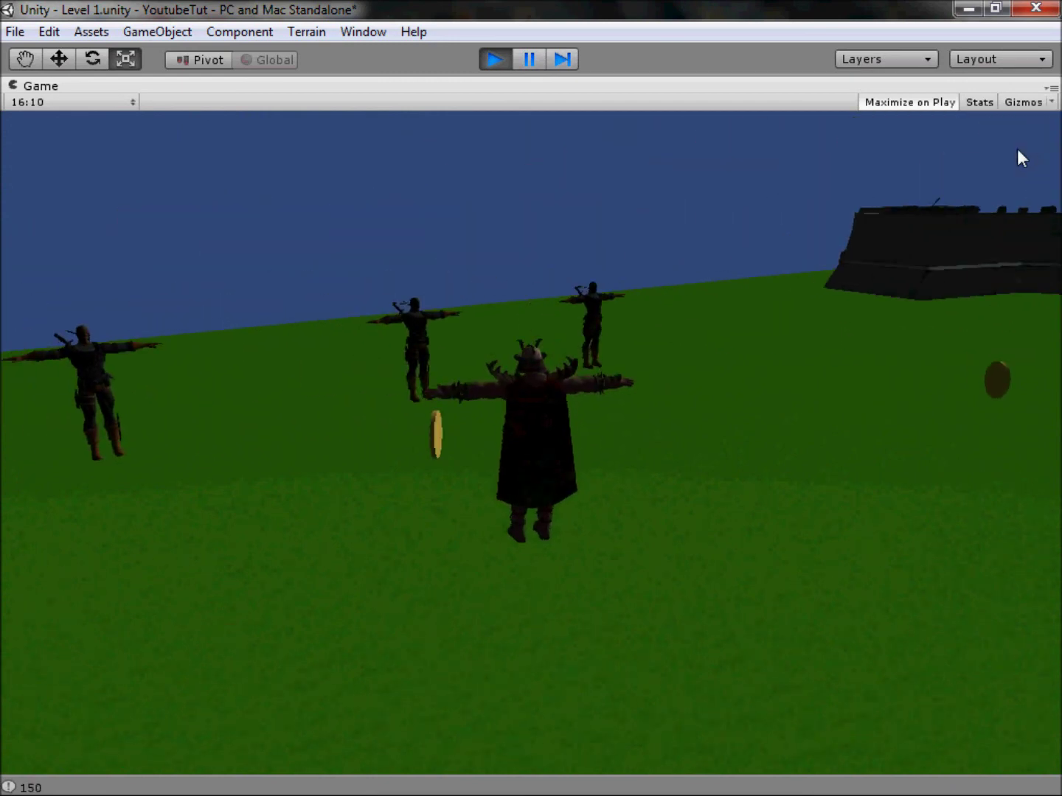
key("a")
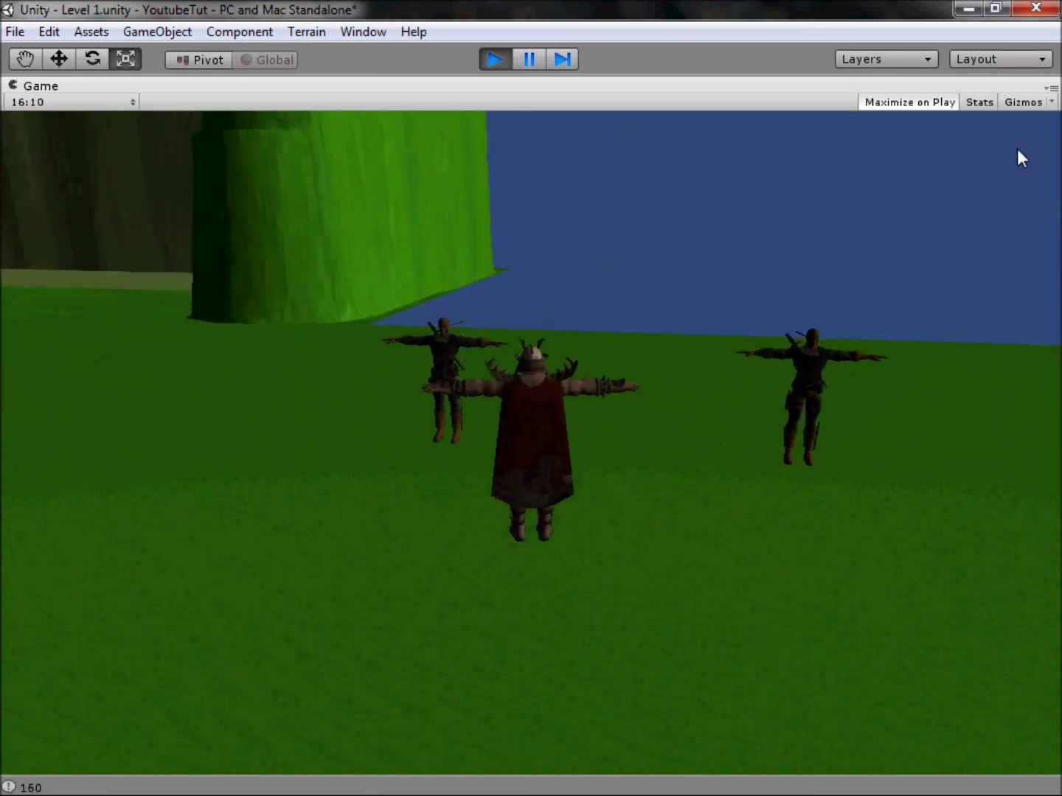
key("d")
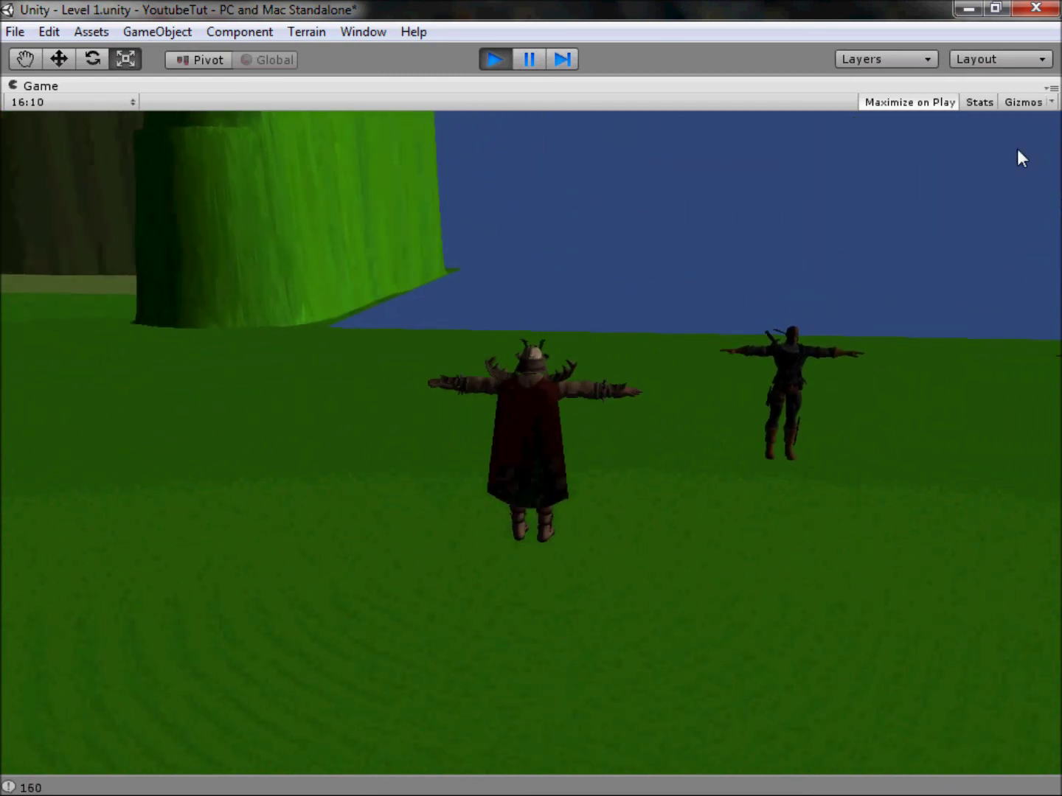
key("d")
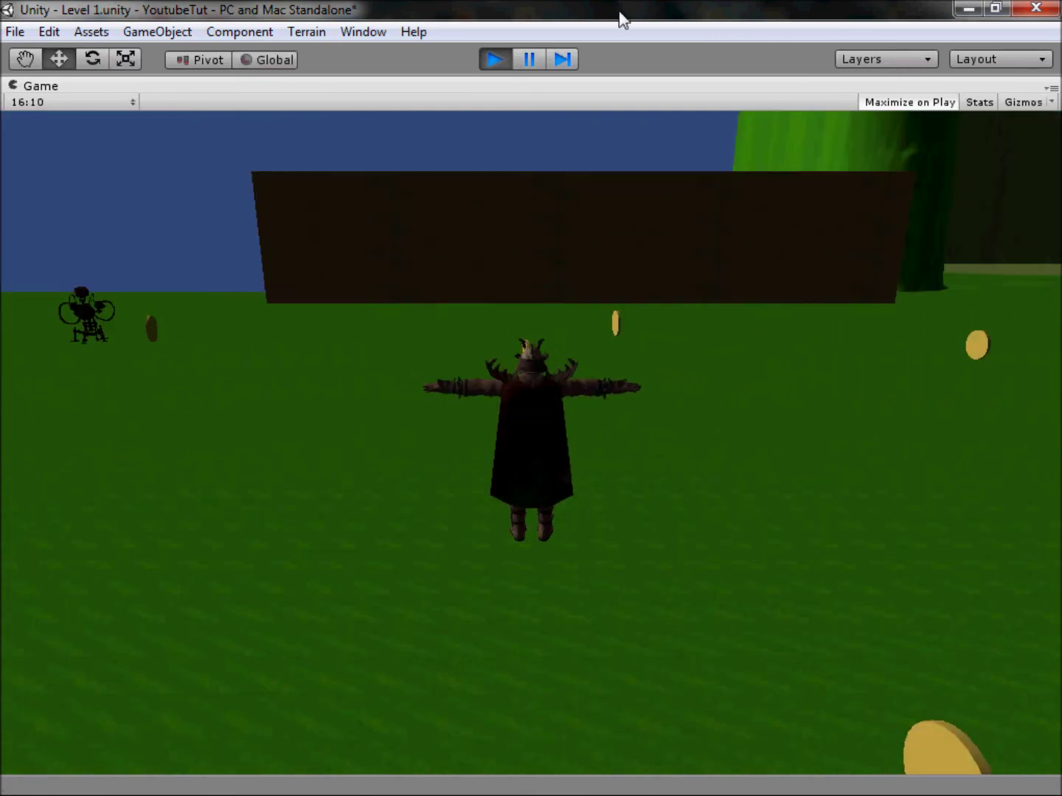
Turn the character right toward enemies and coins, back left, then stop play mode
key("d")
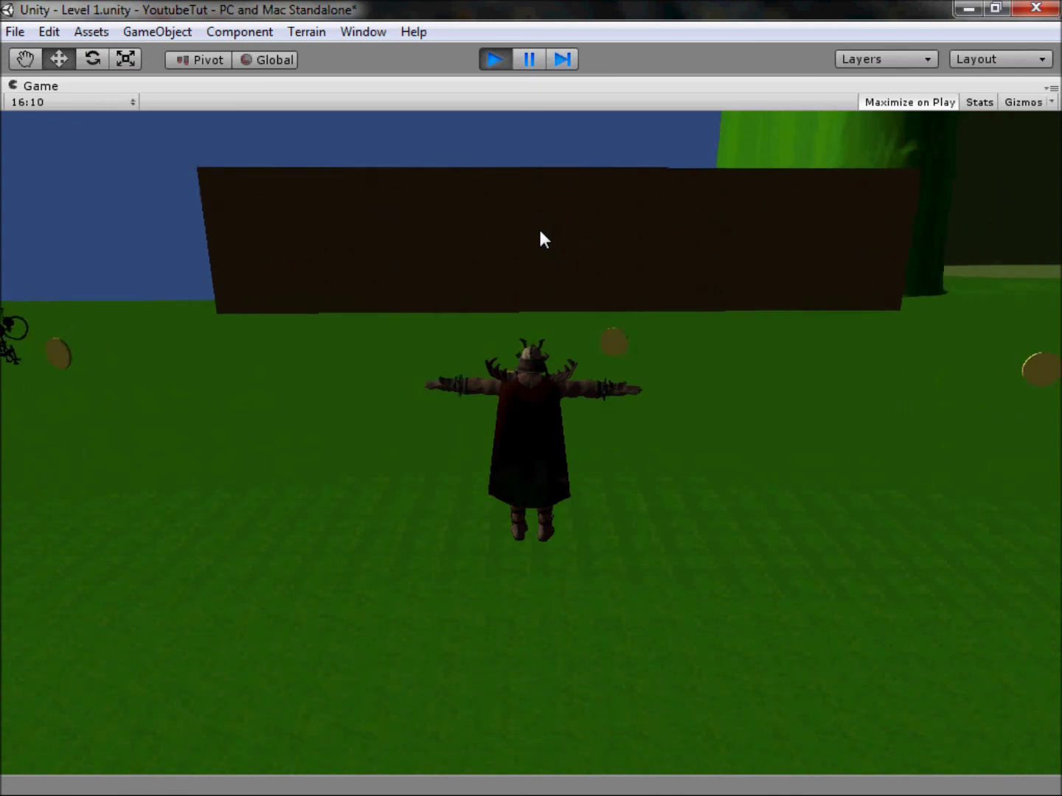
key("d")
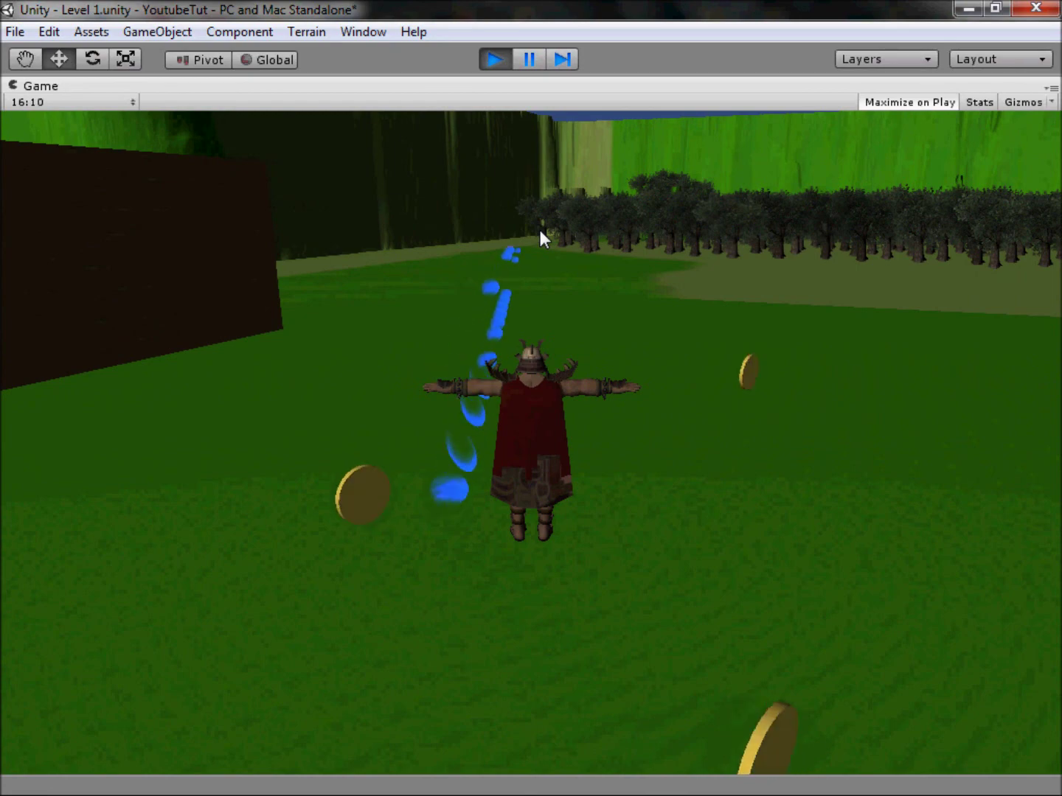
key("d")
key("d")
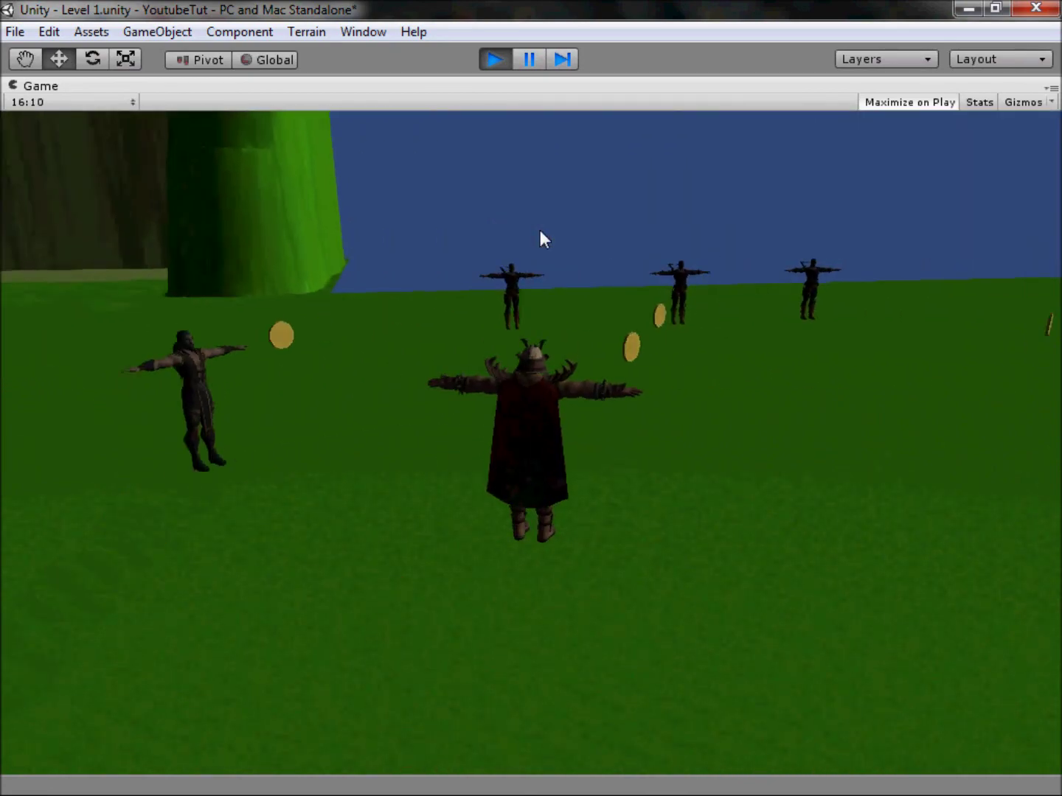
key("d")
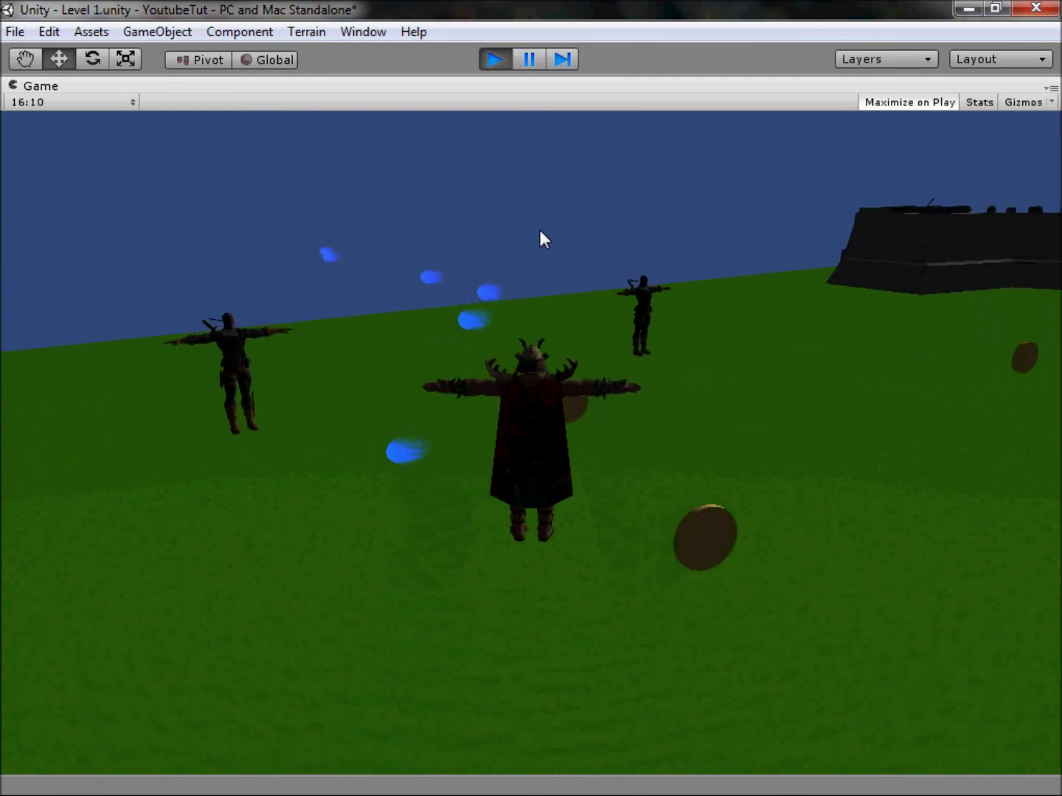
key("a")
key("a")
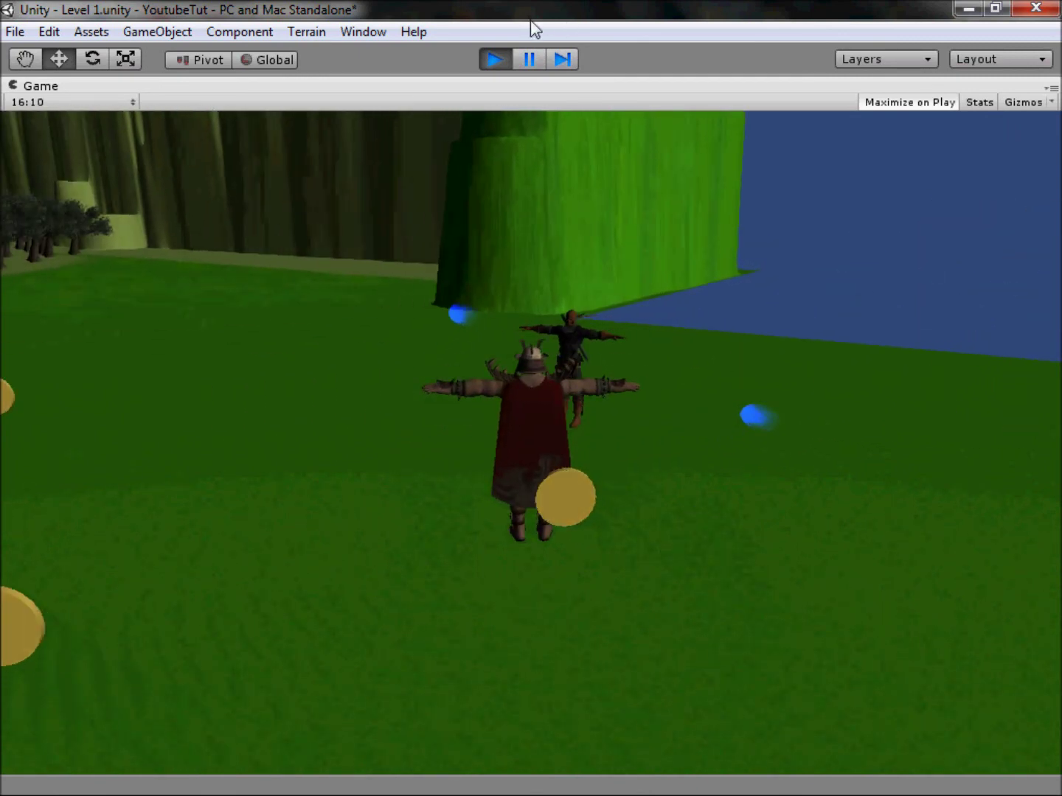
left_click(494, 59)
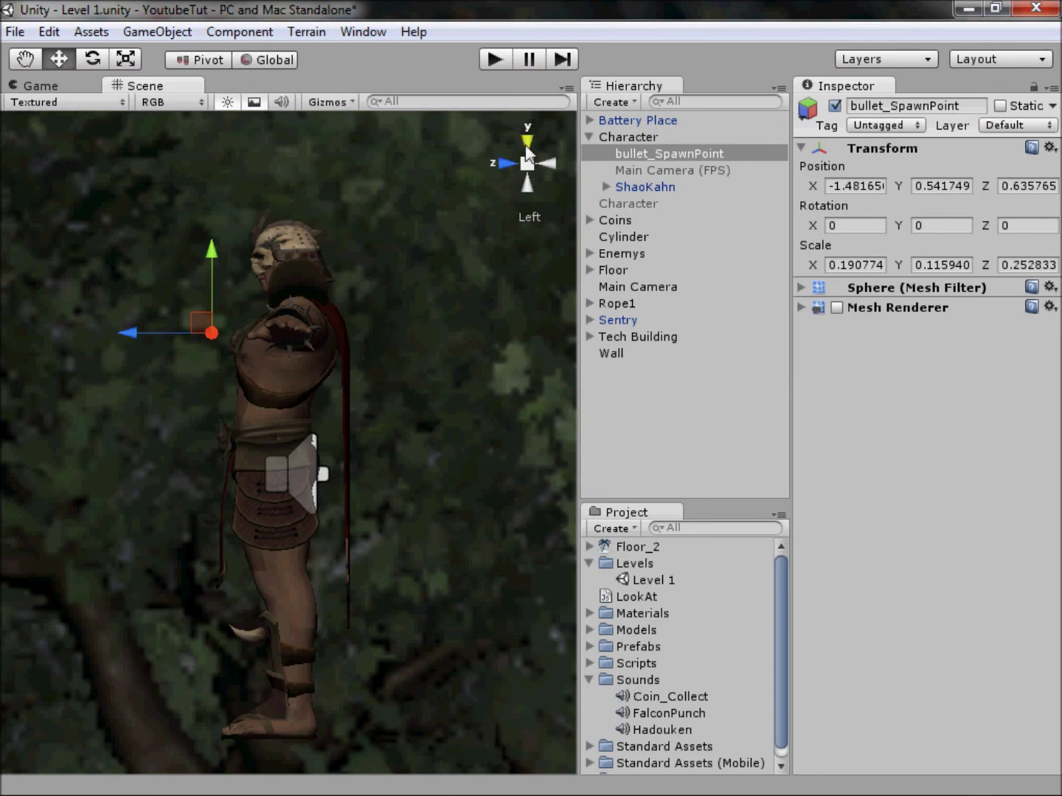
In Top view, move bullet_SpawnPoint forward to Z 1.043216 and test it in play mode
left_click(527, 143)
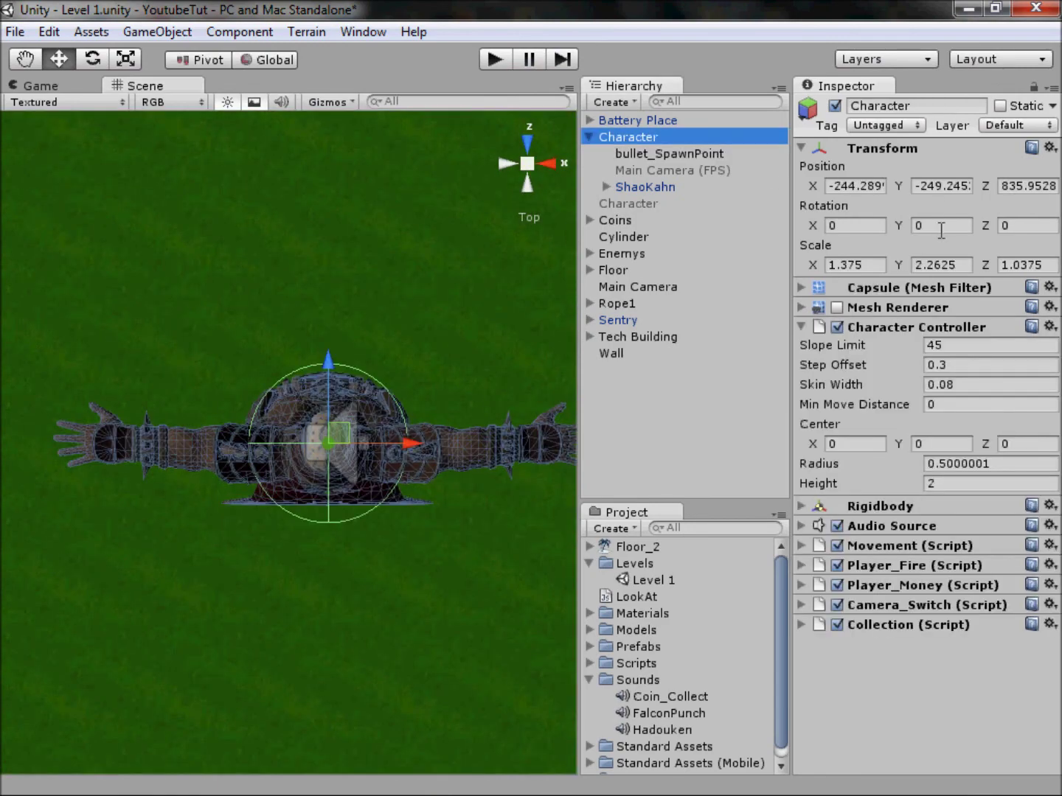
middle_click_drag(417, 319, 497, 328)
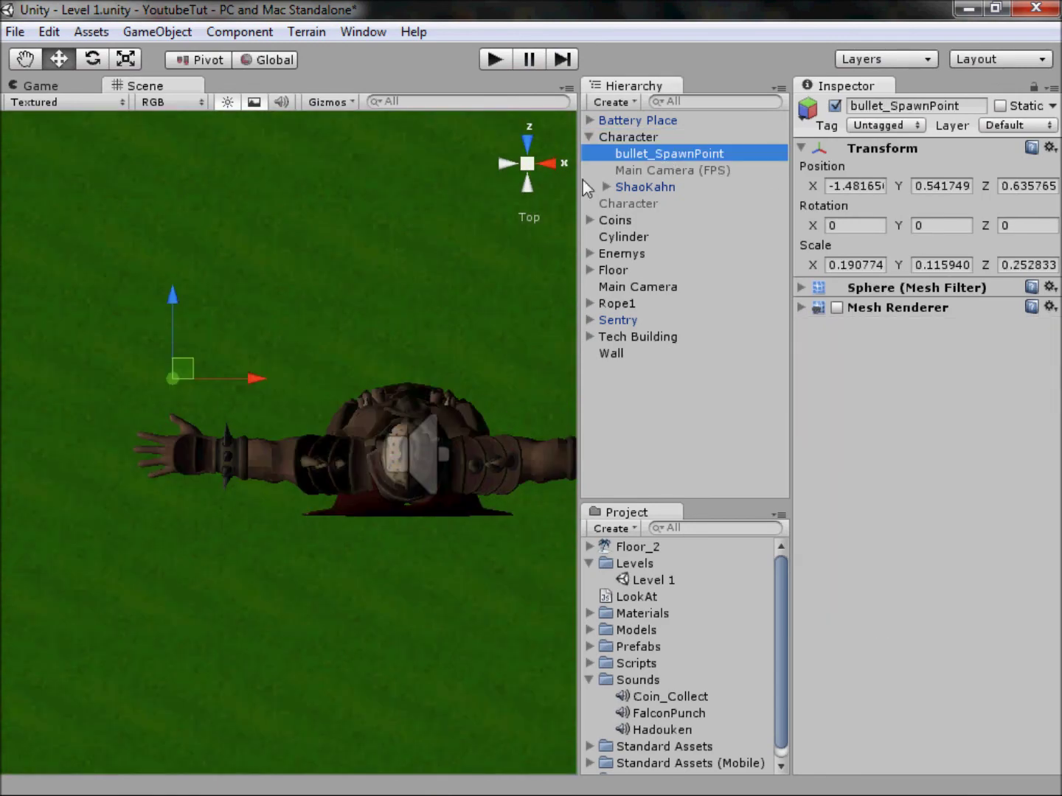
left_click_drag(177, 292, 183, 269)
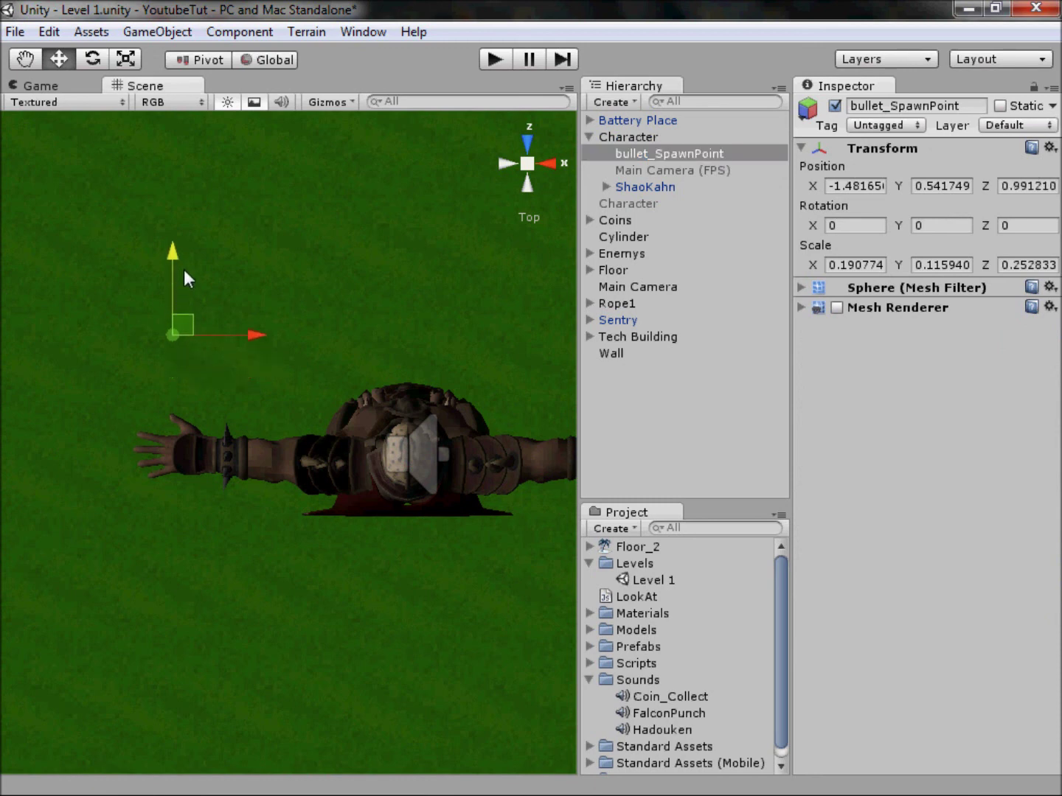
left_click(493, 62)
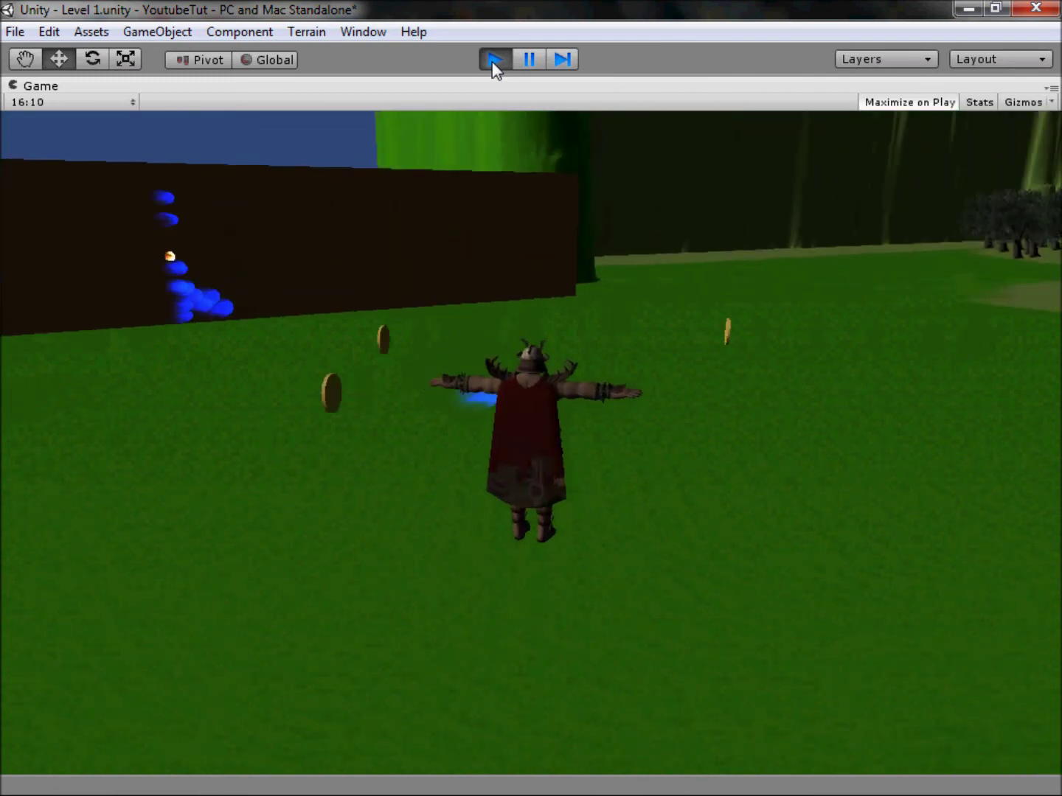
left_click(495, 60)
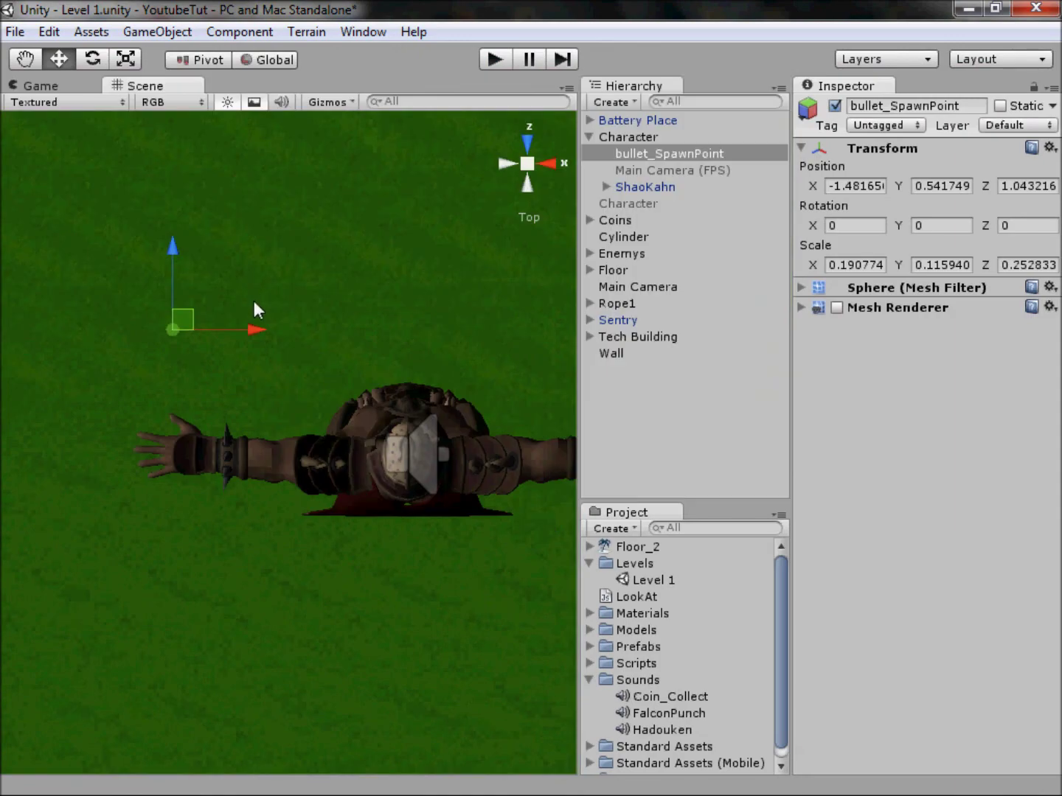
In Right view, raise bullet_SpawnPoint to Y 0.708716 and run the game again
left_click(566, 163)
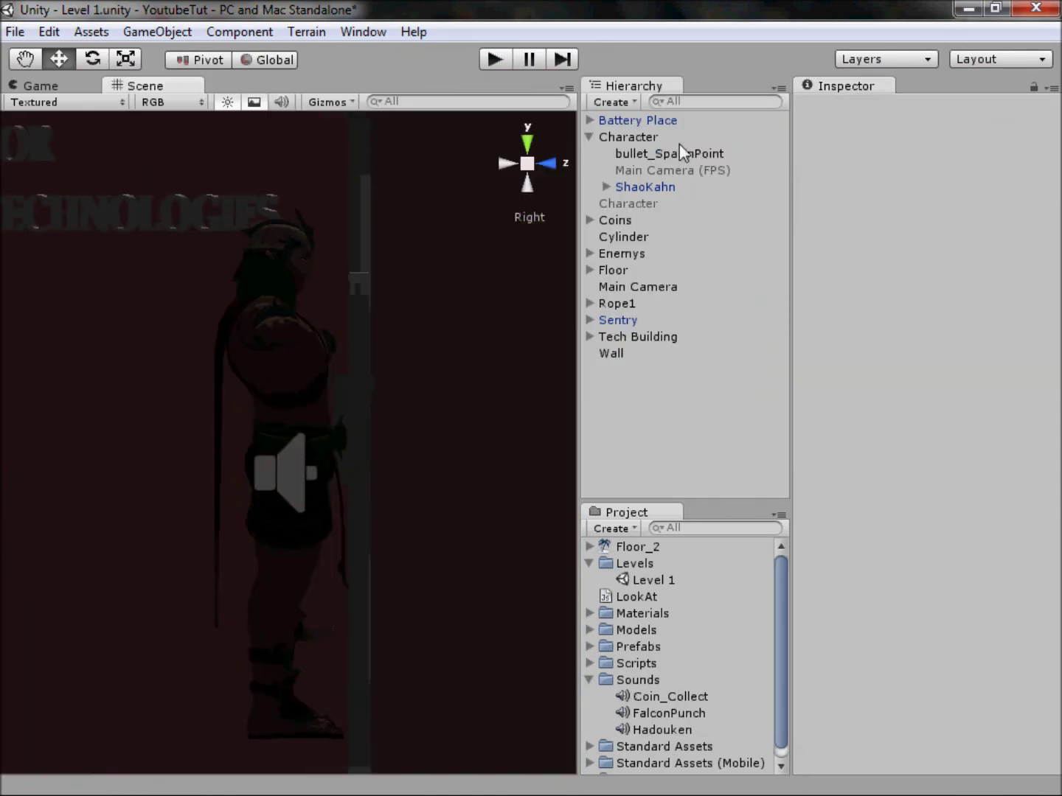
left_click(675, 136)
left_click(674, 153)
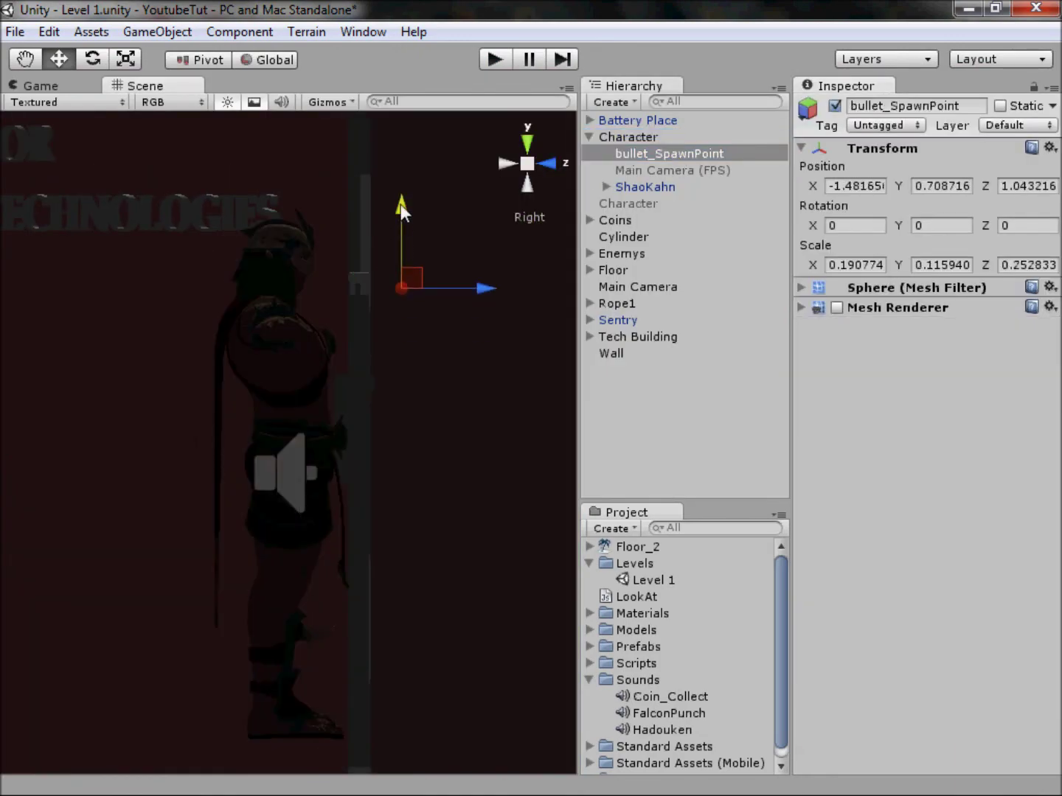
left_click(499, 66)
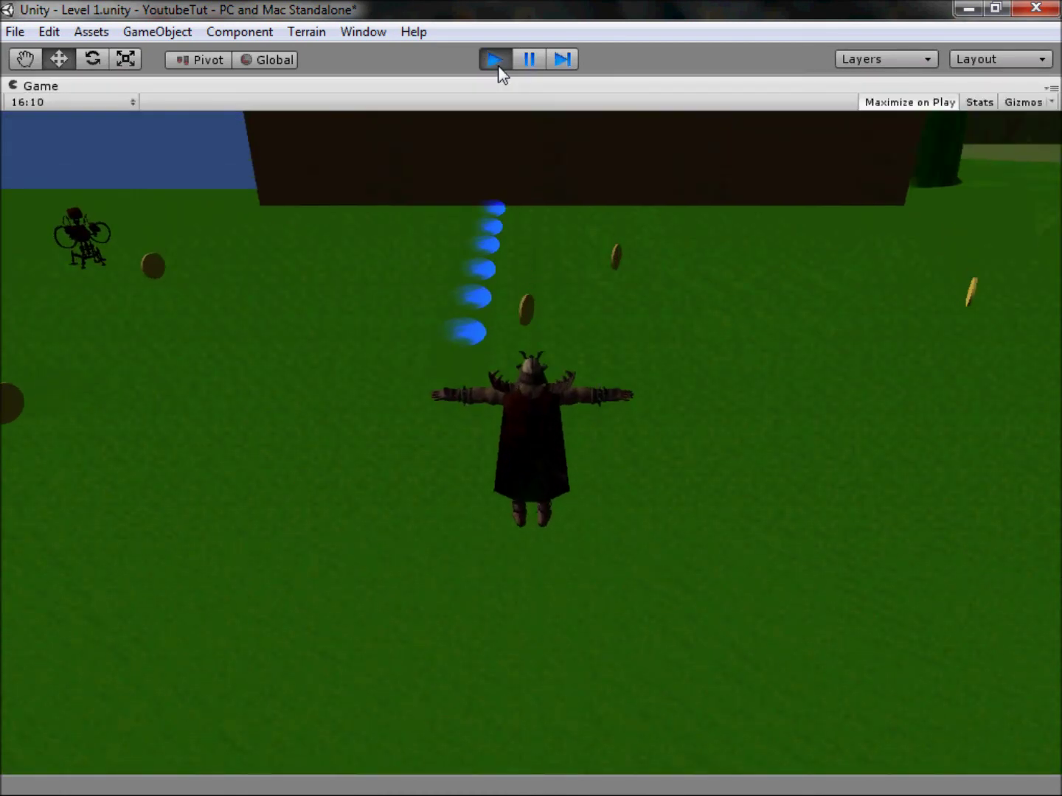
Turn the firing character right past the enemies to the tree line, checking projectiles fly forward
key("d")
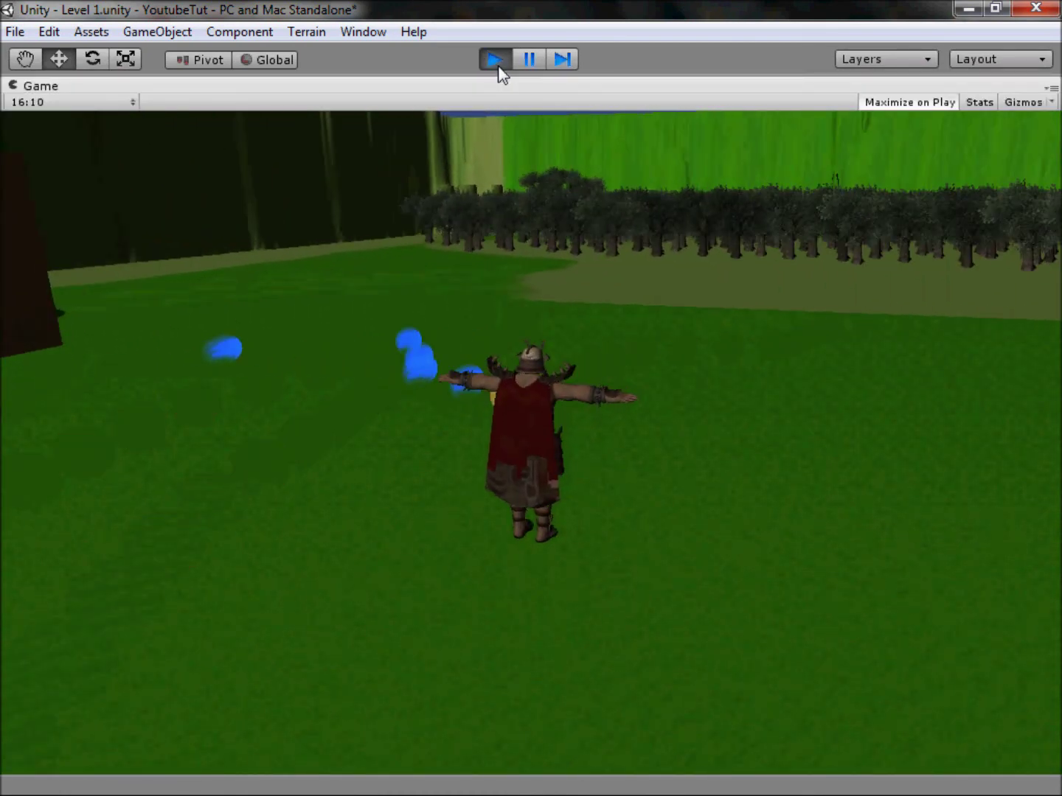
key("d")
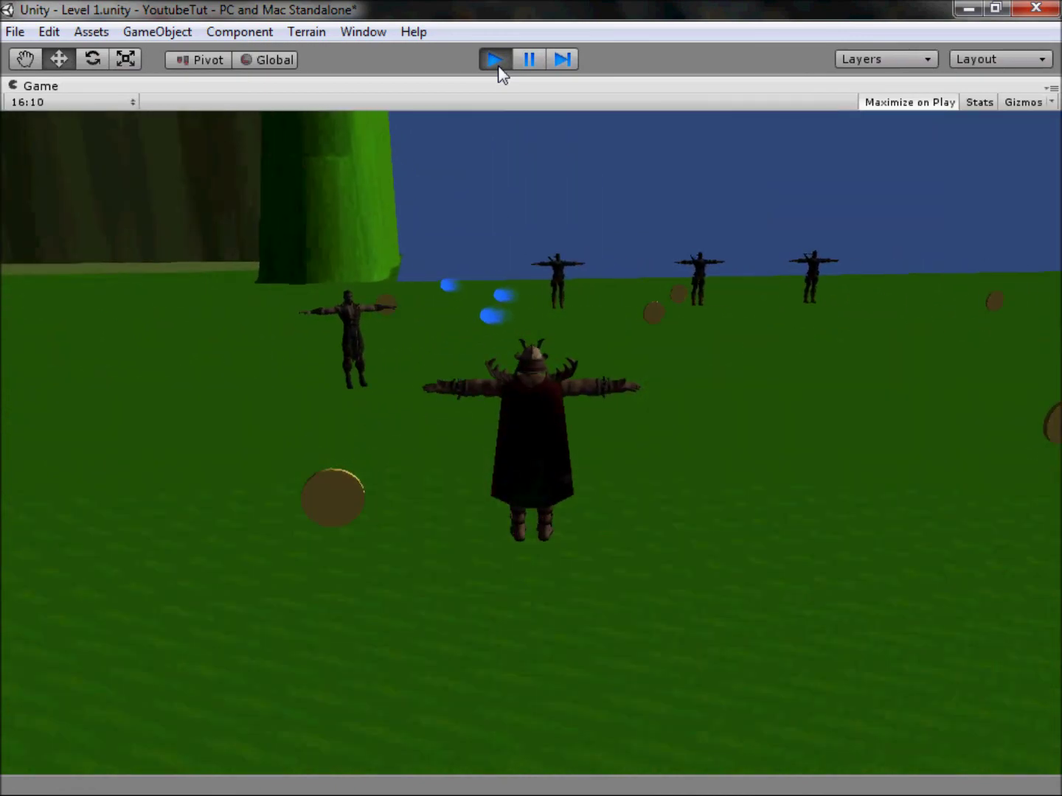
key("a")
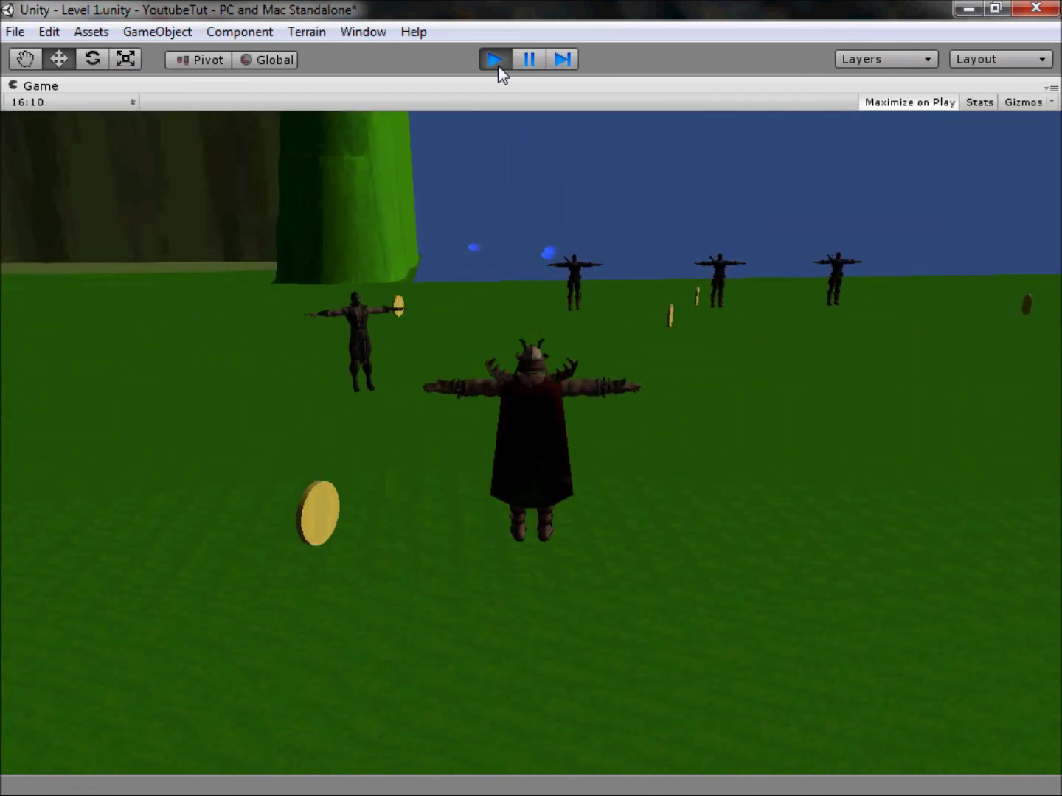
key("d")
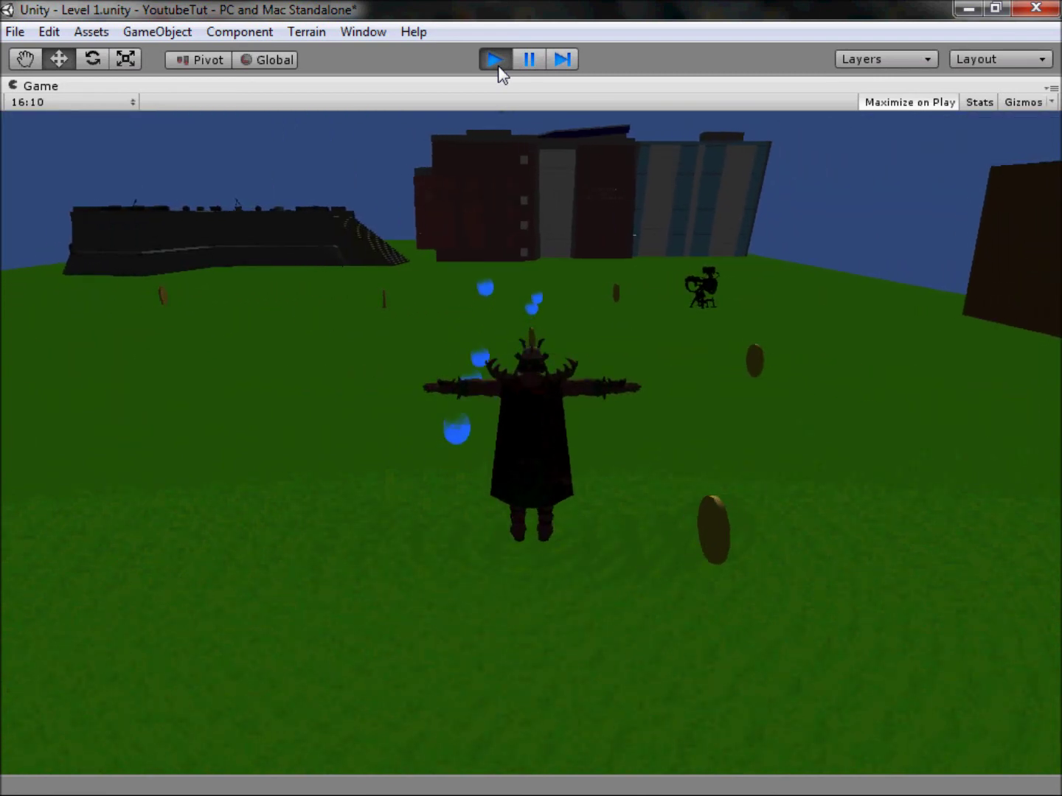
key("d")
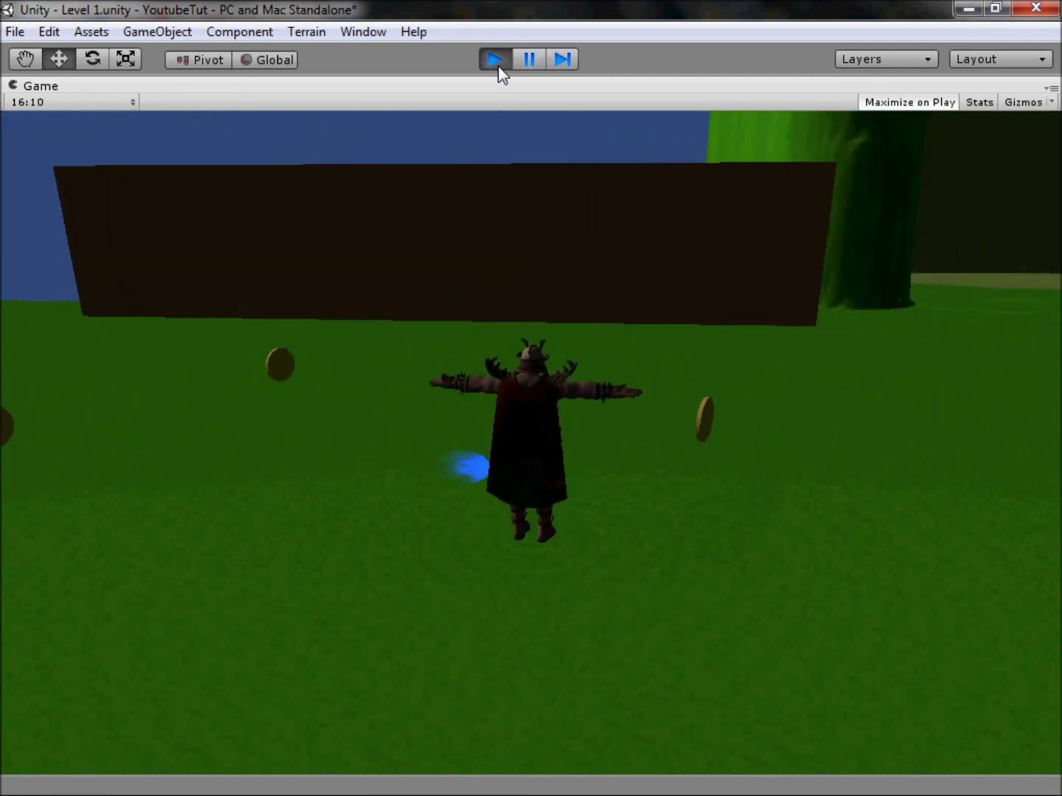
key("d")
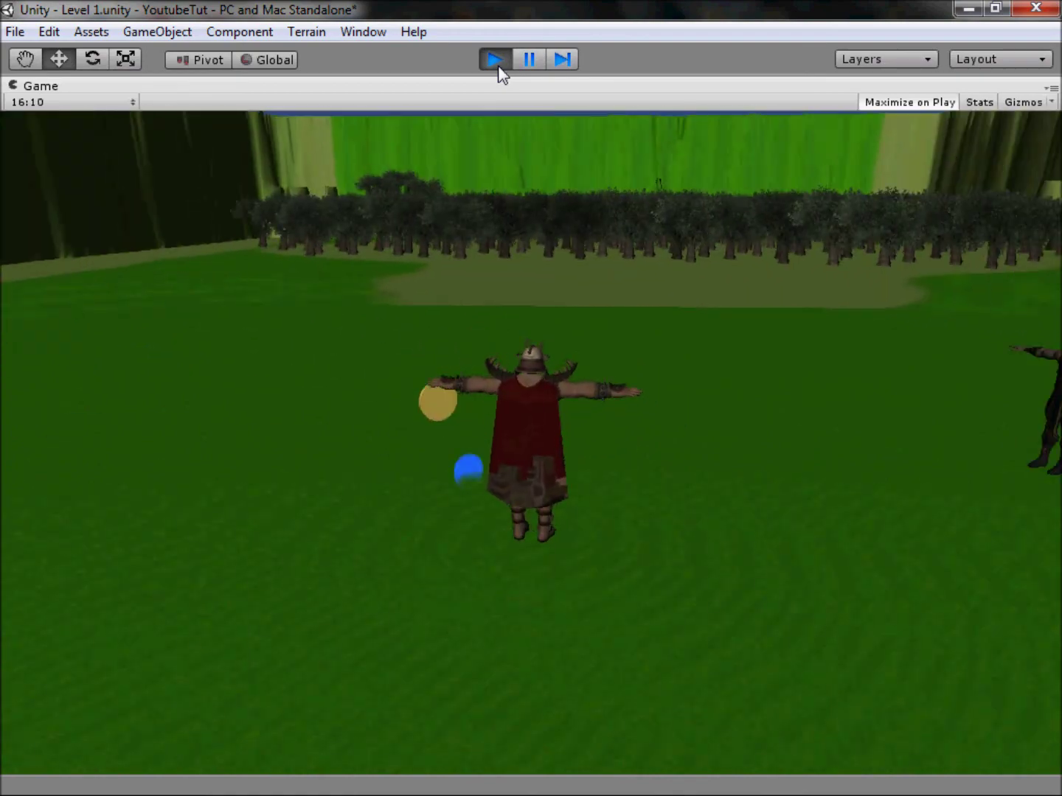
key("d")
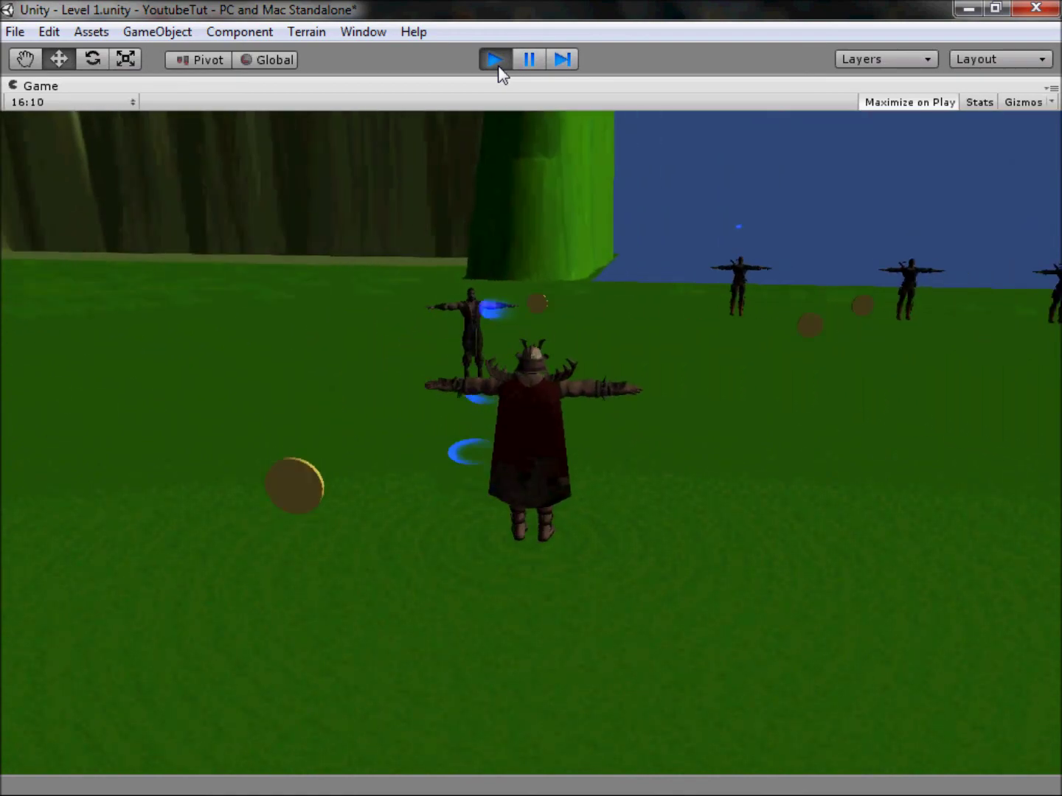
Sweep the character toward the castle and buildings, then advance, confirming shots launch in front
key("d")
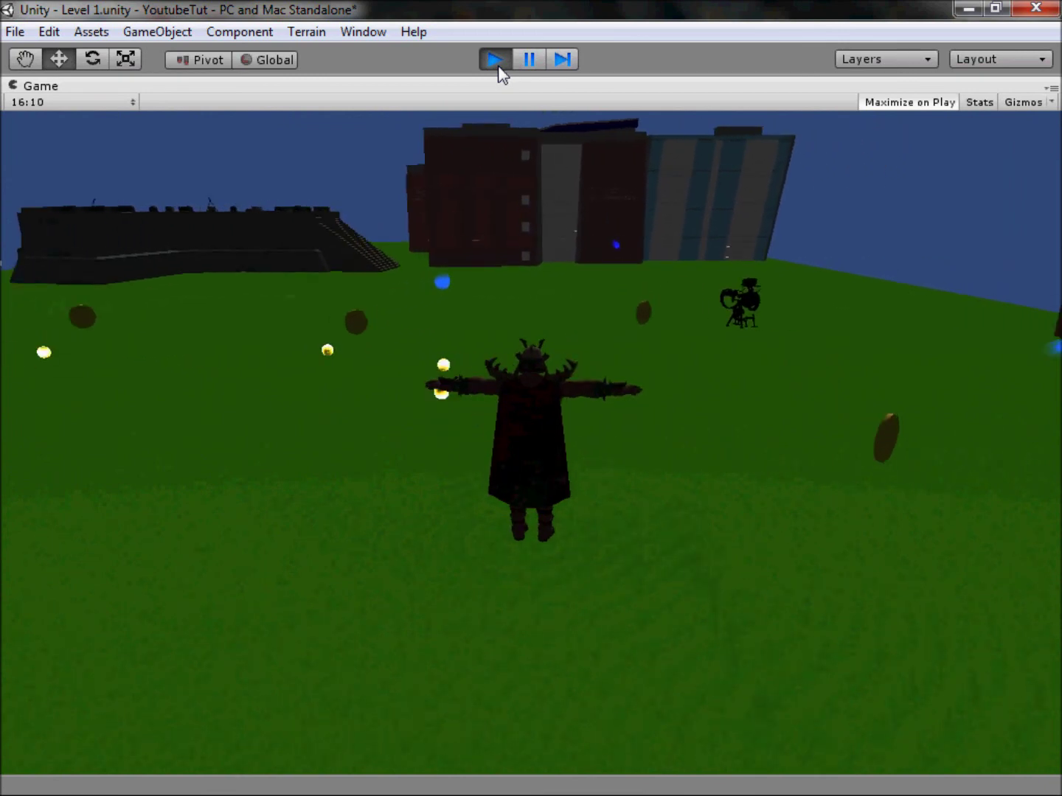
key("d")
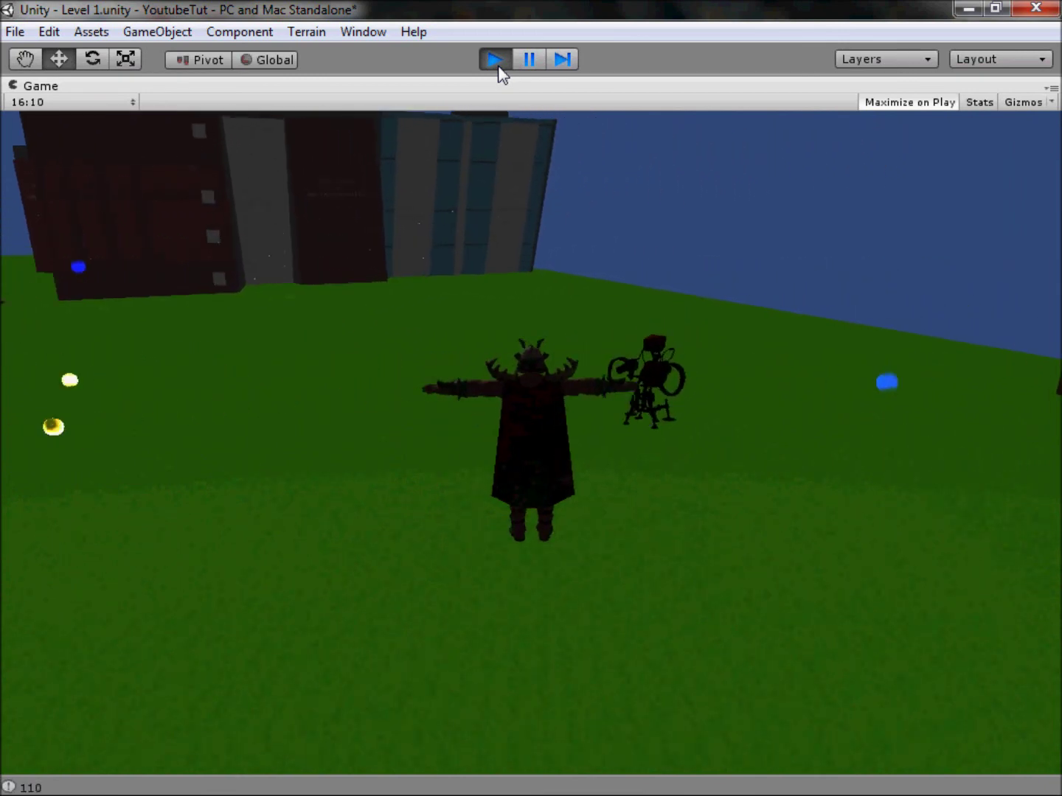
key("a")
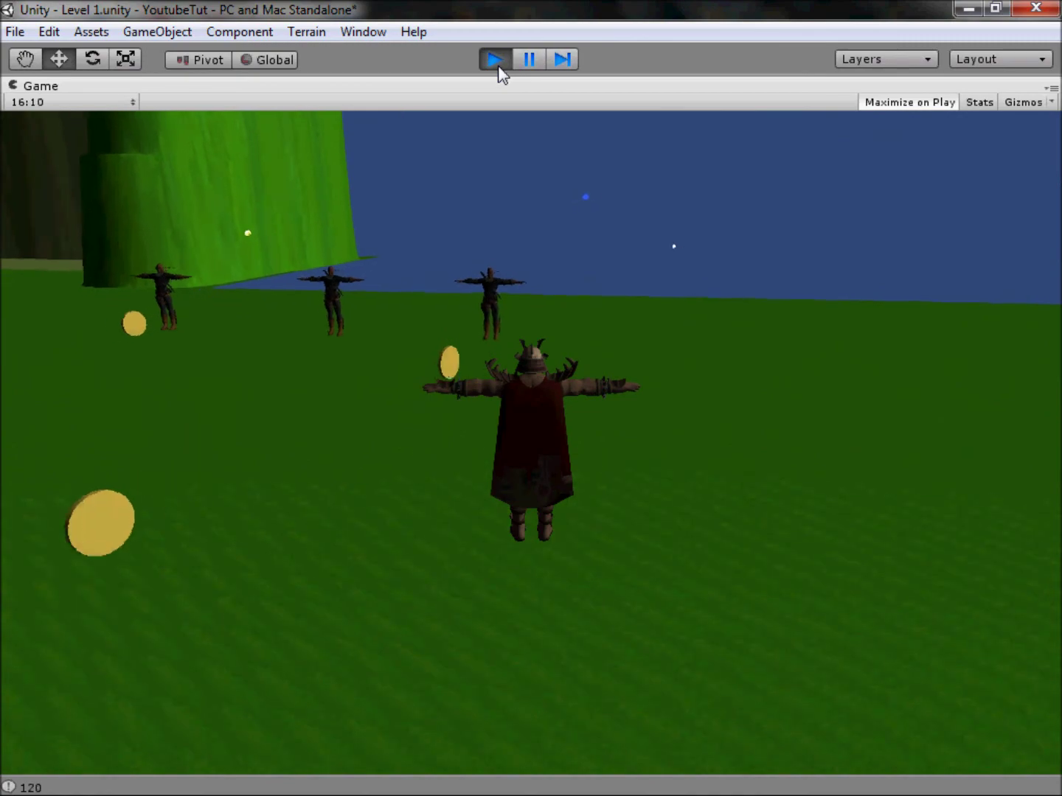
key("a")
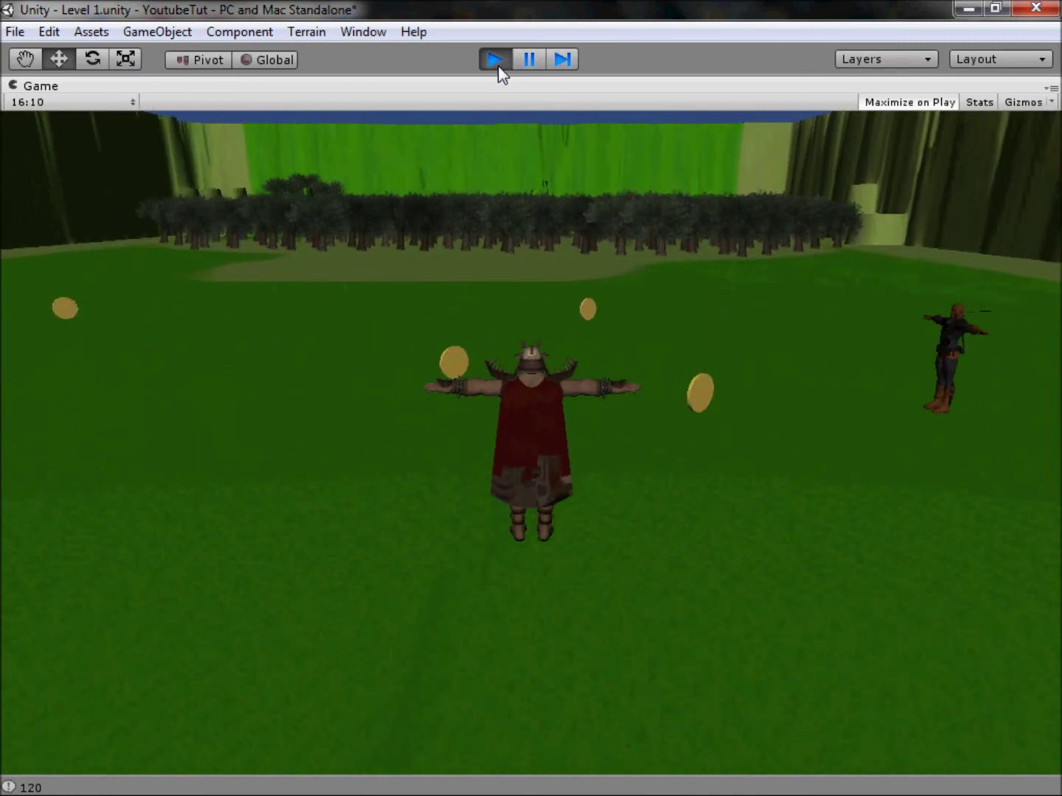
key("d")
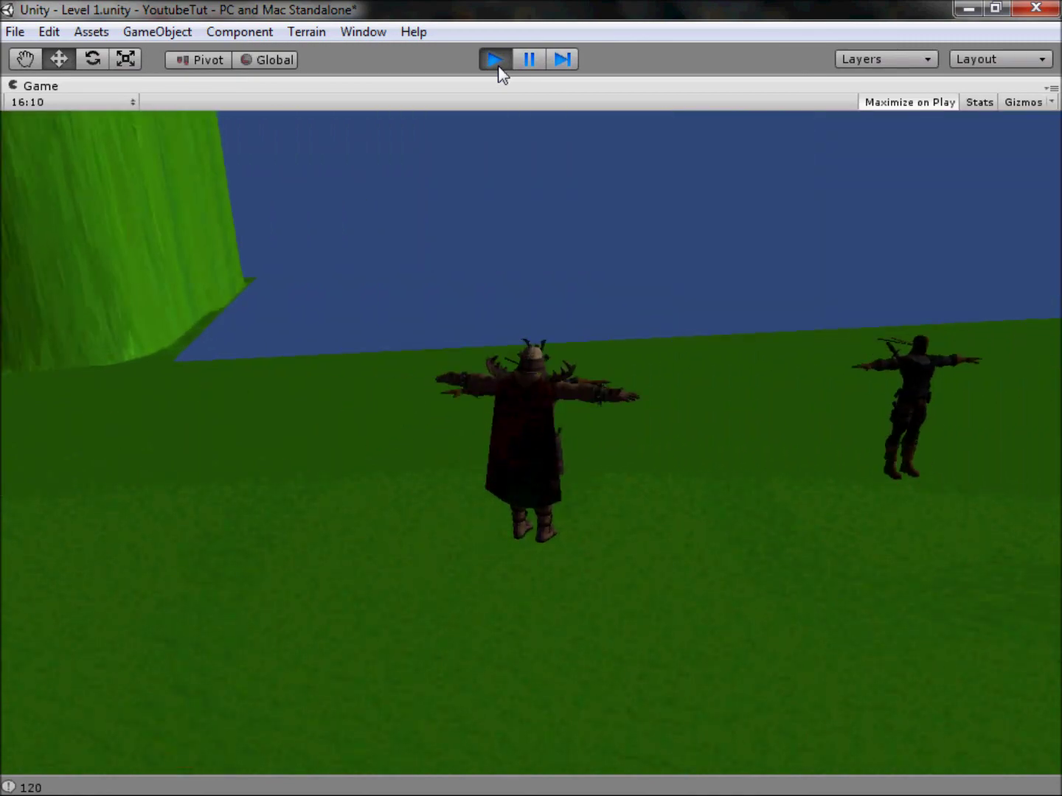
key("d")
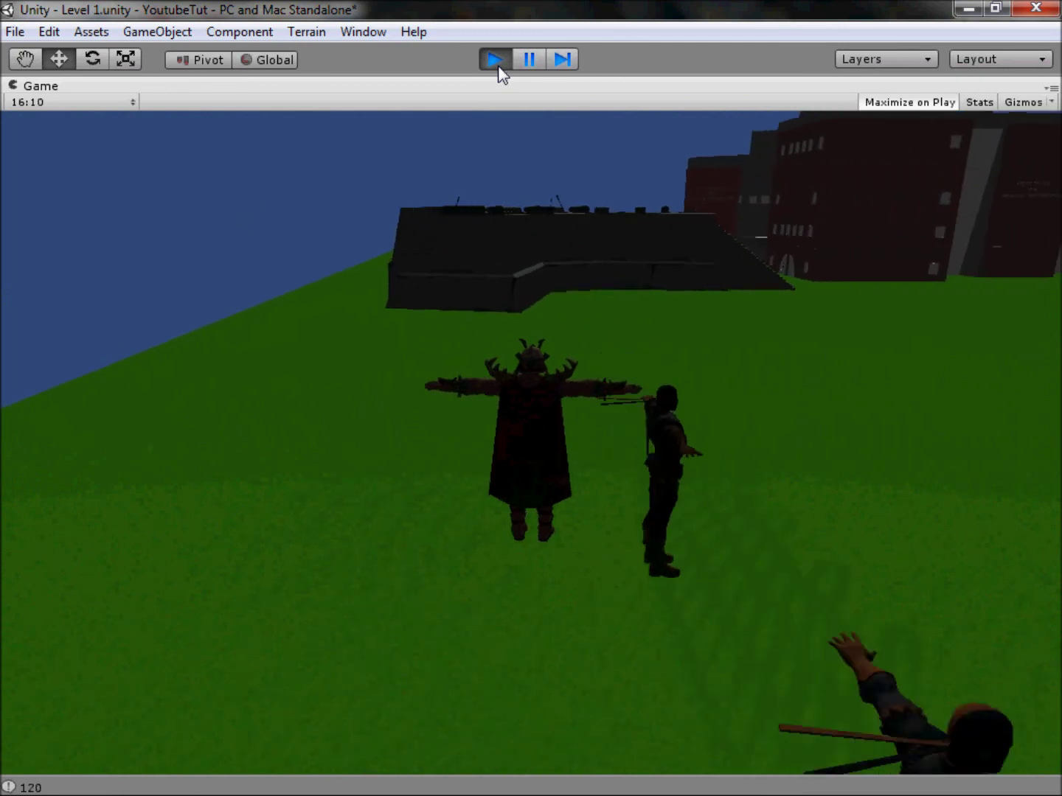
key("d")
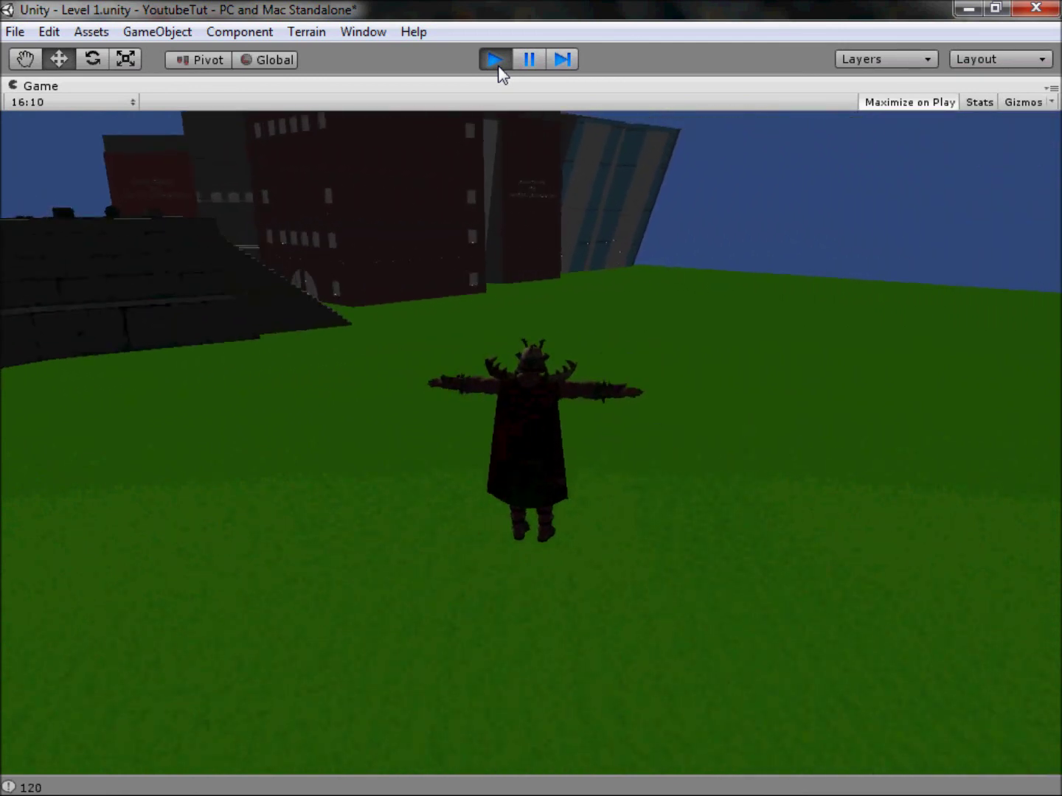
key("w")
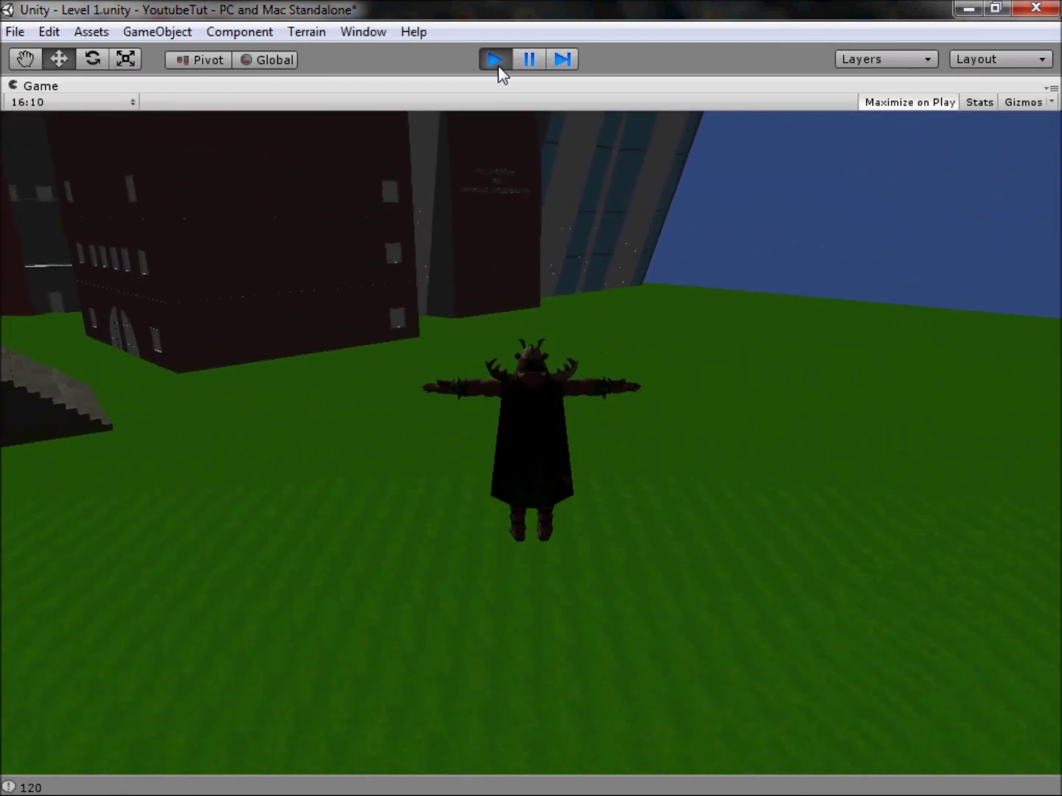